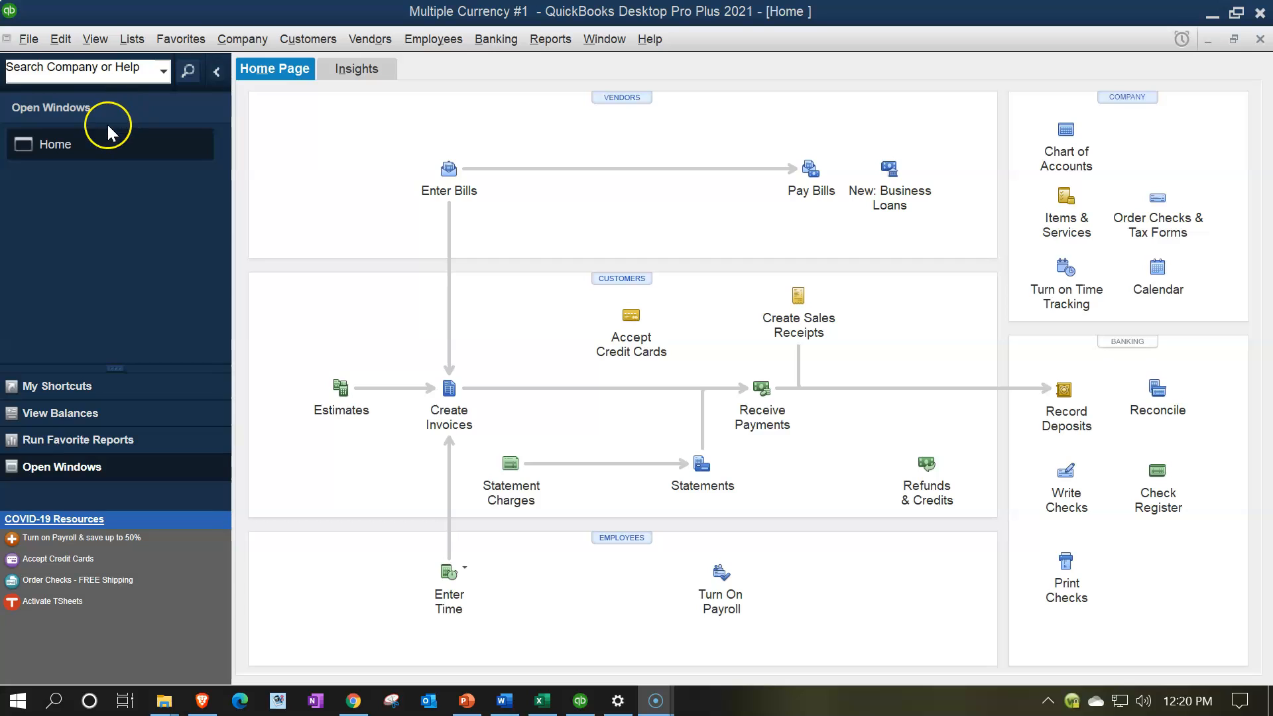
Step: Show the open window list alongside the home page
left_click(95, 39)
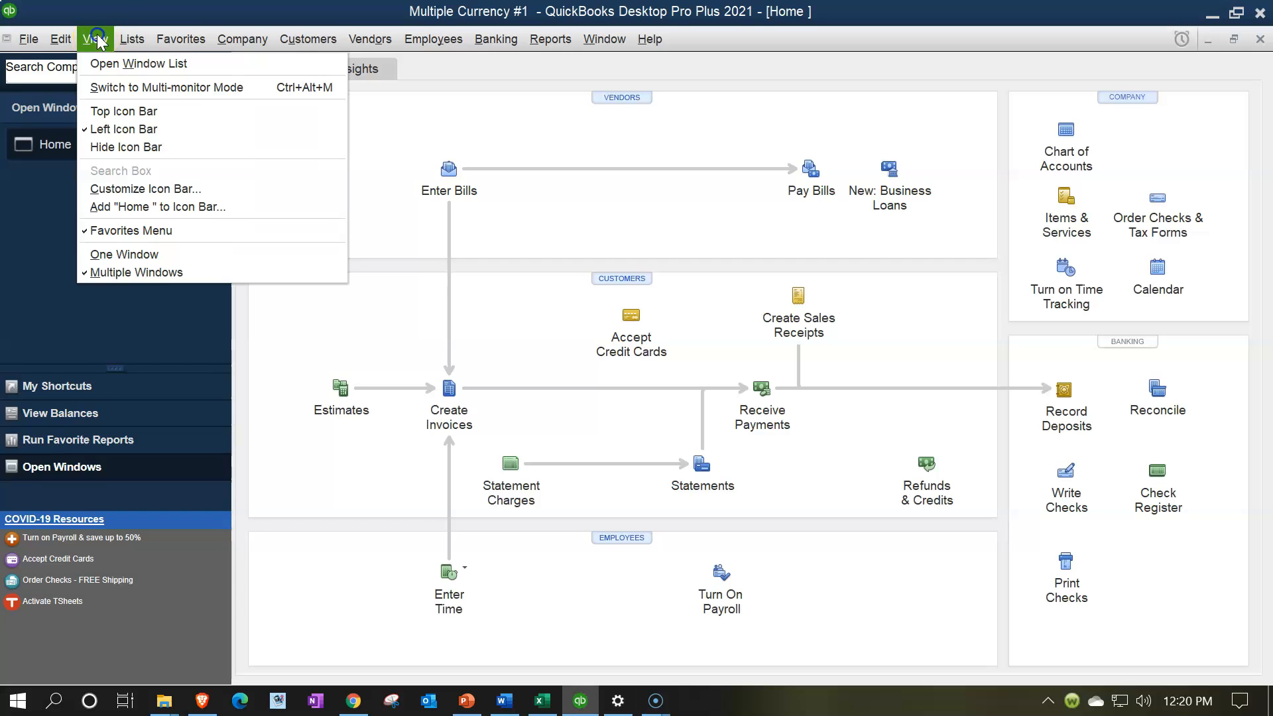
left_click(163, 65)
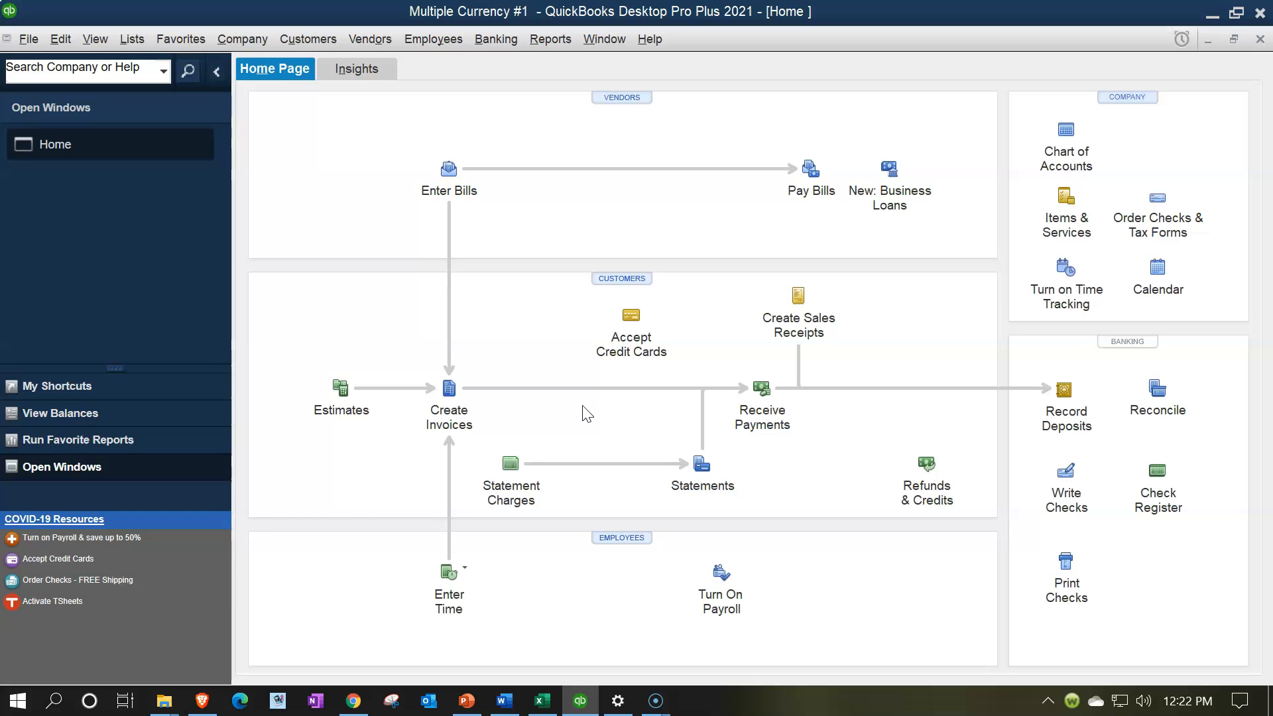
Step: Switch to the Excel foreign currency workbook and review the 3/1 sale journal entry on the Practice sheet
left_click(542, 701)
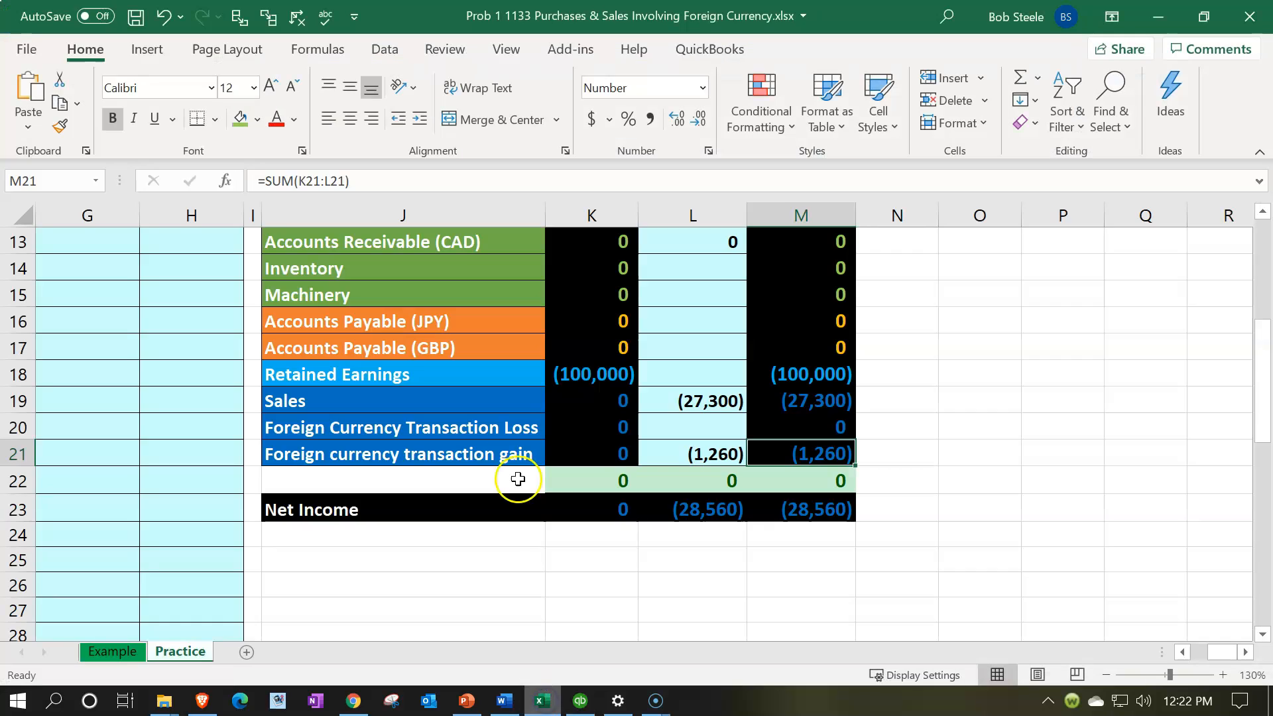
scroll(518, 478, "up", 1)
left_click(515, 464)
scroll(395, 367, "up", 4)
left_click(392, 364)
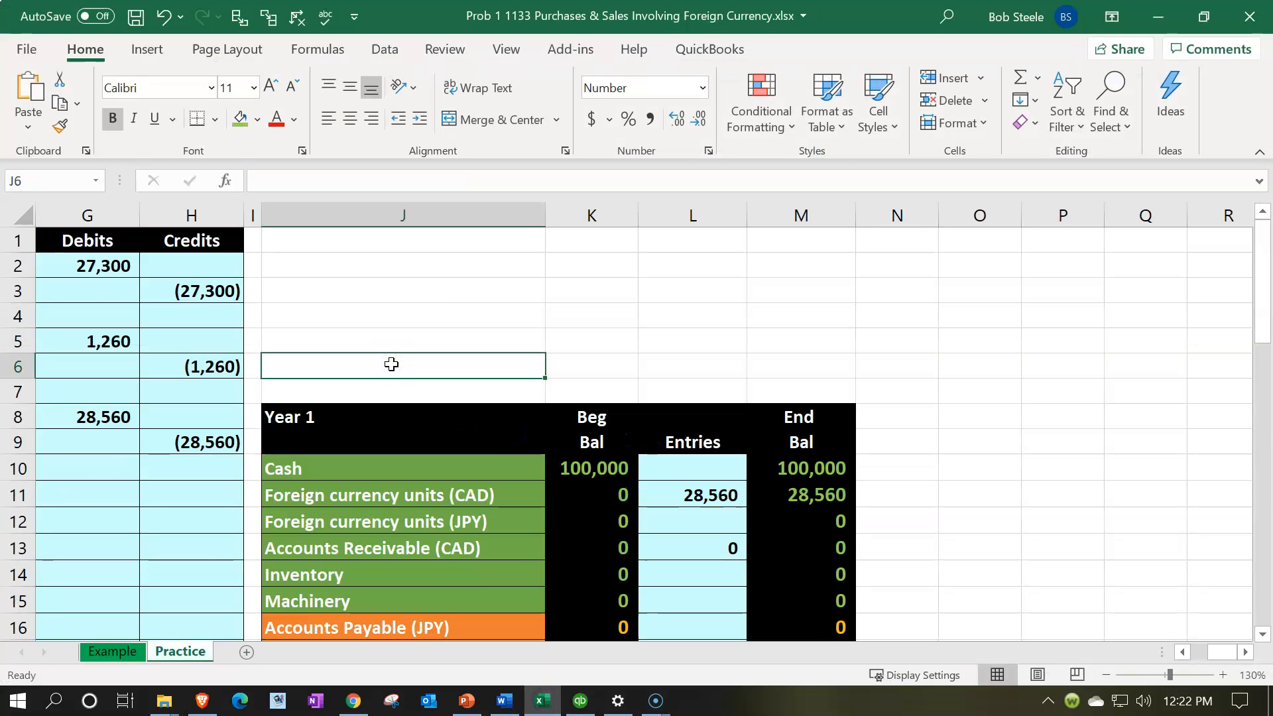
key("Left")
key("Left")
key("Left")
key("Left")
key("Left")
key("Left")
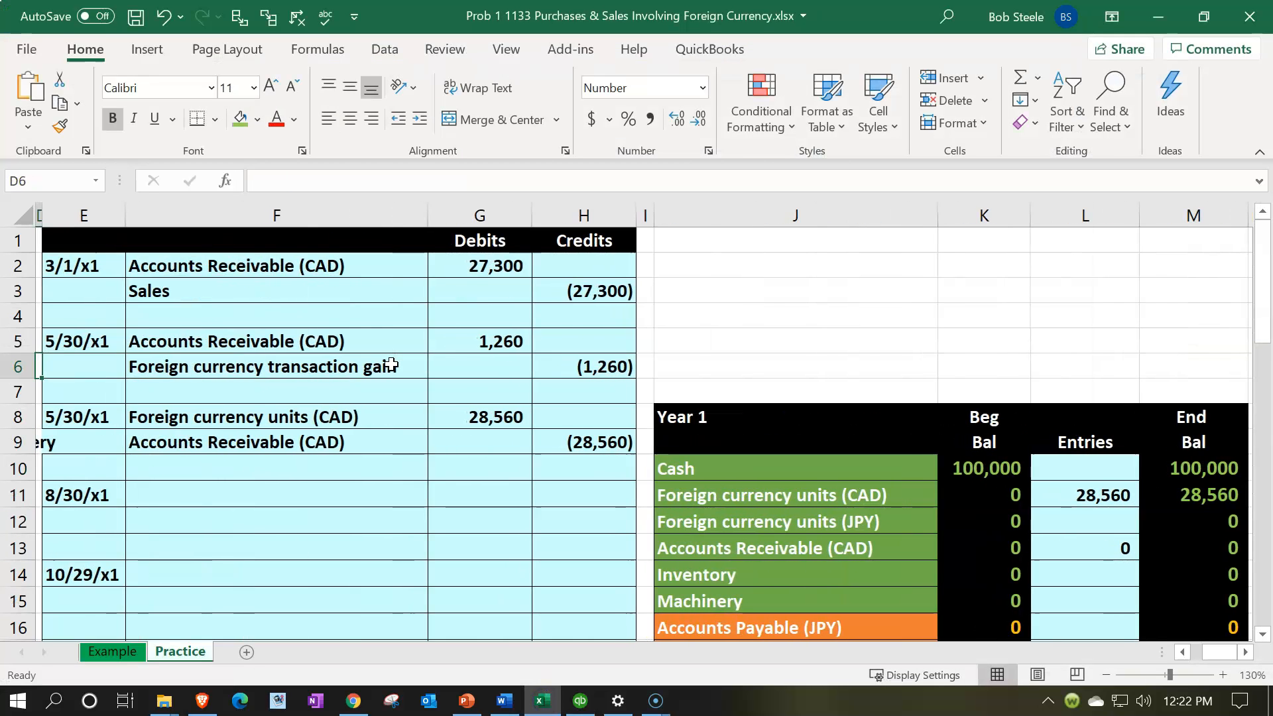
left_click_drag(106, 265, 554, 290)
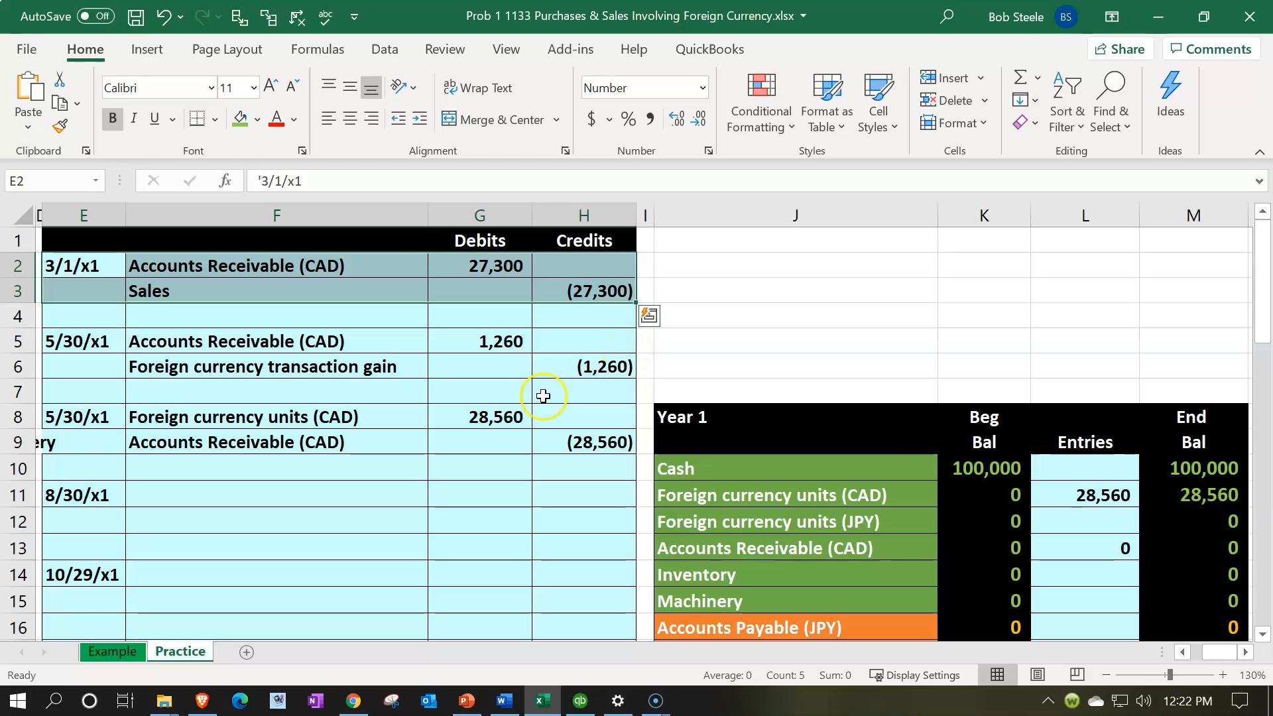
Step: Examine the CAD sale amount in B2 and the formula behind the 3/1 receivable debit in G2
left_click(516, 395)
key("Left")
key("Left")
key("Left")
key("Left")
key("Left")
key("Left")
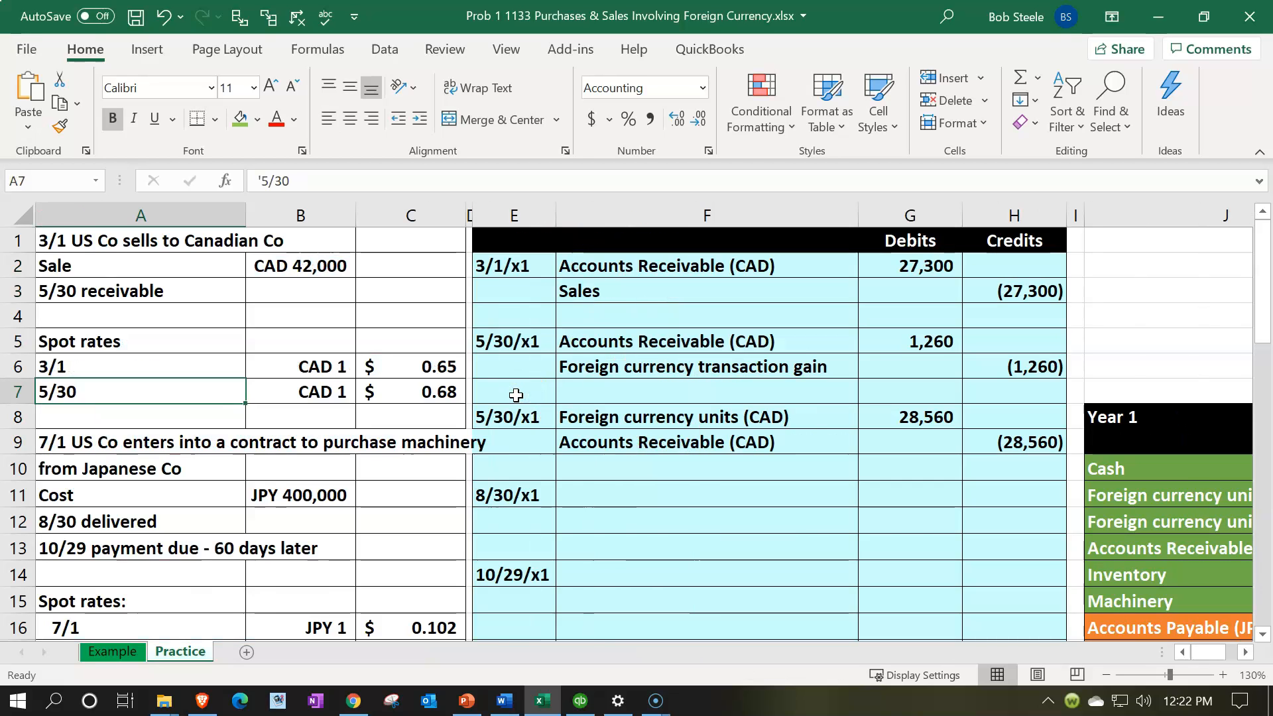
left_click(304, 272)
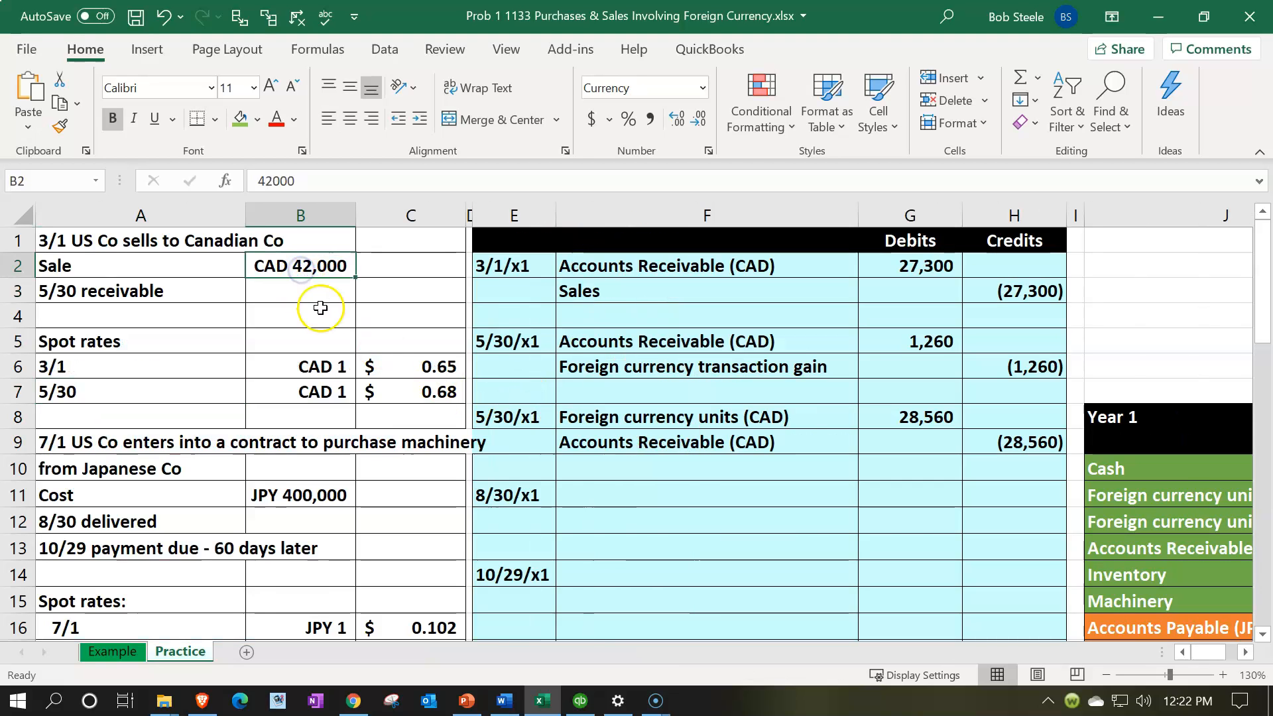
left_click(892, 269)
double_click(896, 269)
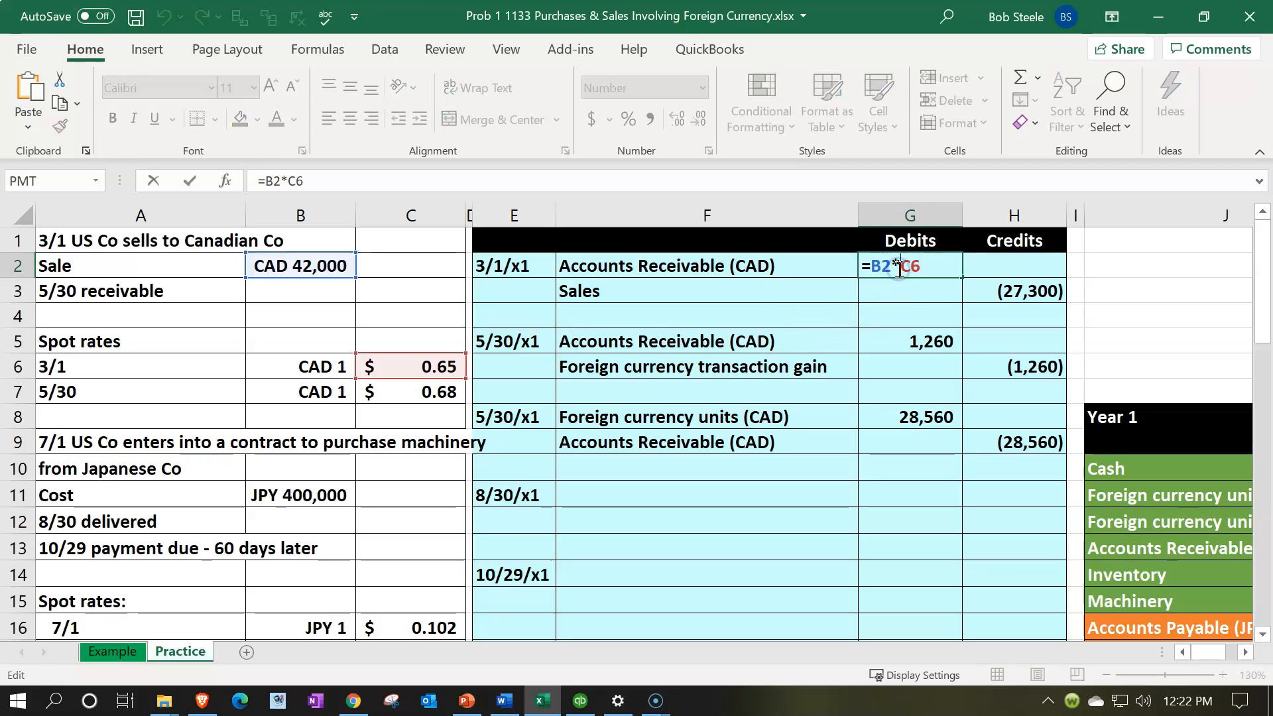
key("Return")
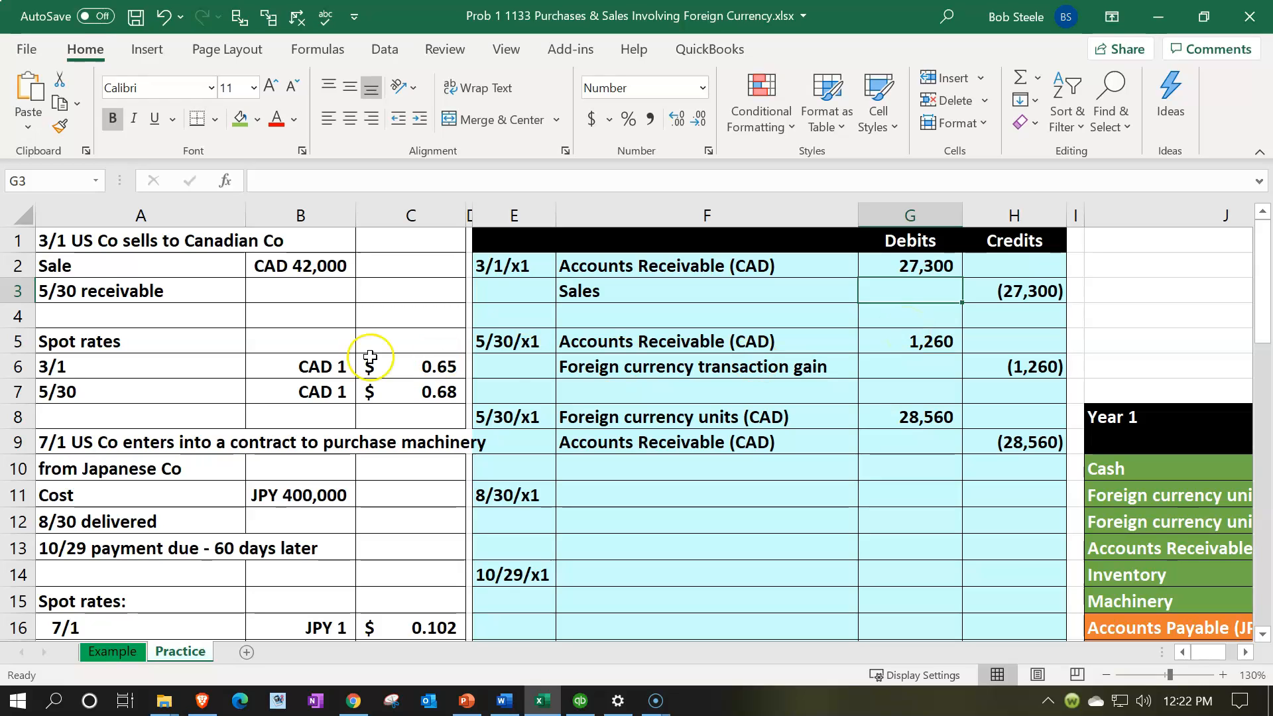
Step: Compare the original sale and receivable amounts with the formula behind the 5/30 receivable adjustment in G5
left_click(284, 267)
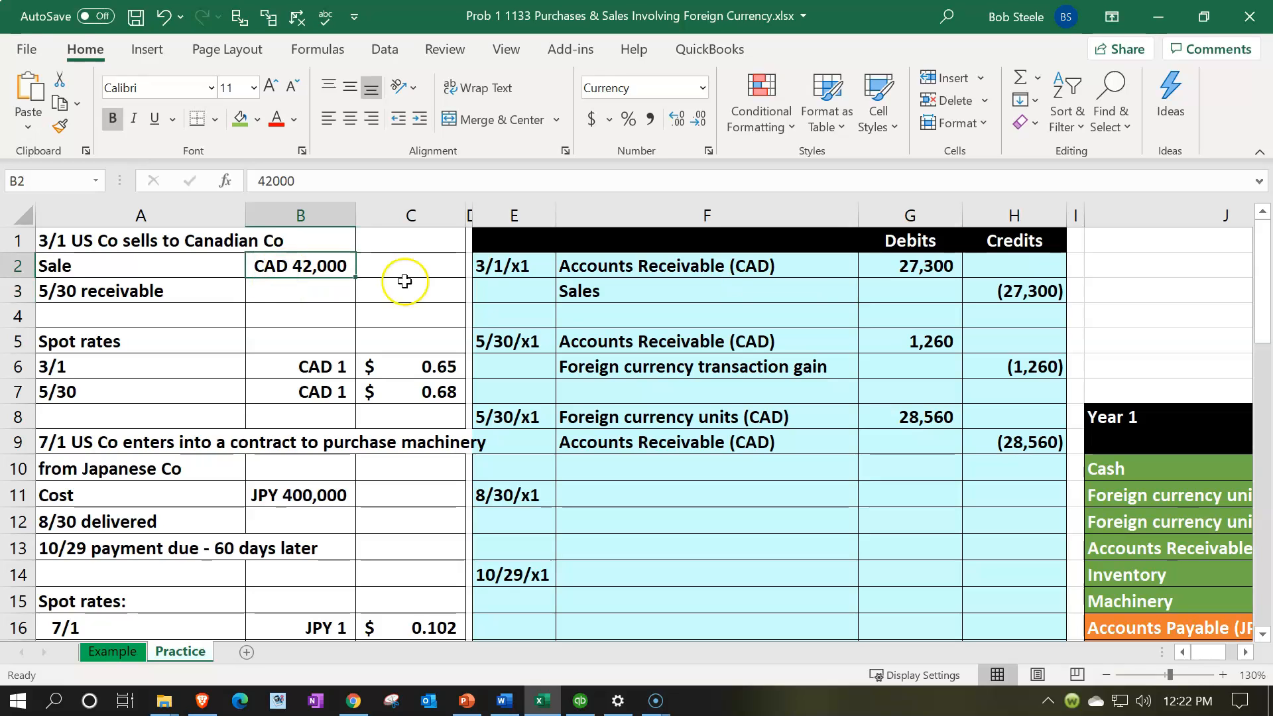
left_click(901, 266)
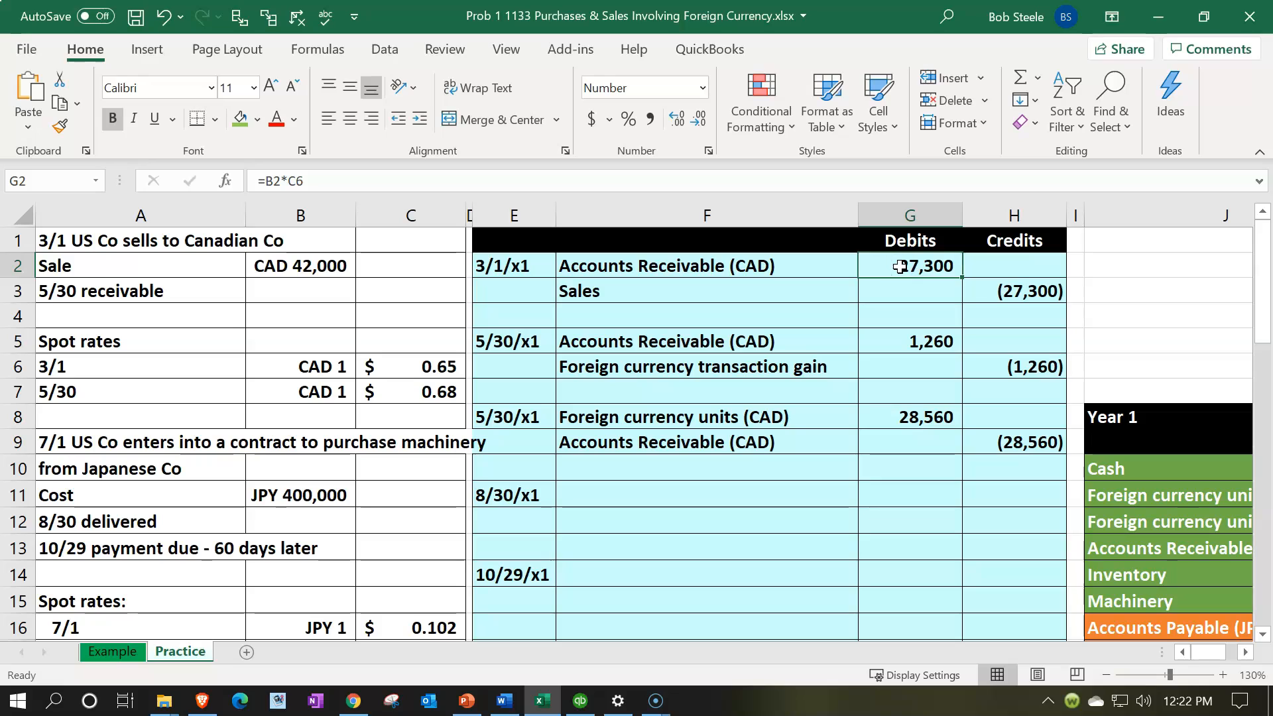
double_click(901, 335)
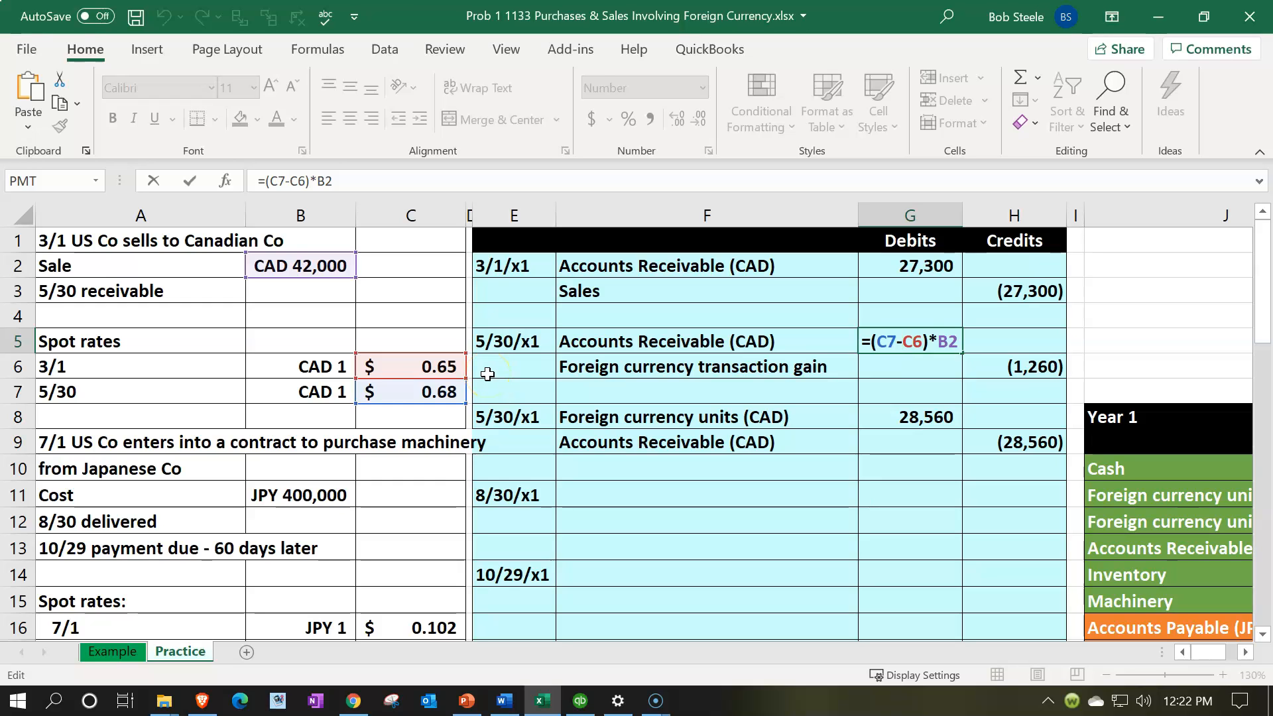
key("Return")
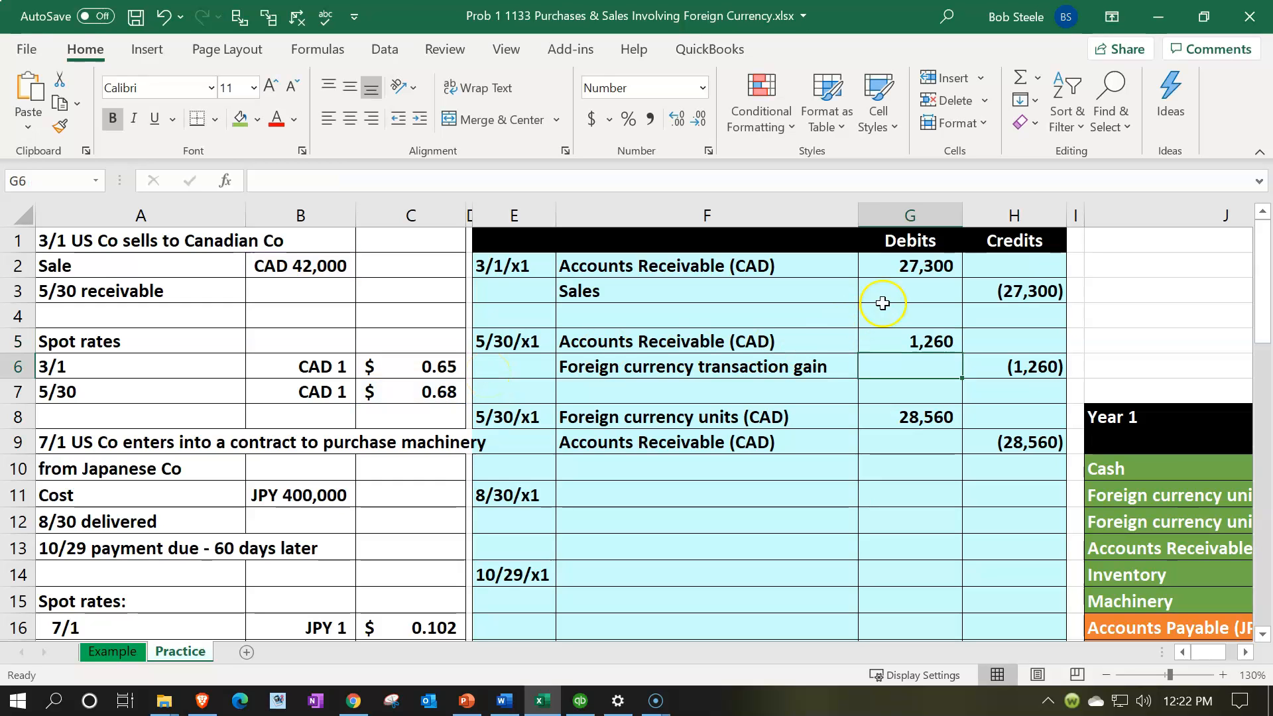
Step: Check the sum of the receivable debits in G2:G5 against the foreign currency units formula in G8
left_click_drag(898, 262, 891, 349)
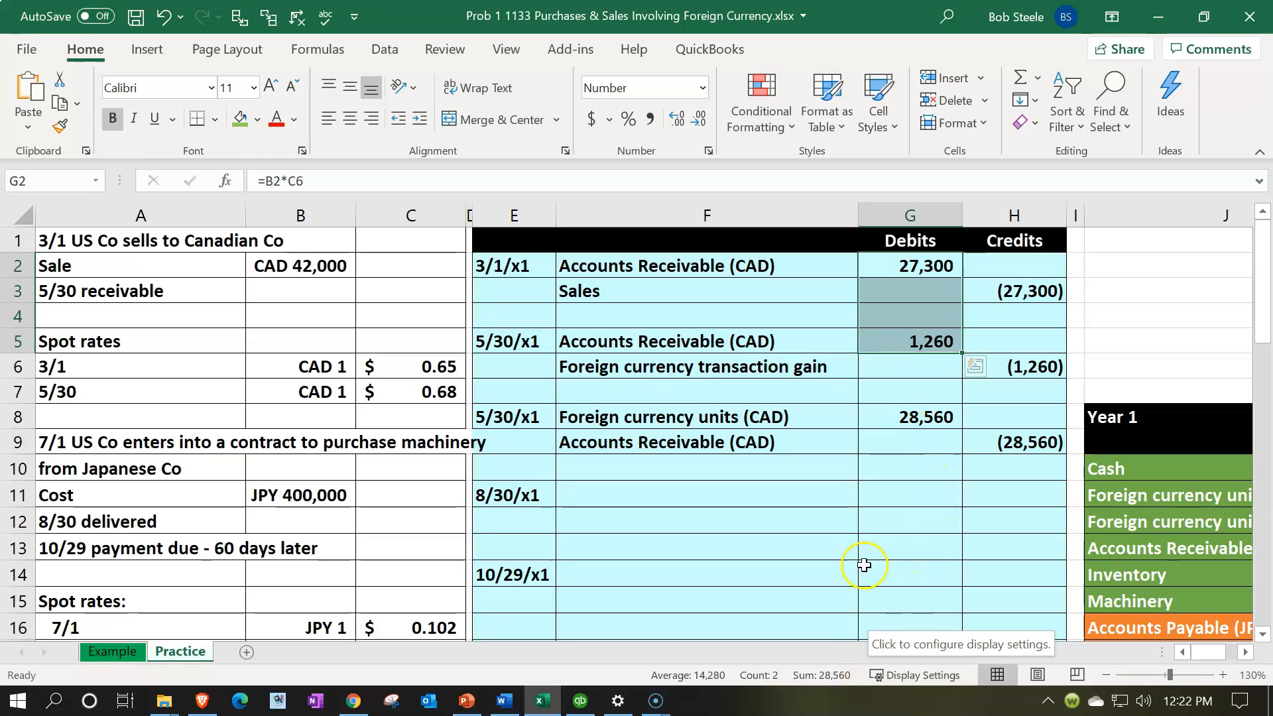
left_click(869, 421)
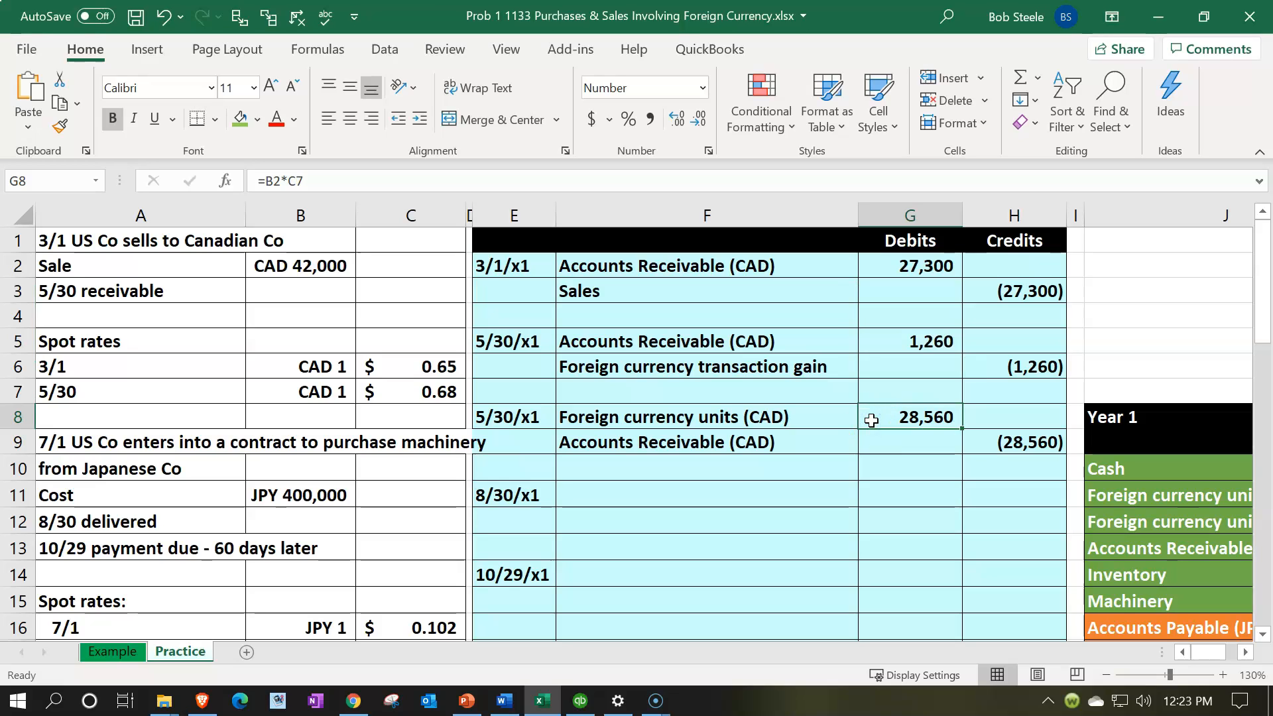
double_click(871, 420)
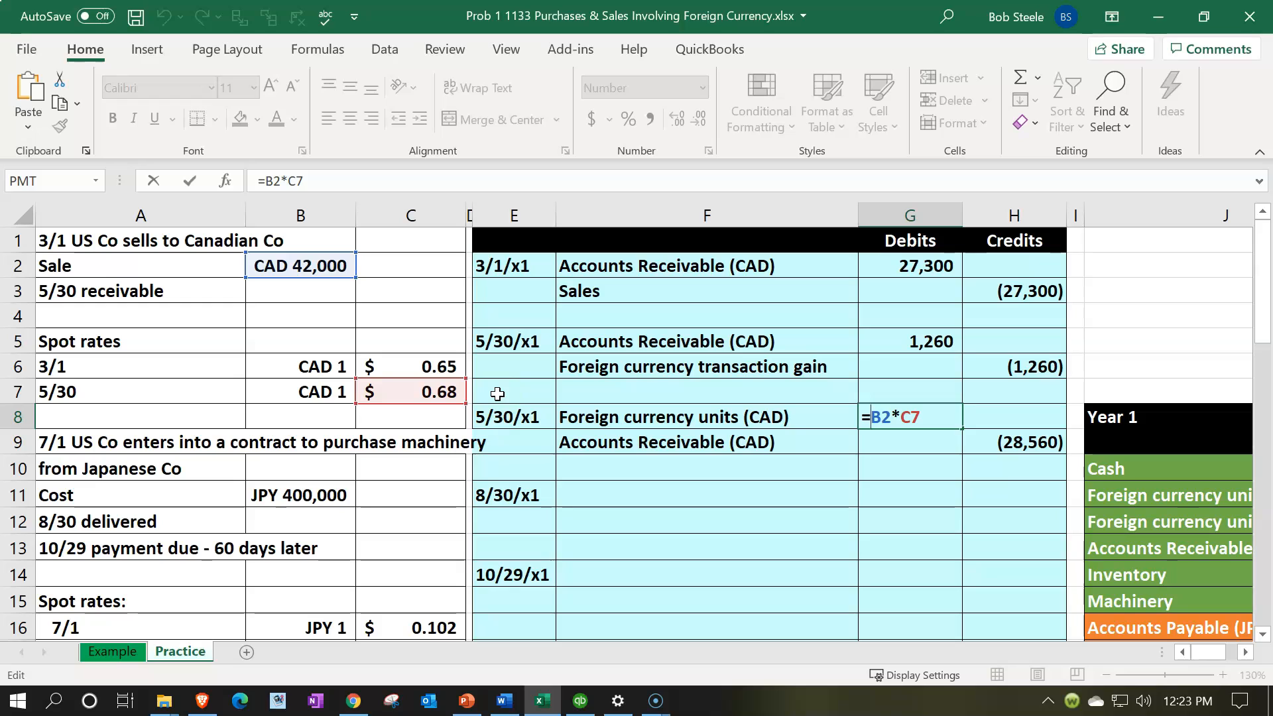
key("Return")
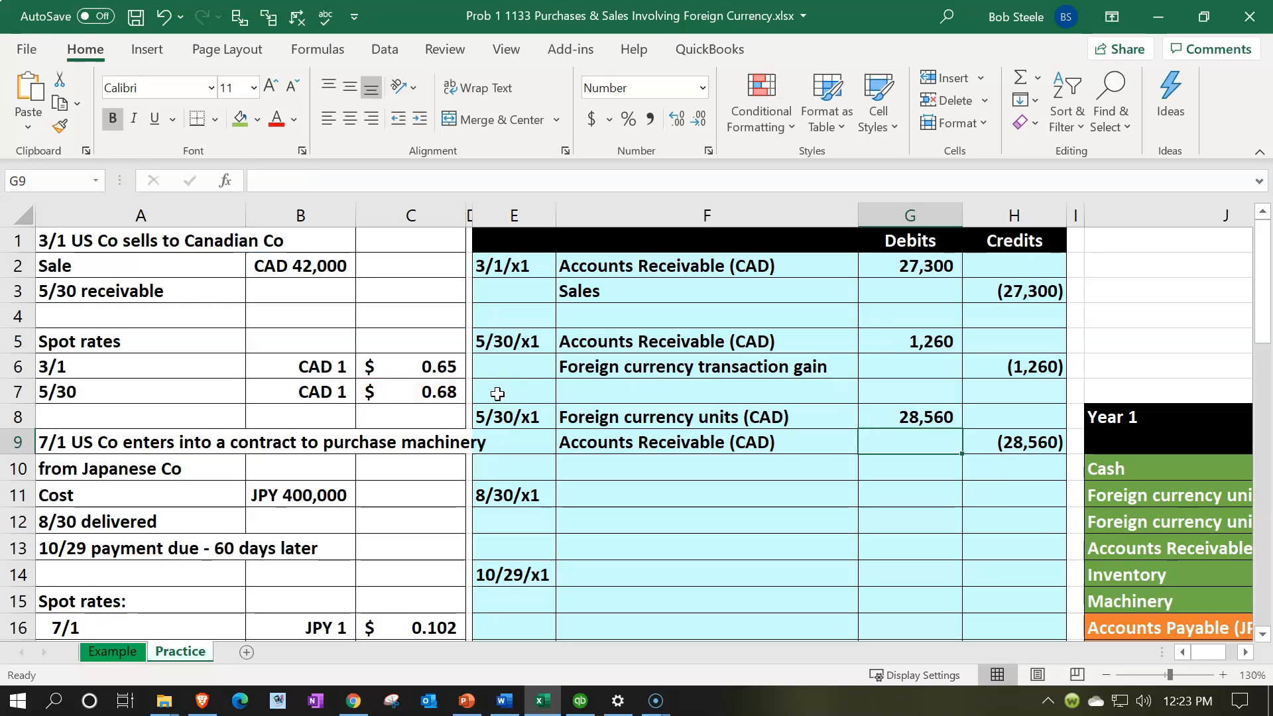
Step: Review the 5/30 transaction gain and receivable collection entries together with the 3/1 and 5/30 CAD spot rates
left_click(933, 343)
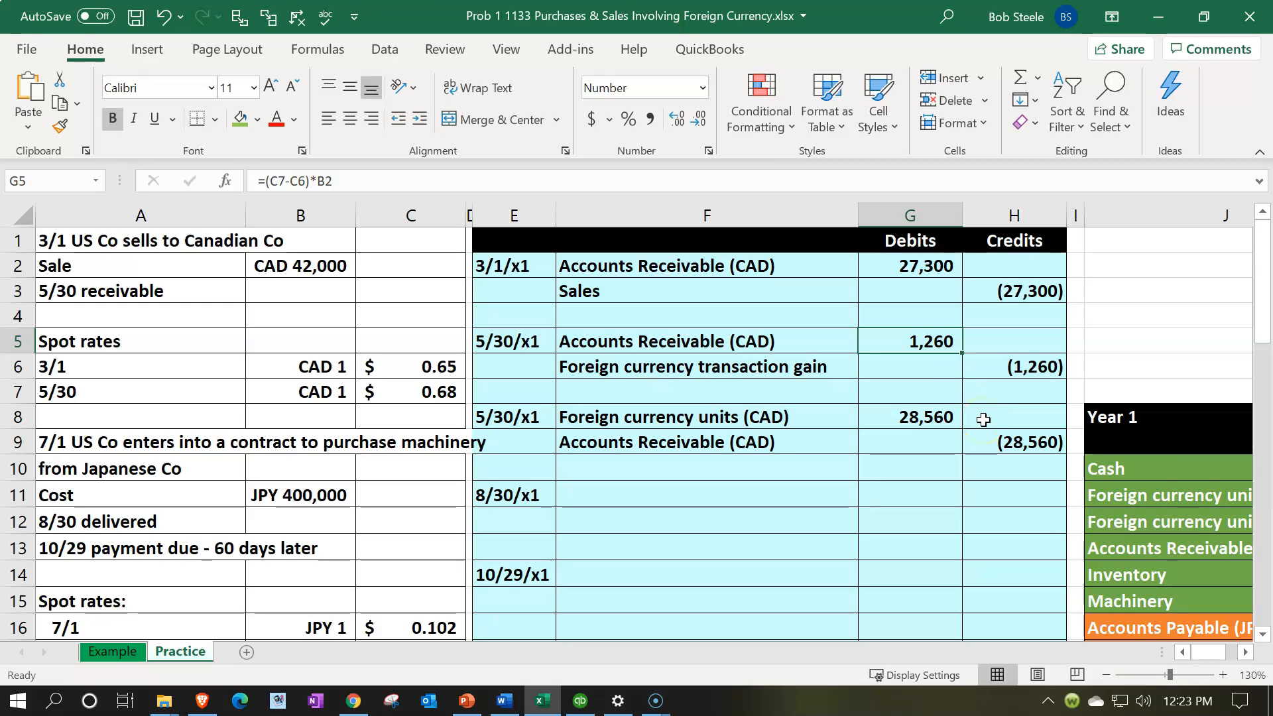
left_click_drag(741, 345, 973, 430)
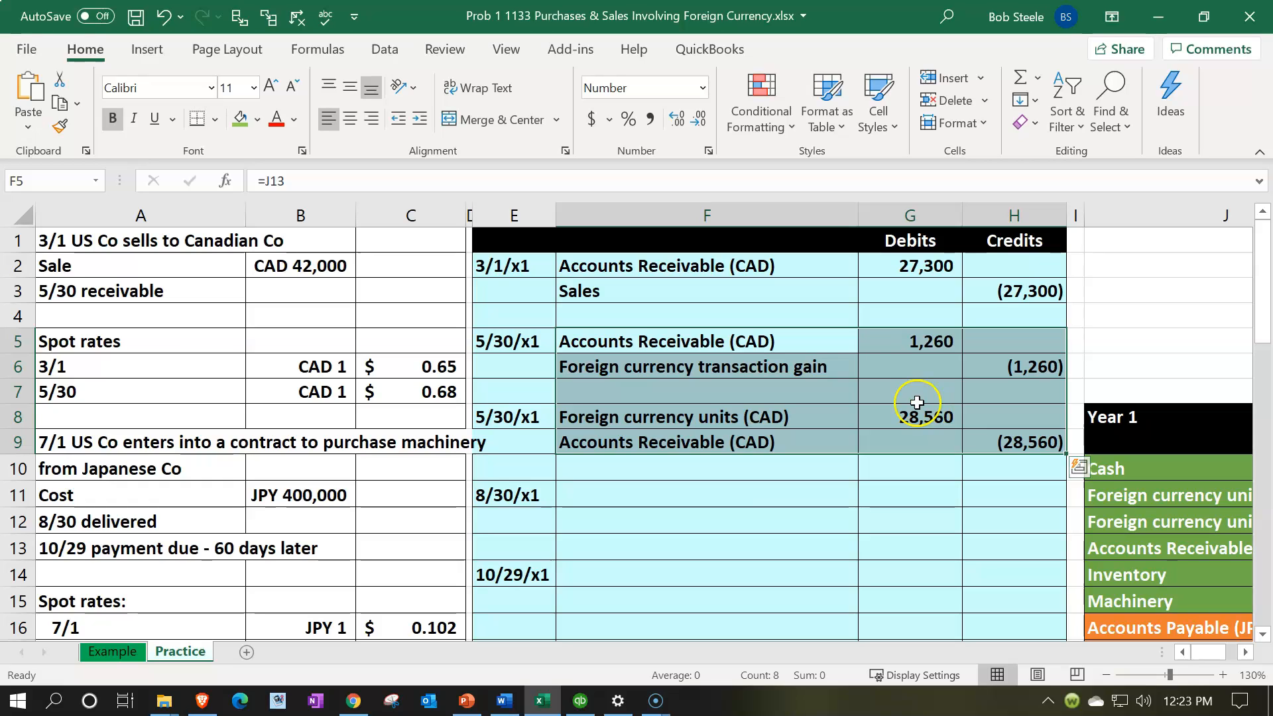
left_click(903, 339)
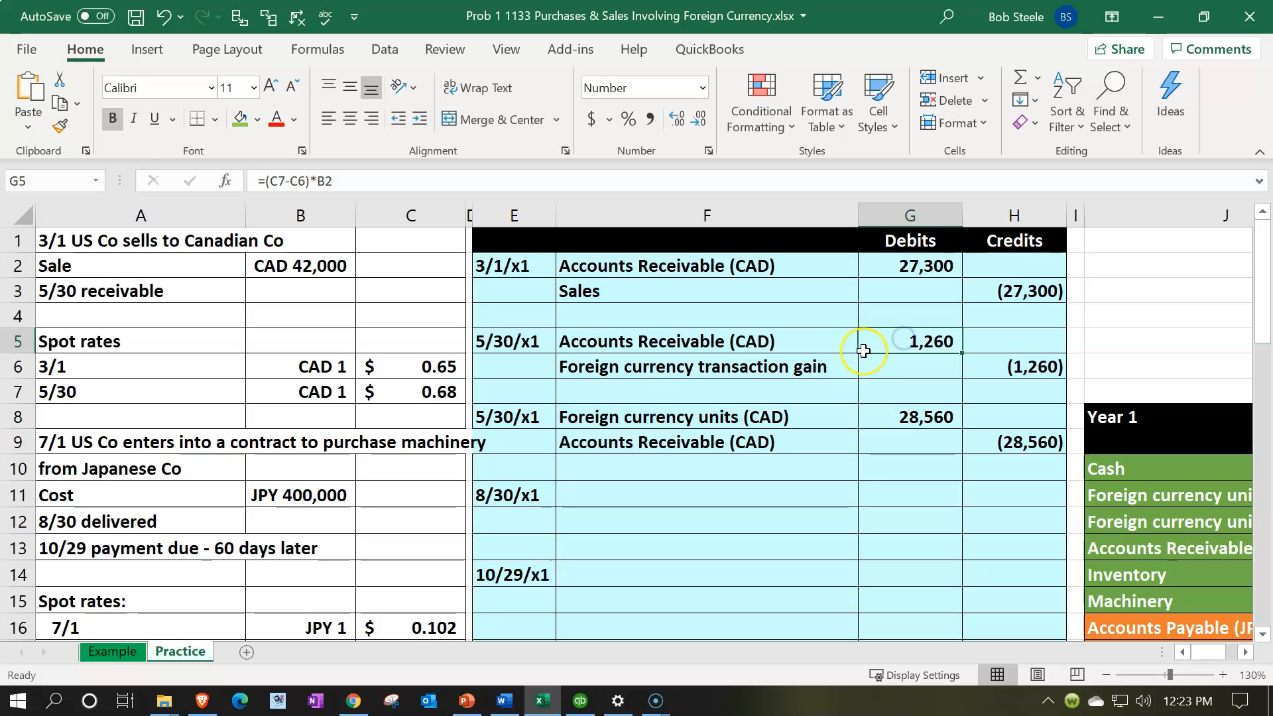
left_click(1060, 442, "ctrl")
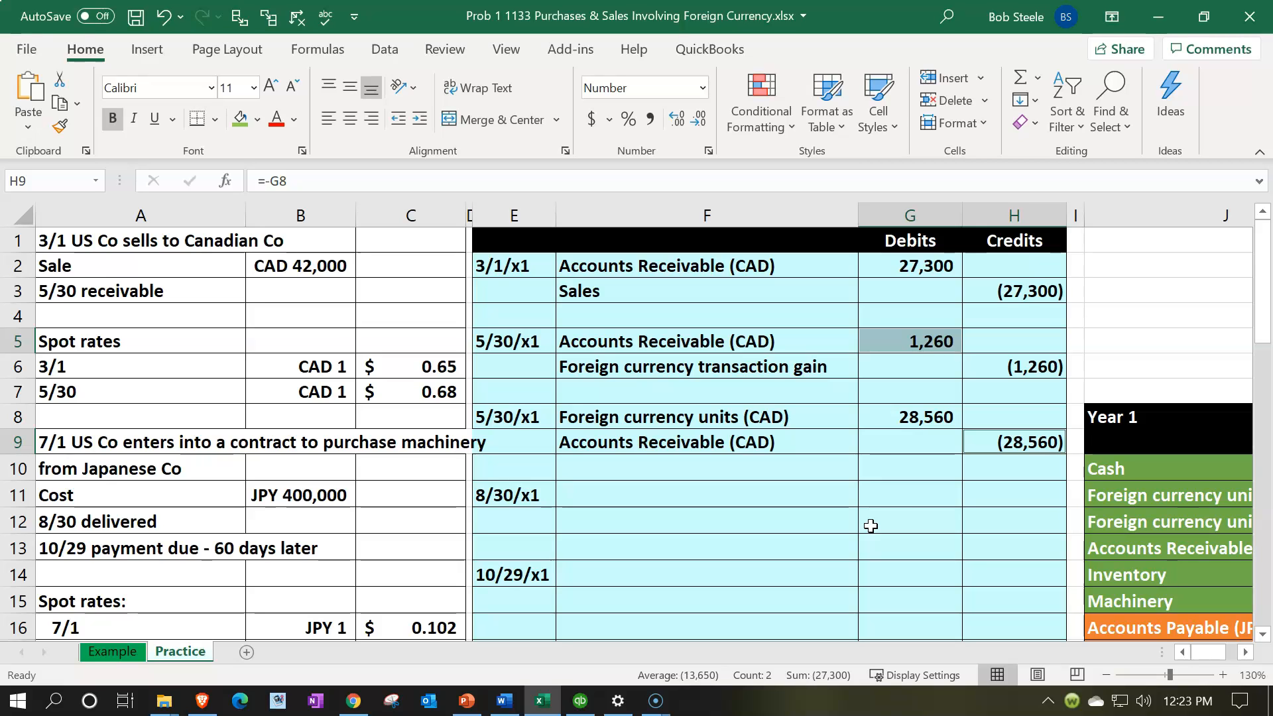
left_click_drag(762, 341, 989, 361)
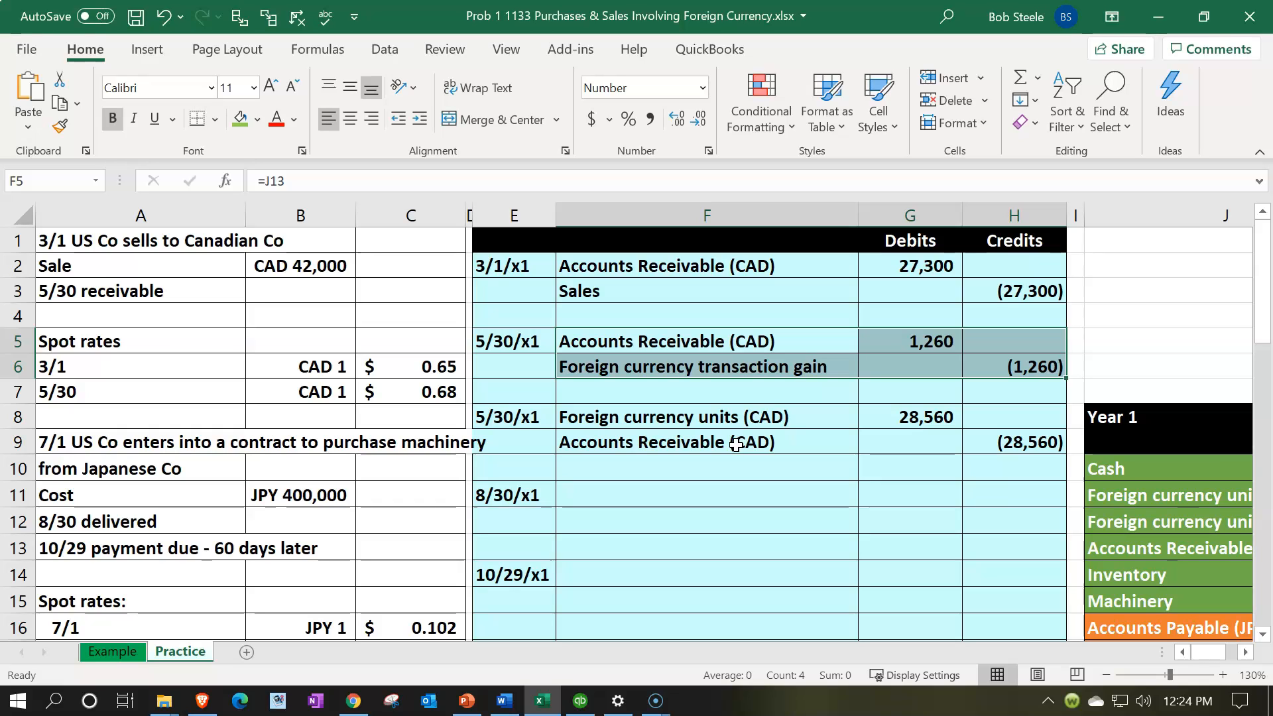
left_click(439, 370)
key("Down")
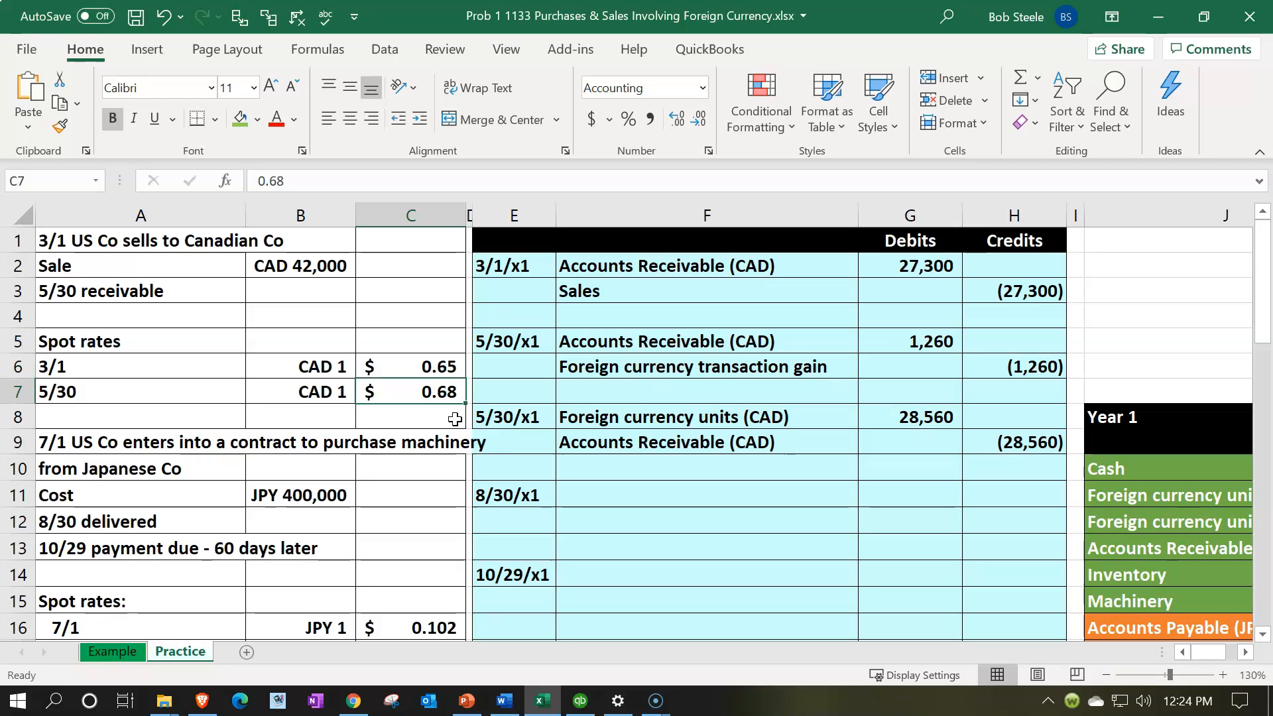
Step: Return to QuickBooks and run a Trial Balance report from 01/01/2021 to 12/31/2021
left_click(1157, 18)
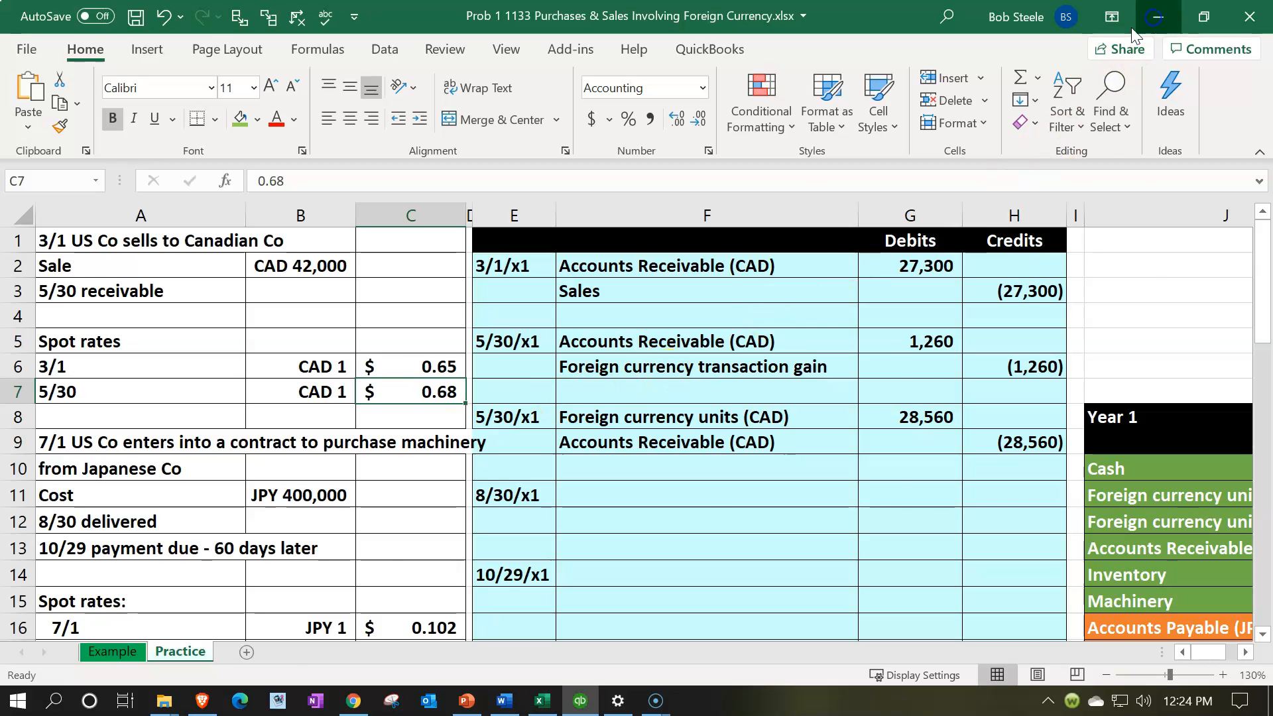
left_click(550, 40)
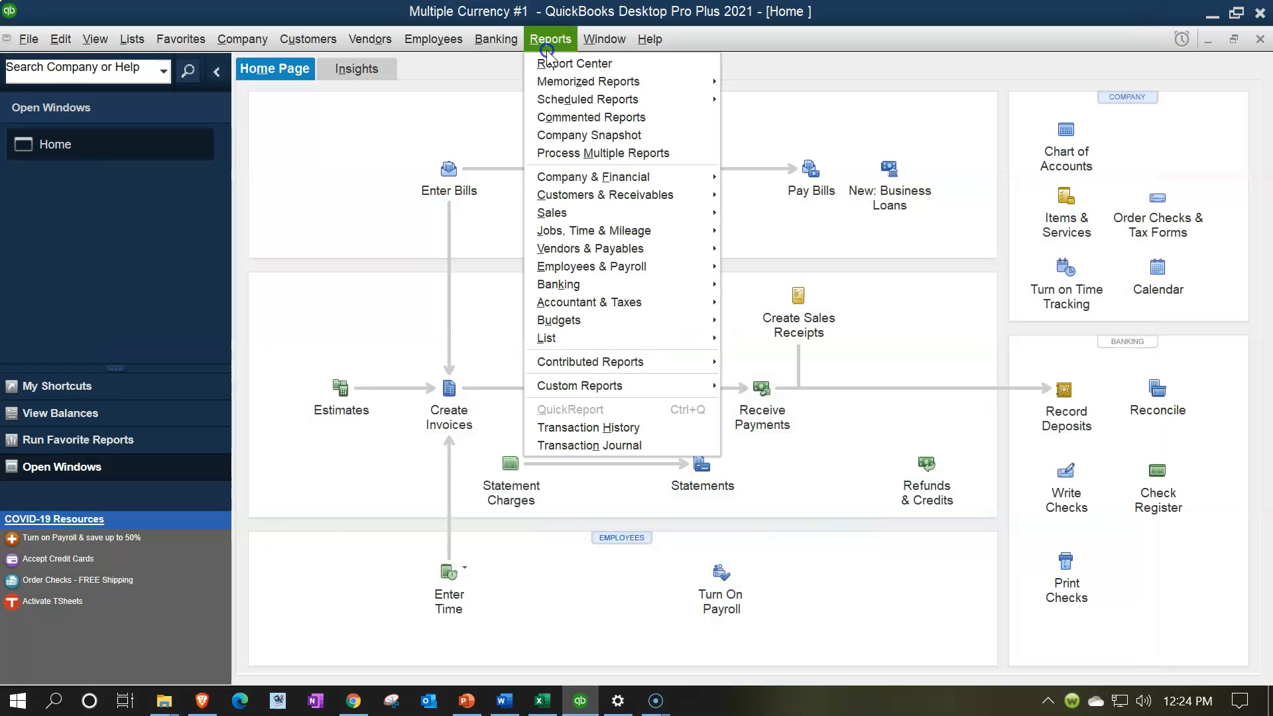
mouse_move(711, 181)
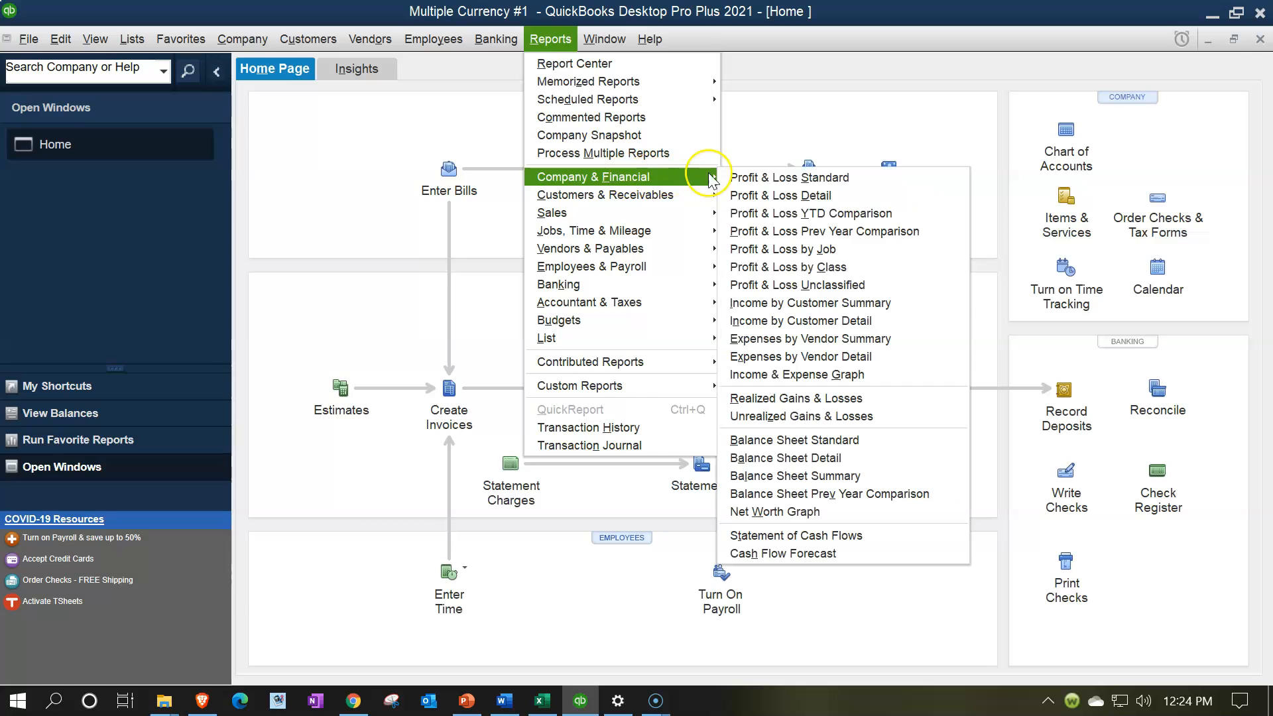
mouse_move(648, 199)
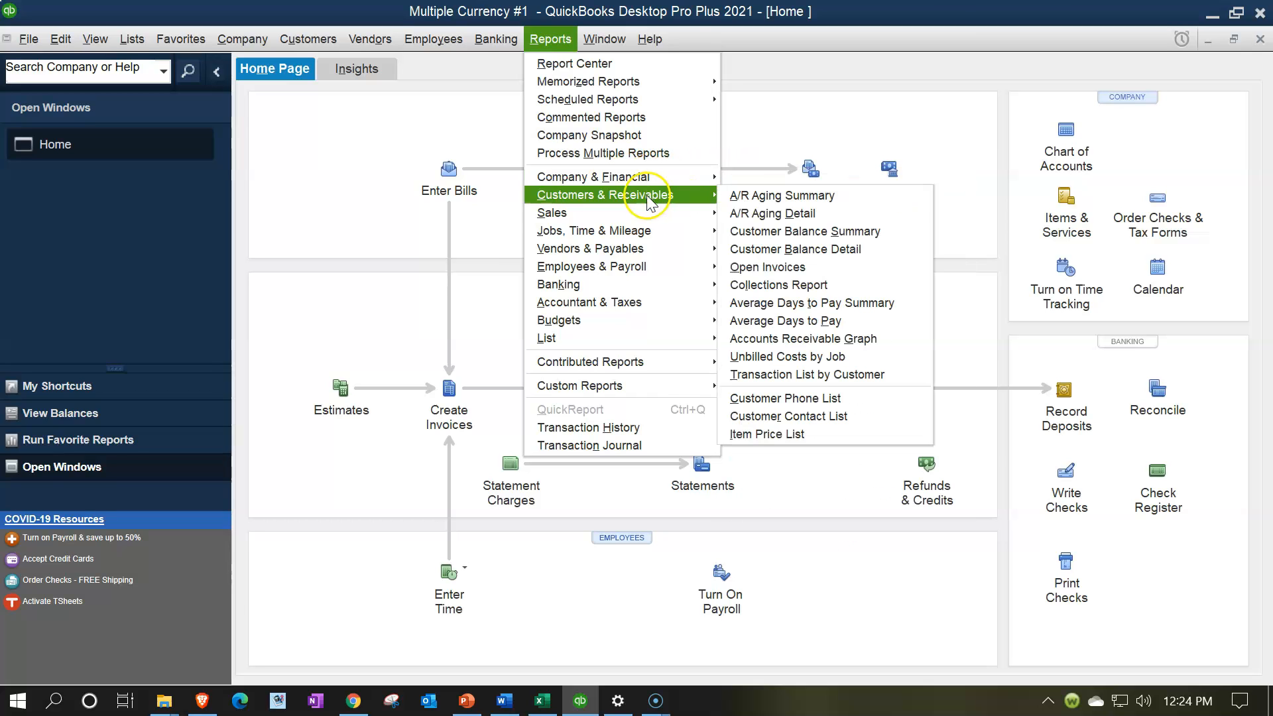
mouse_move(648, 306)
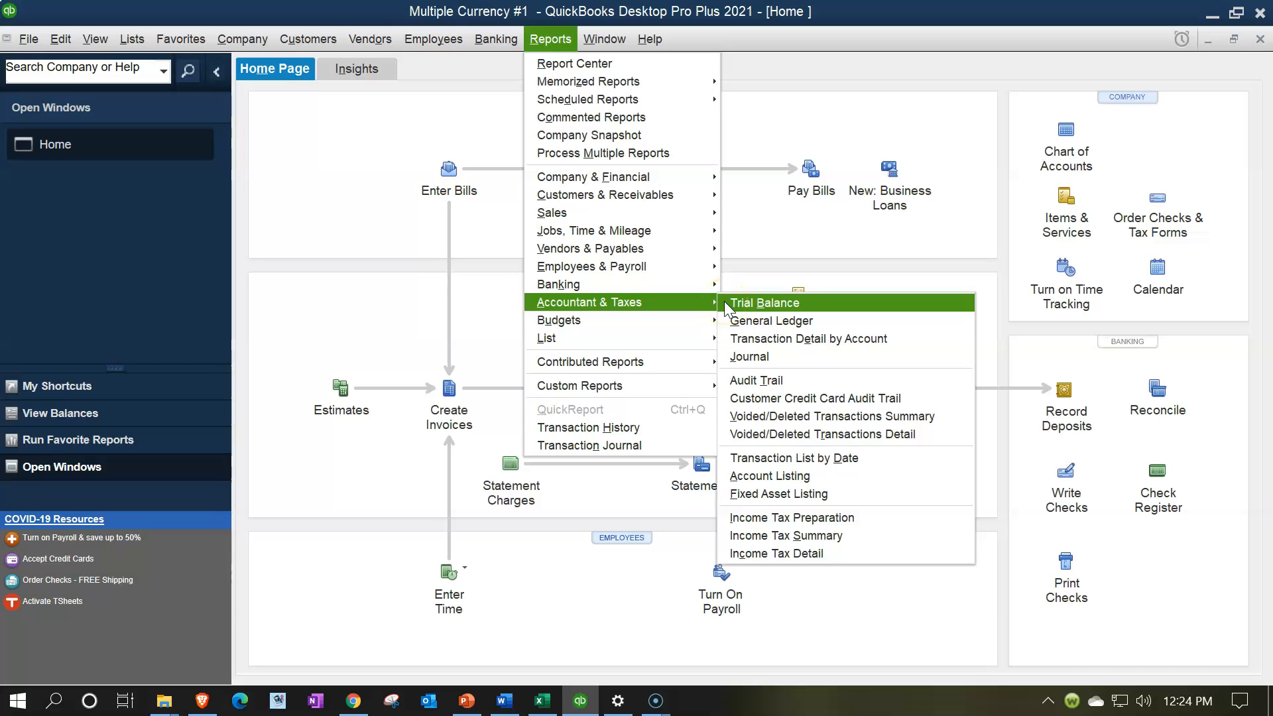
left_click(767, 301)
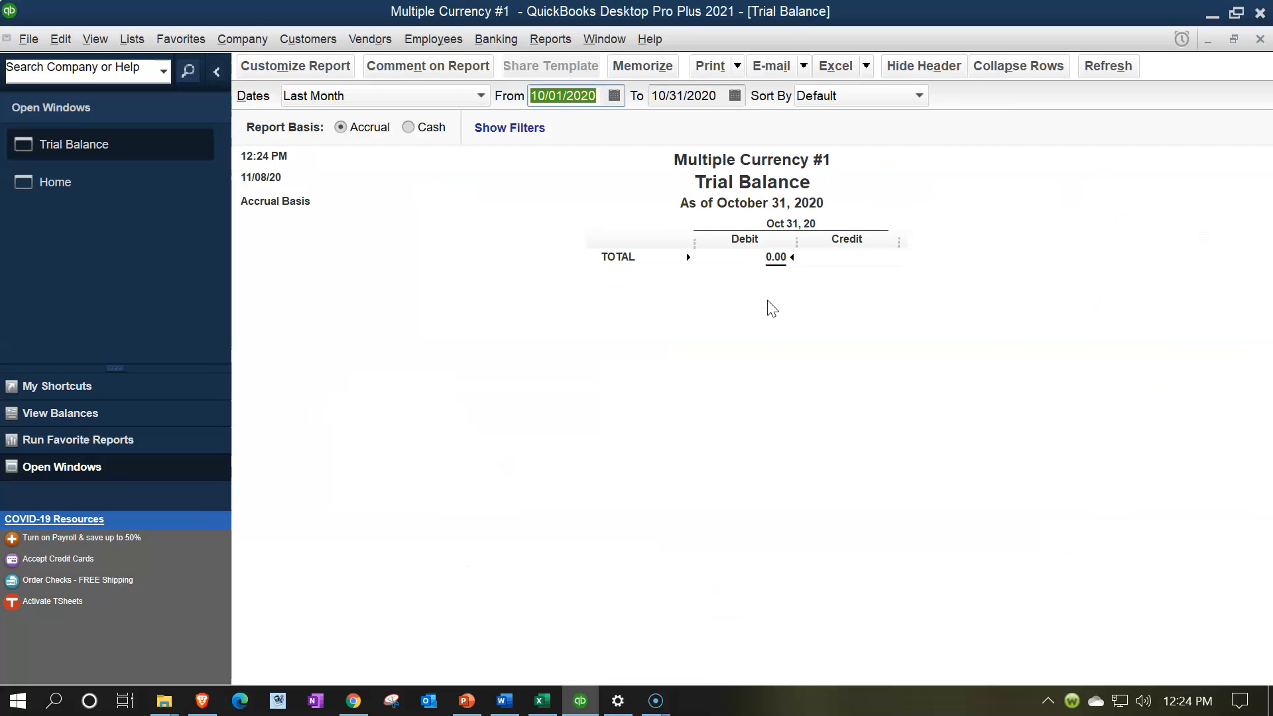
type("01/01/2021")
key("Tab")
type("12312021")
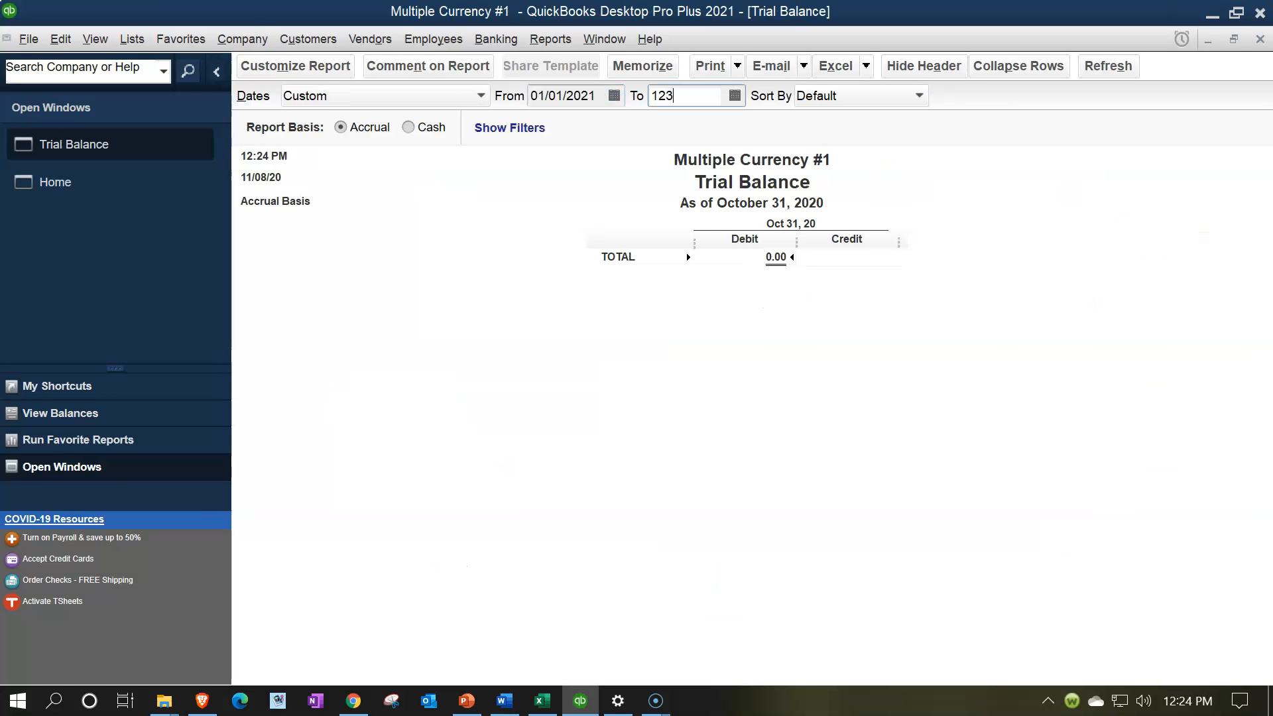
key("Tab")
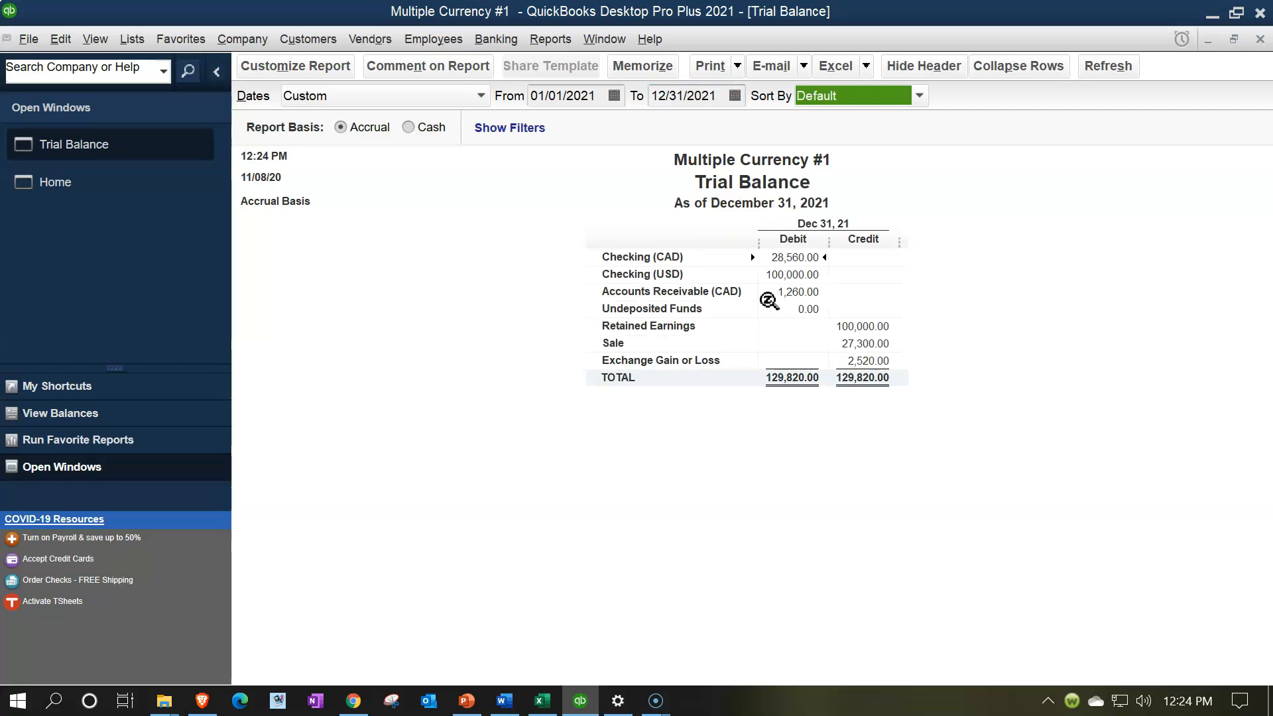
Step: Open the transaction detail behind the Accounts Receivable (CAD) balance and examine its invoice and general journal amounts
left_click(801, 291)
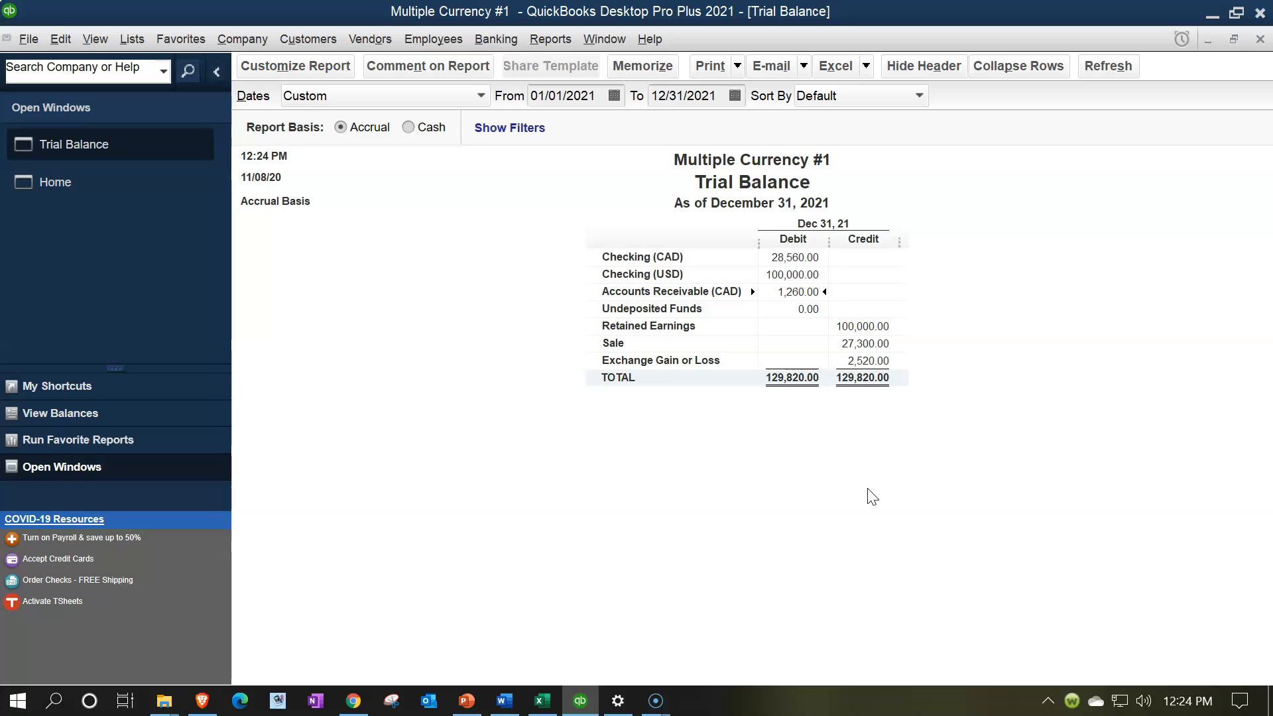
left_click(870, 438)
double_click(807, 292)
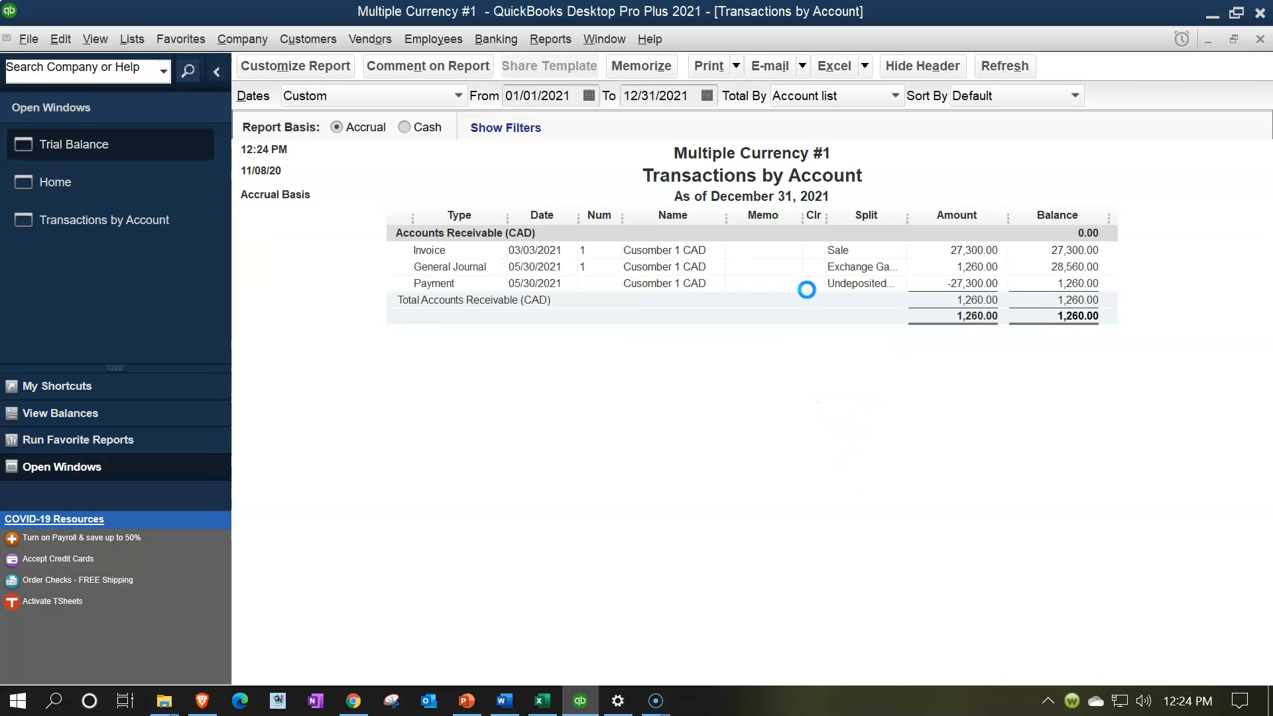
left_click(966, 263)
left_click(954, 259)
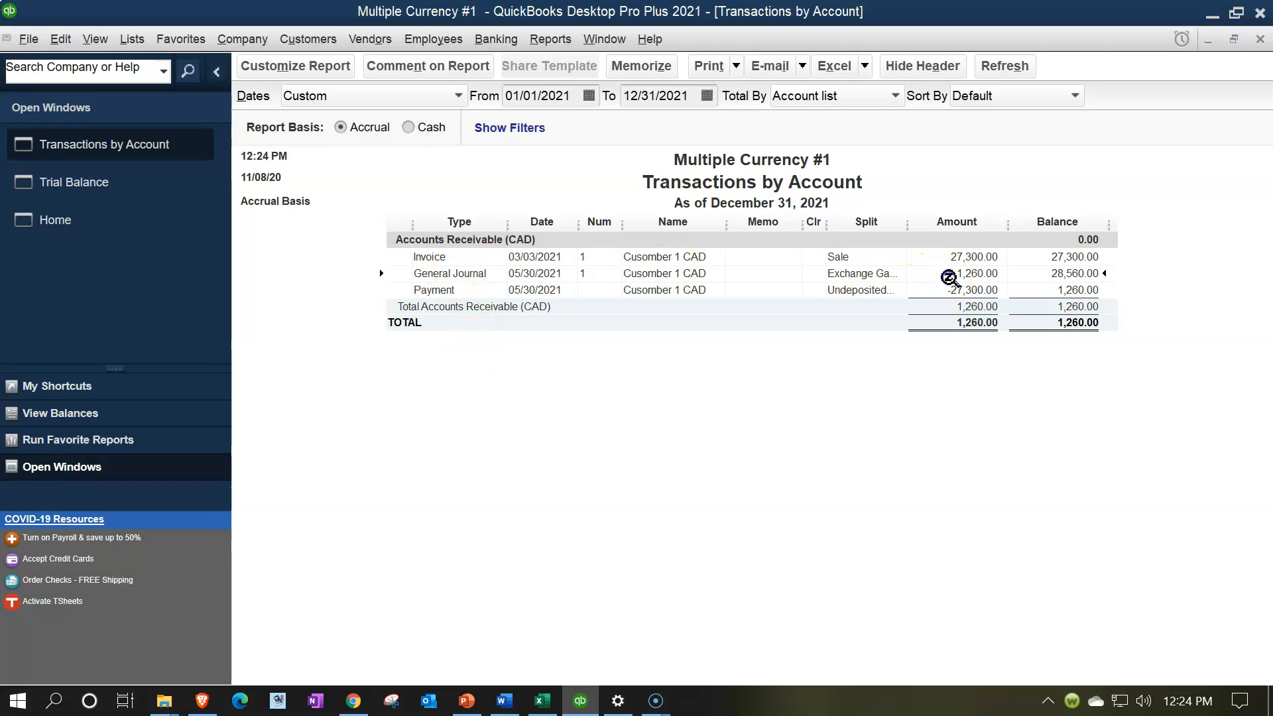
Step: Switch to Excel and check the G5 receivable adjustment formula and the sum of G2:G5 against the QuickBooks transaction detail
left_click(541, 707)
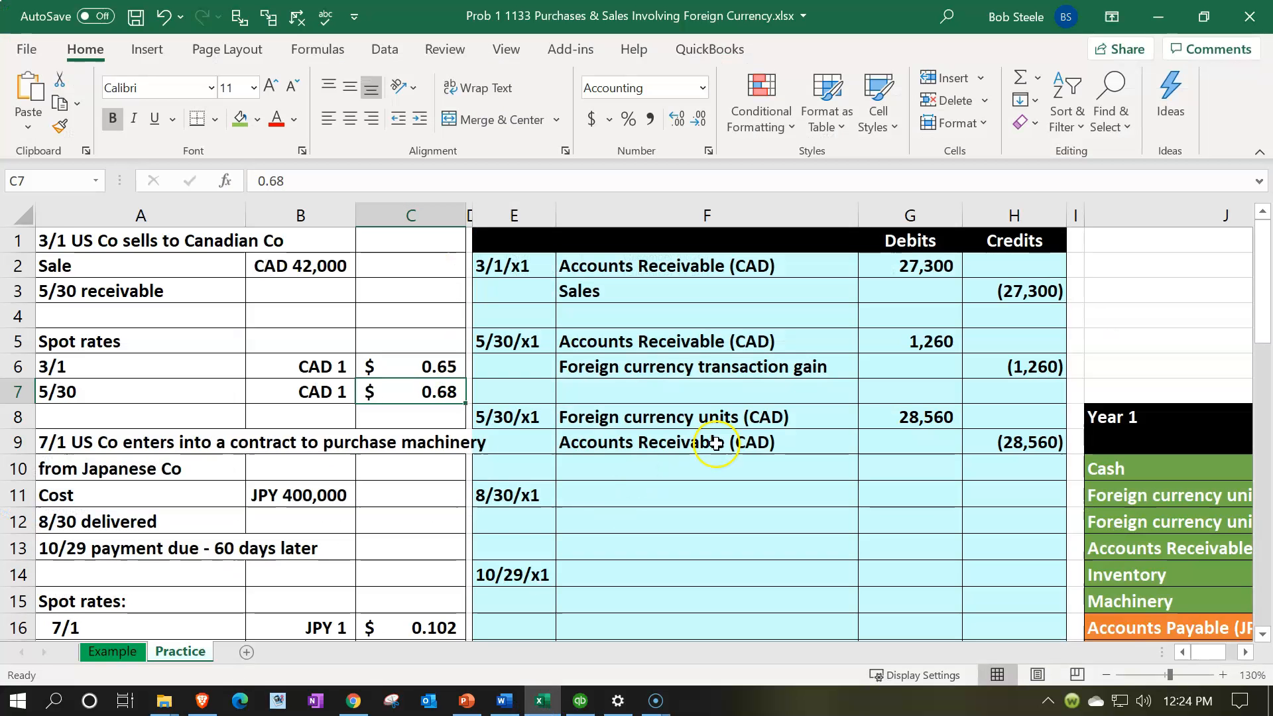
left_click(899, 346)
left_click(540, 707)
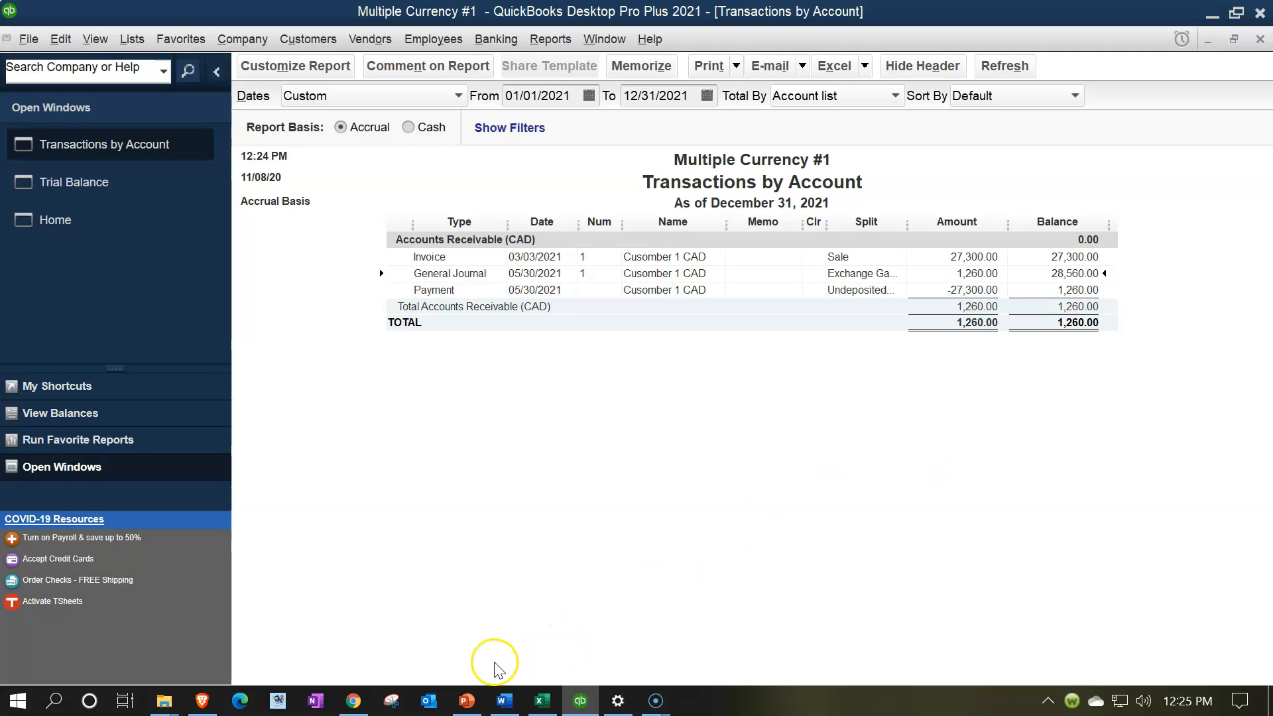
left_click(541, 702)
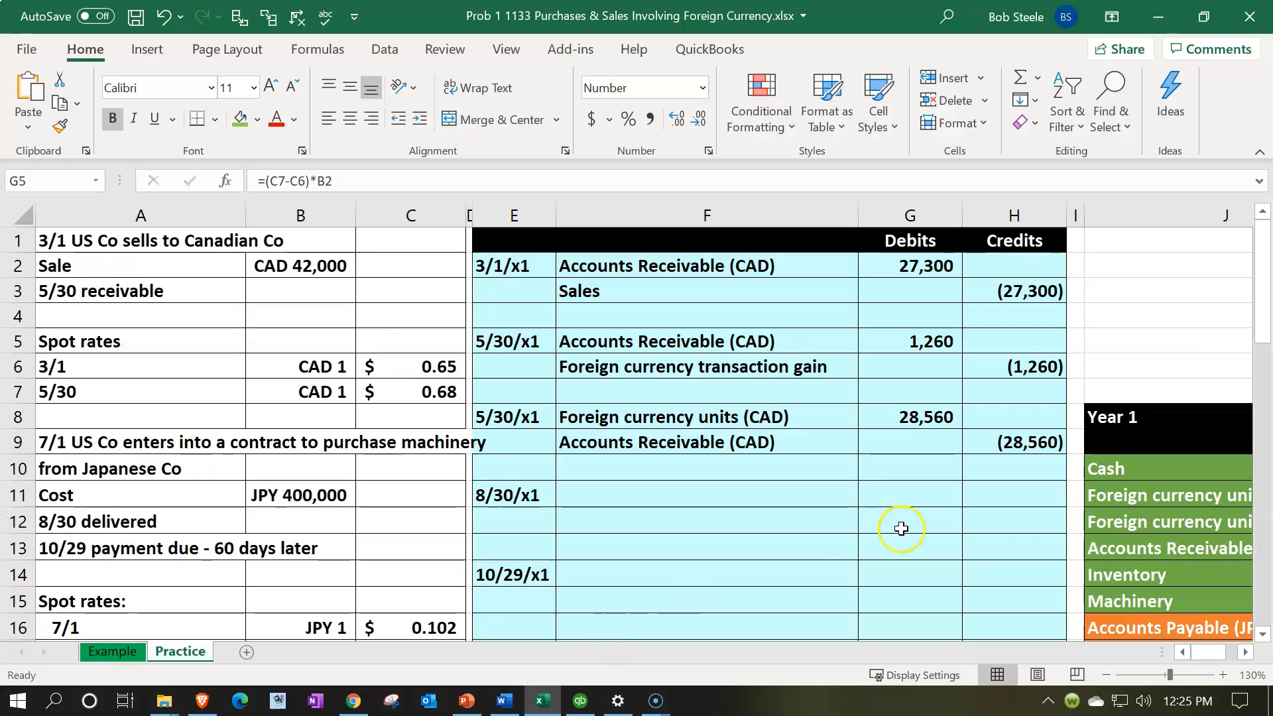
left_click_drag(942, 269, 925, 335)
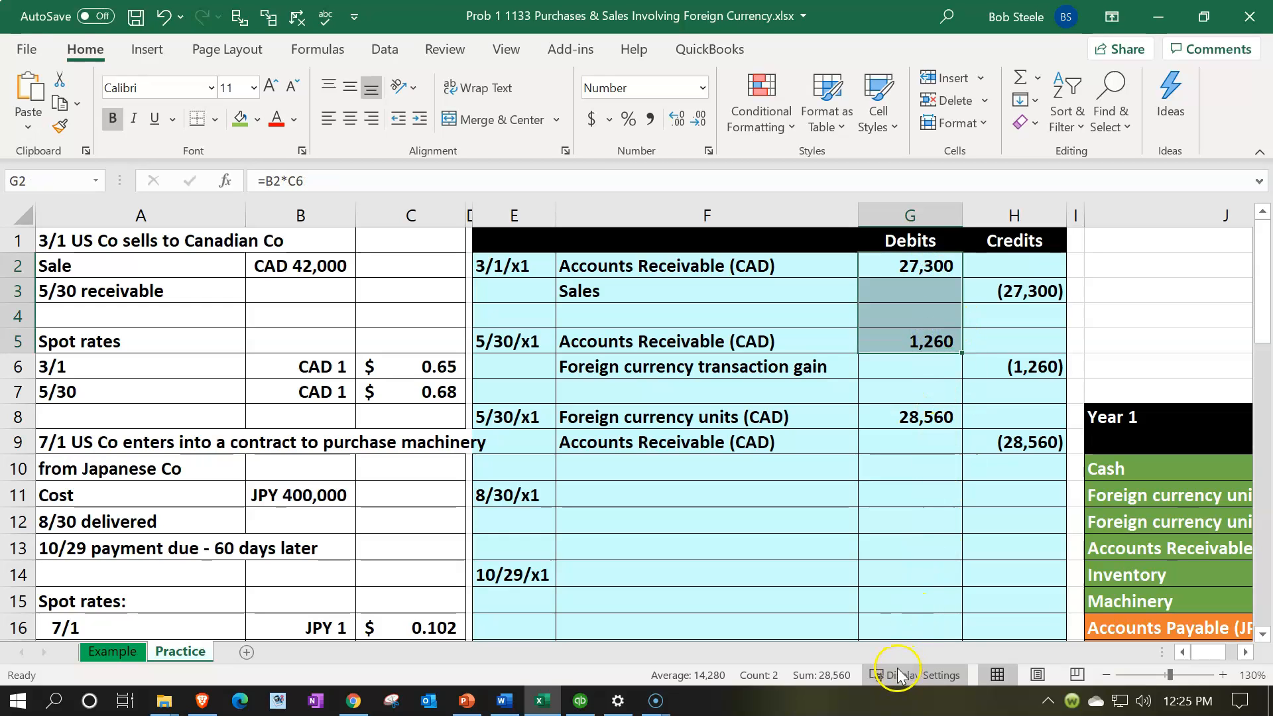
left_click(910, 569)
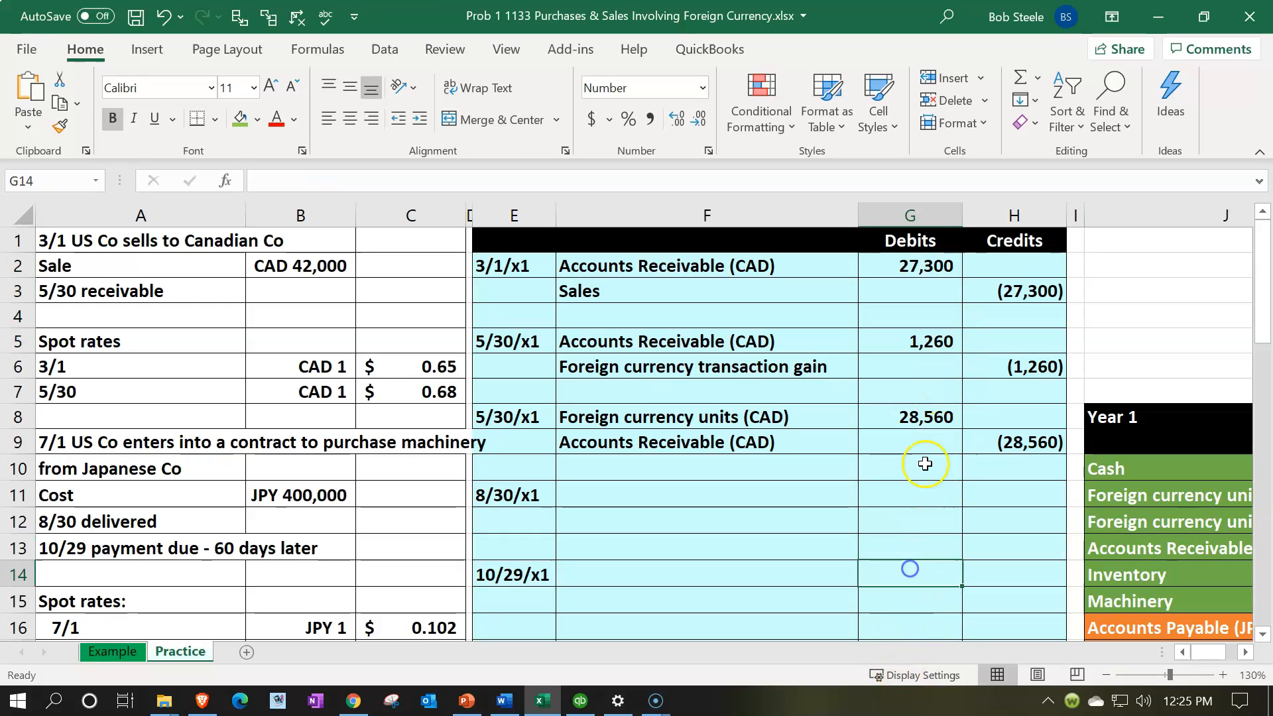
Step: Compare the receivable adjustment in G5 with the receivable credit in H9, and return to QuickBooks
left_click(922, 348)
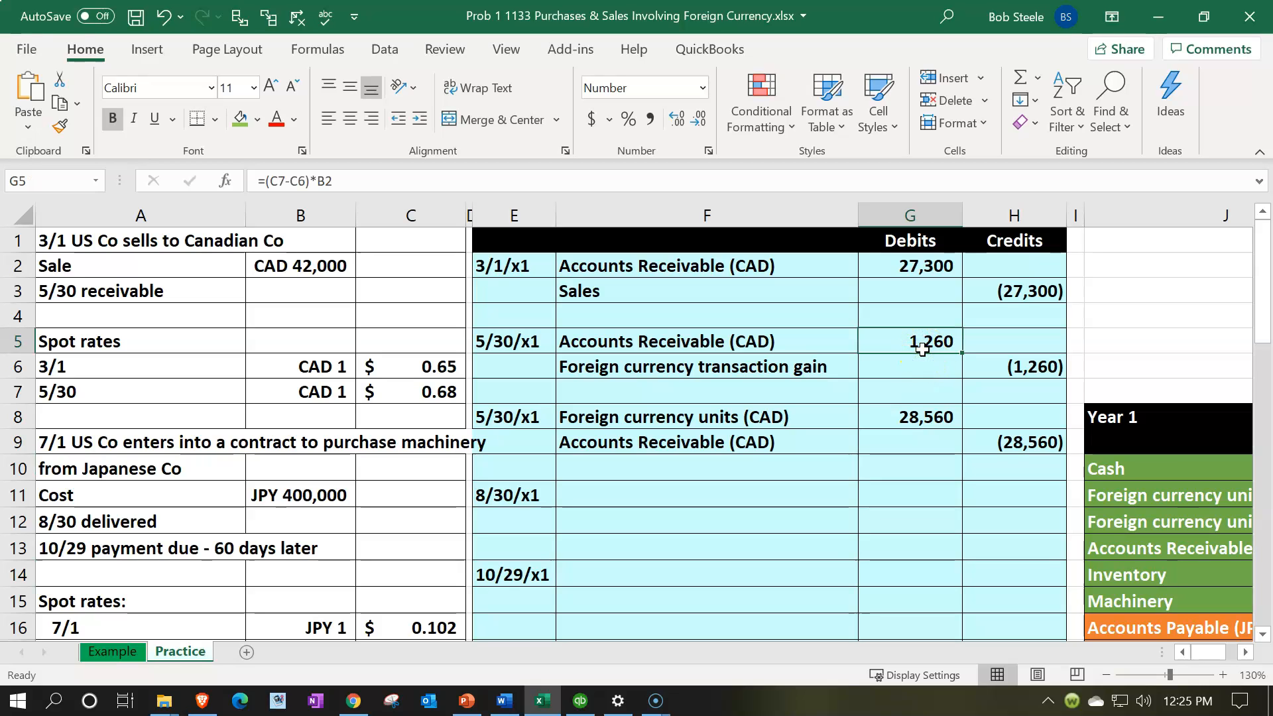
left_click(910, 341)
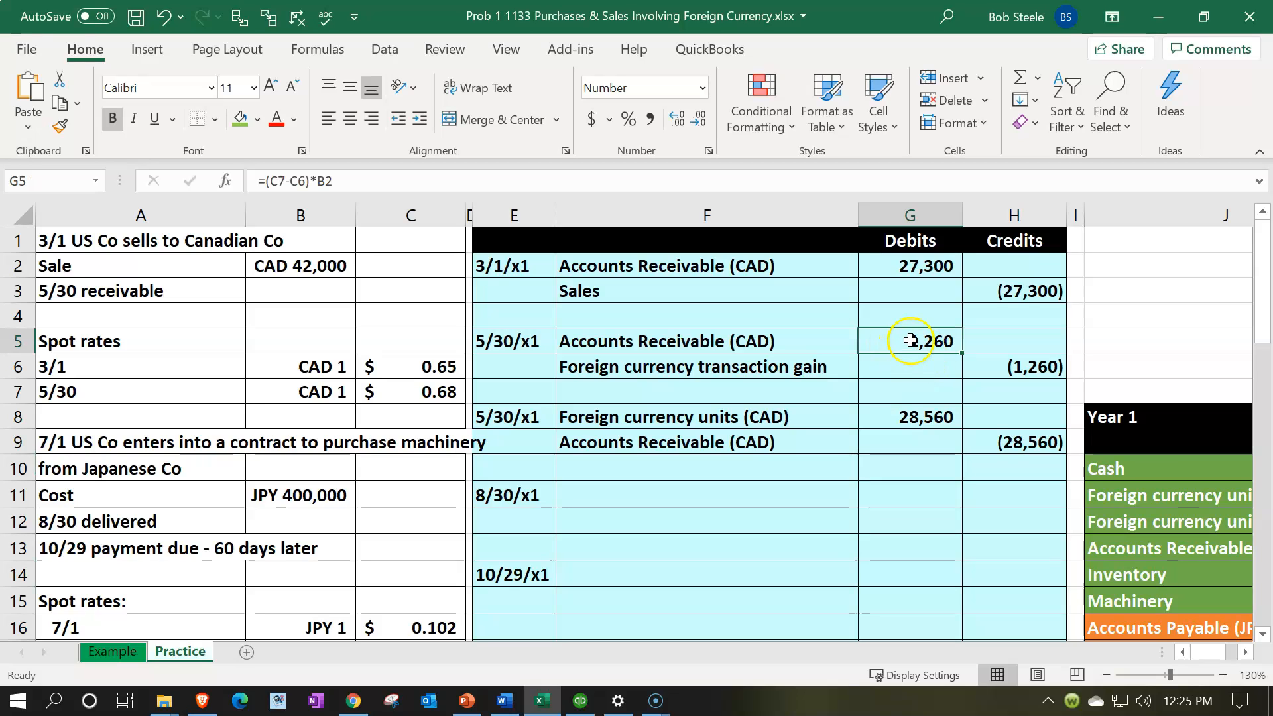
left_click(1001, 436, "ctrl")
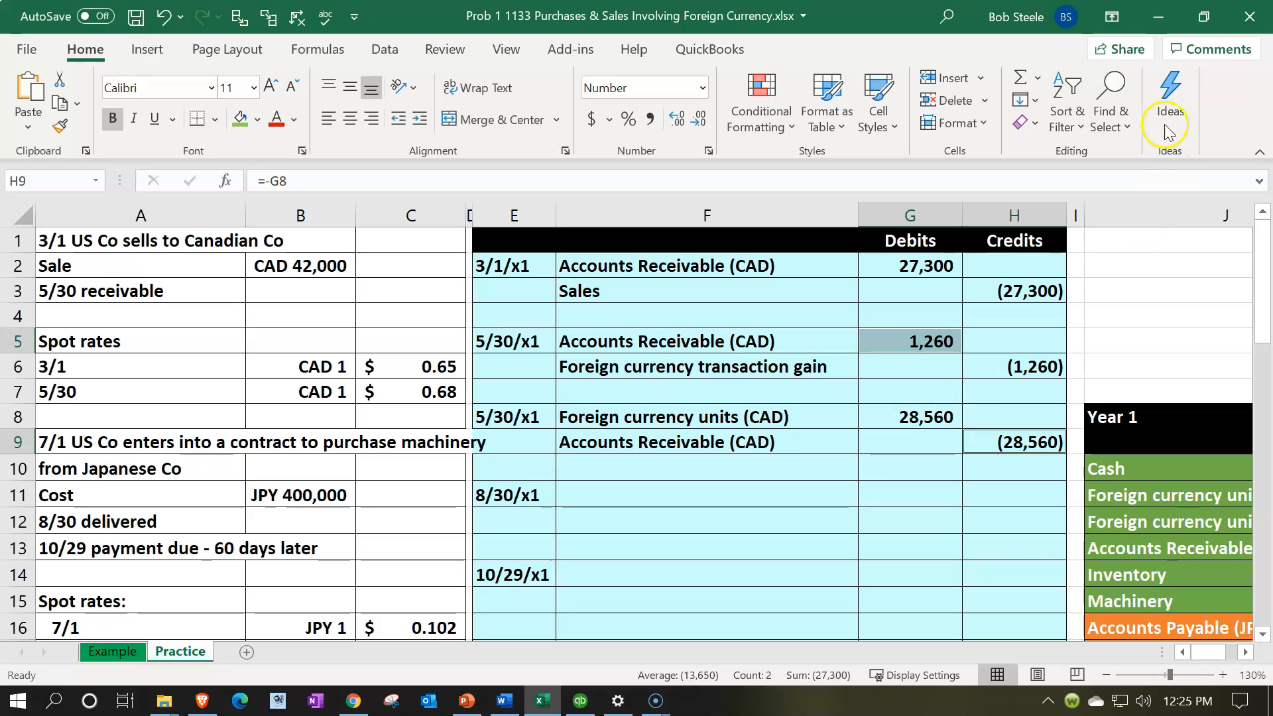
left_click(1159, 18)
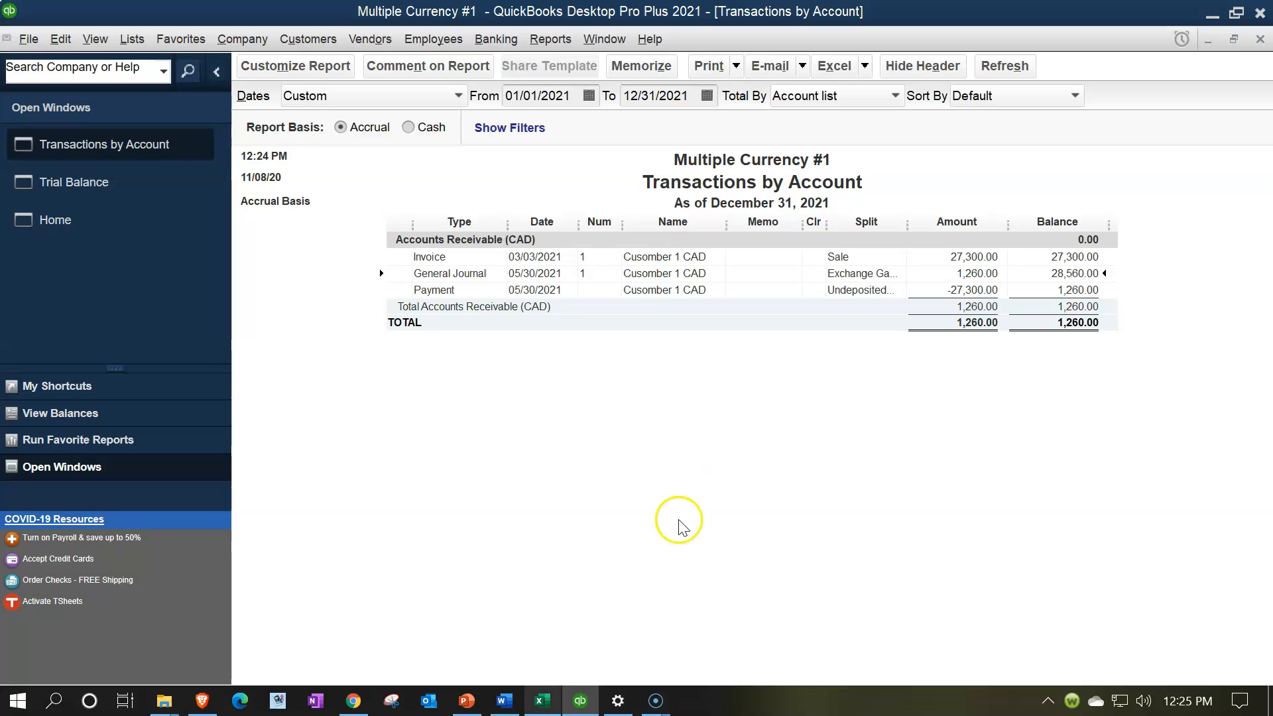
Step: Review the 5/30 collection entry in F8:H9 and the transaction gain entry in F5:H6 in Excel, and switch back to QuickBooks
left_click(542, 701)
left_click_drag(725, 412, 984, 429)
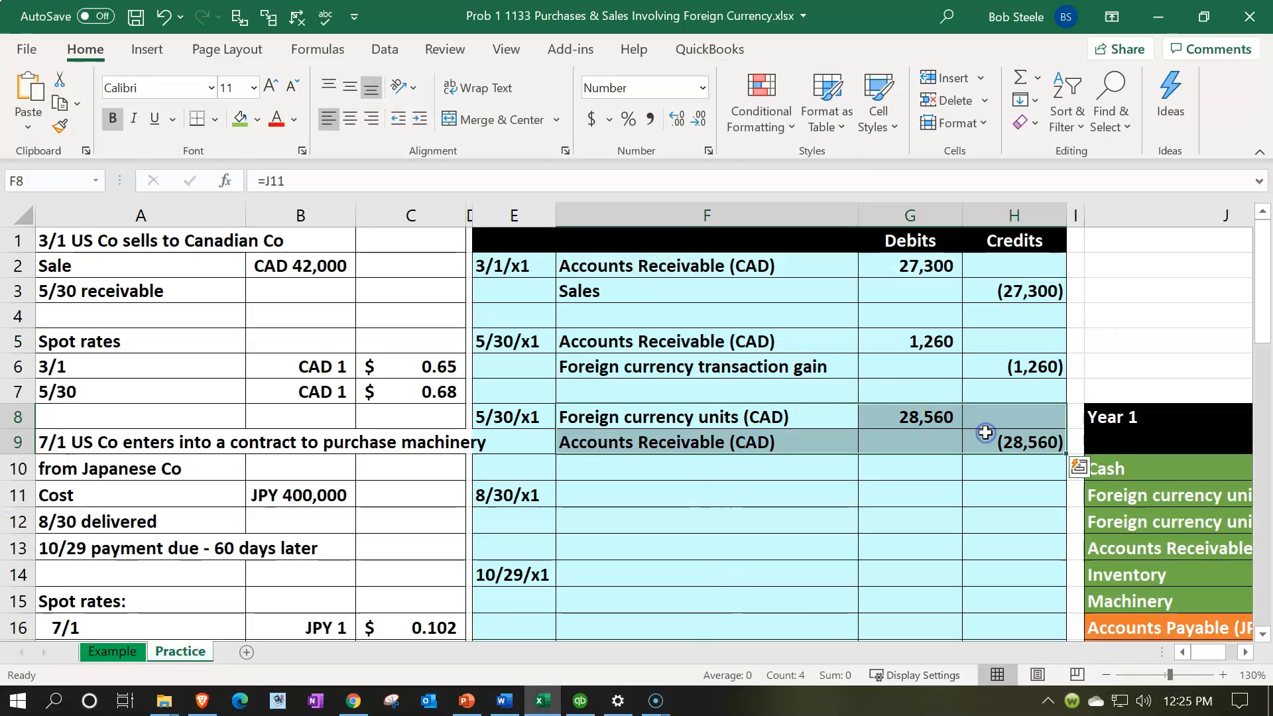
left_click_drag(833, 345, 975, 362)
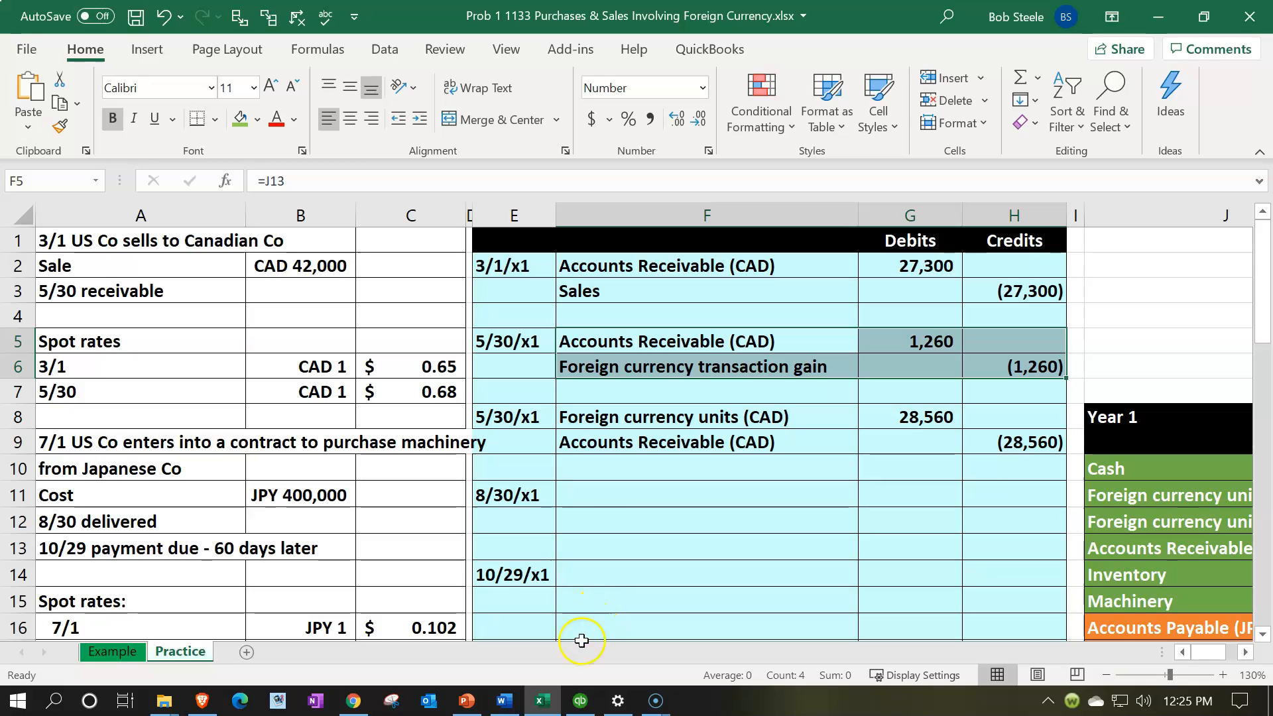
left_click(581, 701)
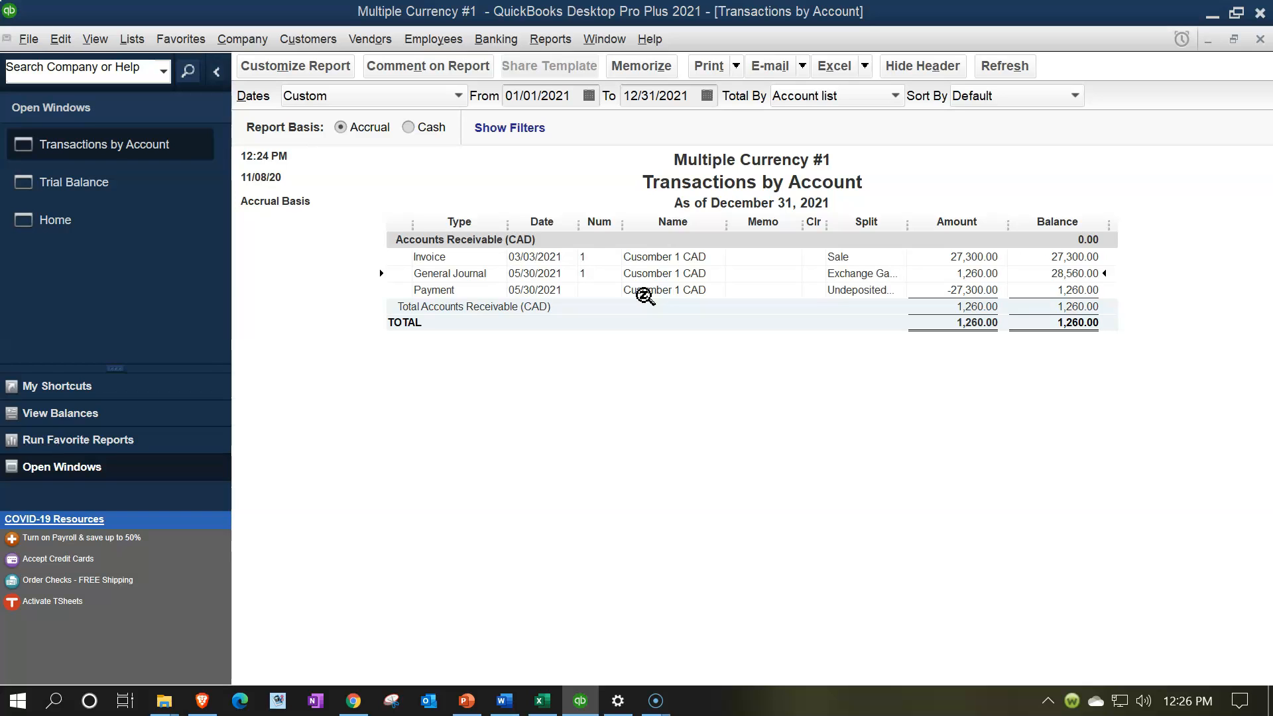
Step: Open the 05/30/2021 general journal entry from the transaction detail and examine its Exchange Gain or Loss and Accounts Receivable (CAD) lines
double_click(975, 273)
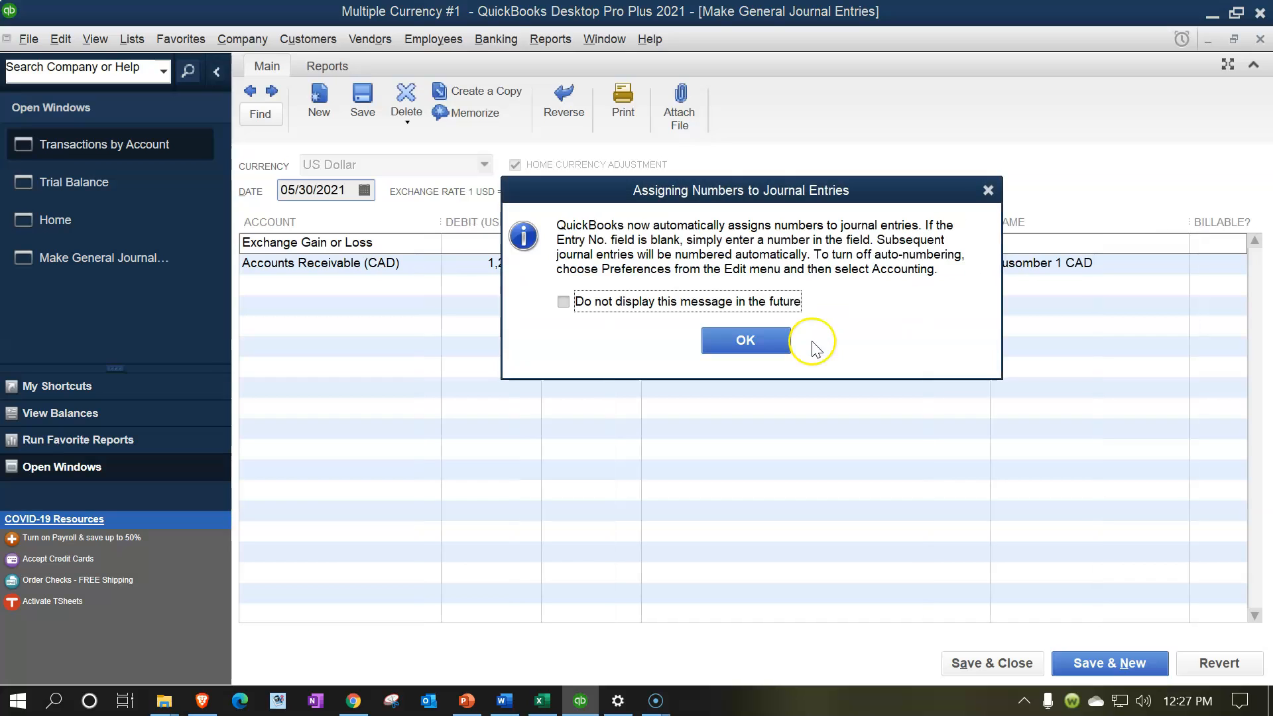
left_click(989, 190)
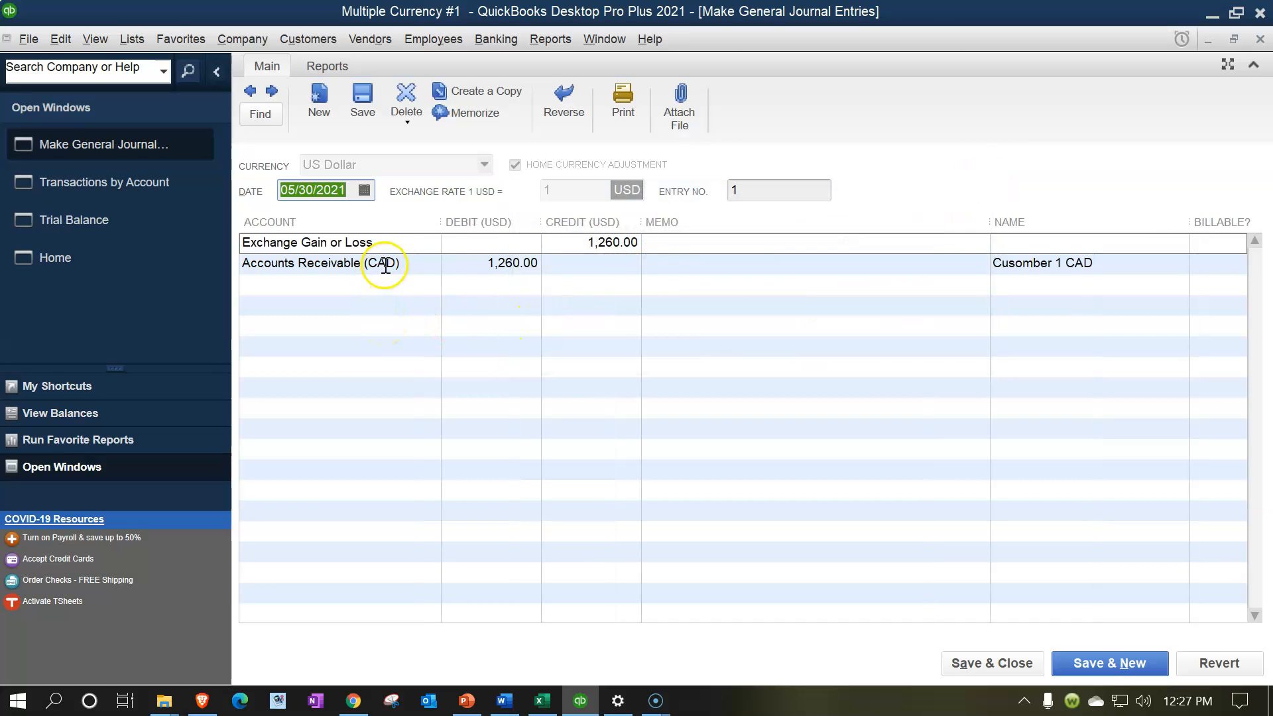
left_click(532, 281)
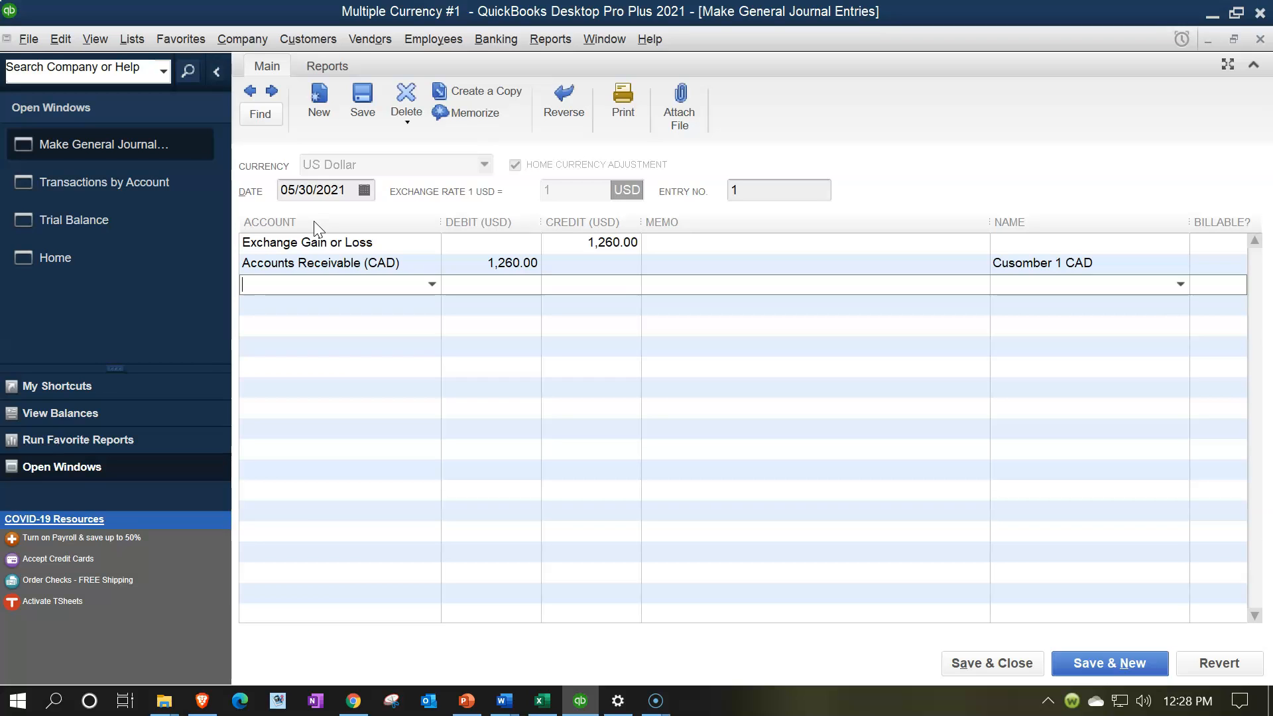
Step: Go to a new blank journal entry dated 06/01/2021 and debit Exchange Gain or Loss for 1,260.00
left_click(271, 91)
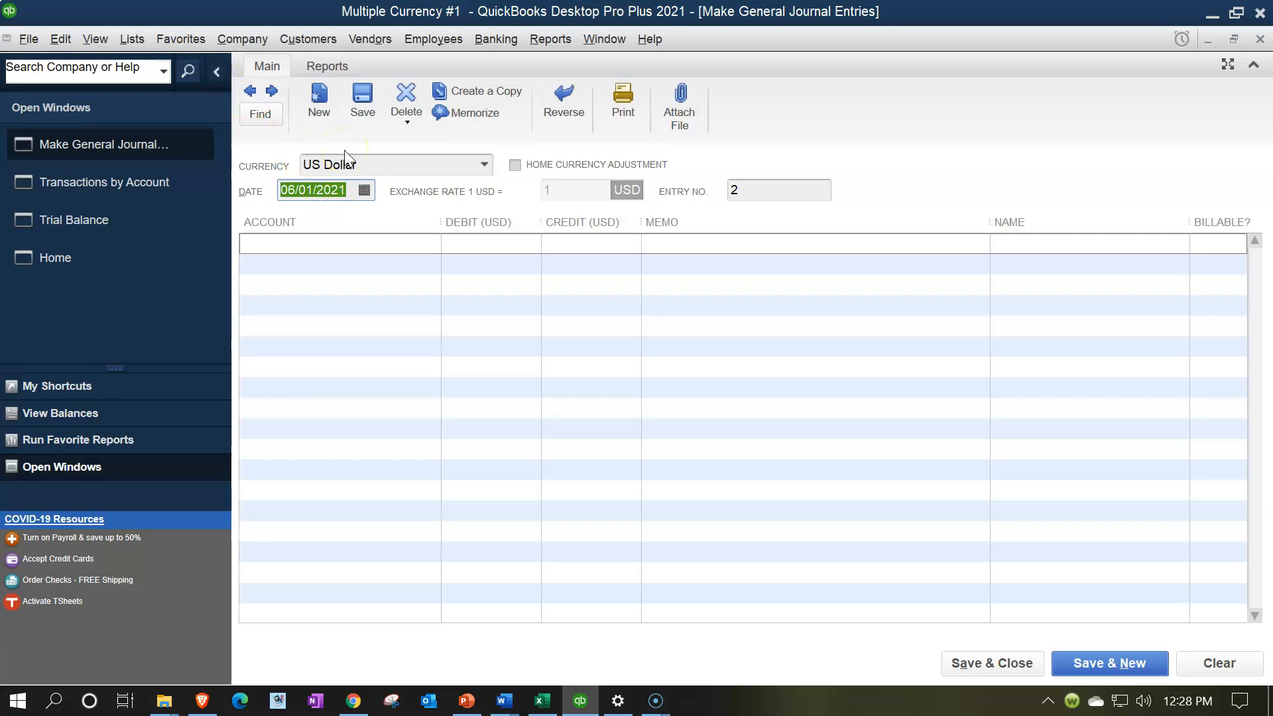
left_click(312, 243)
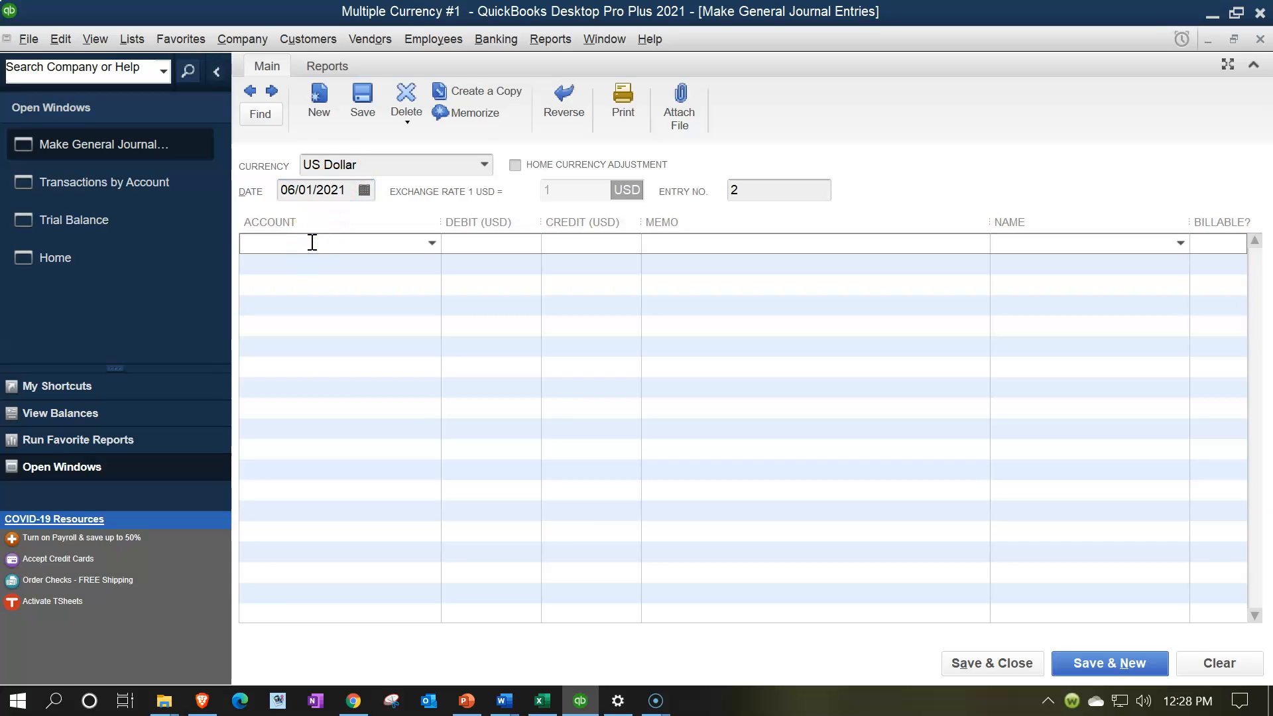
type("Exchange Gain or Loss")
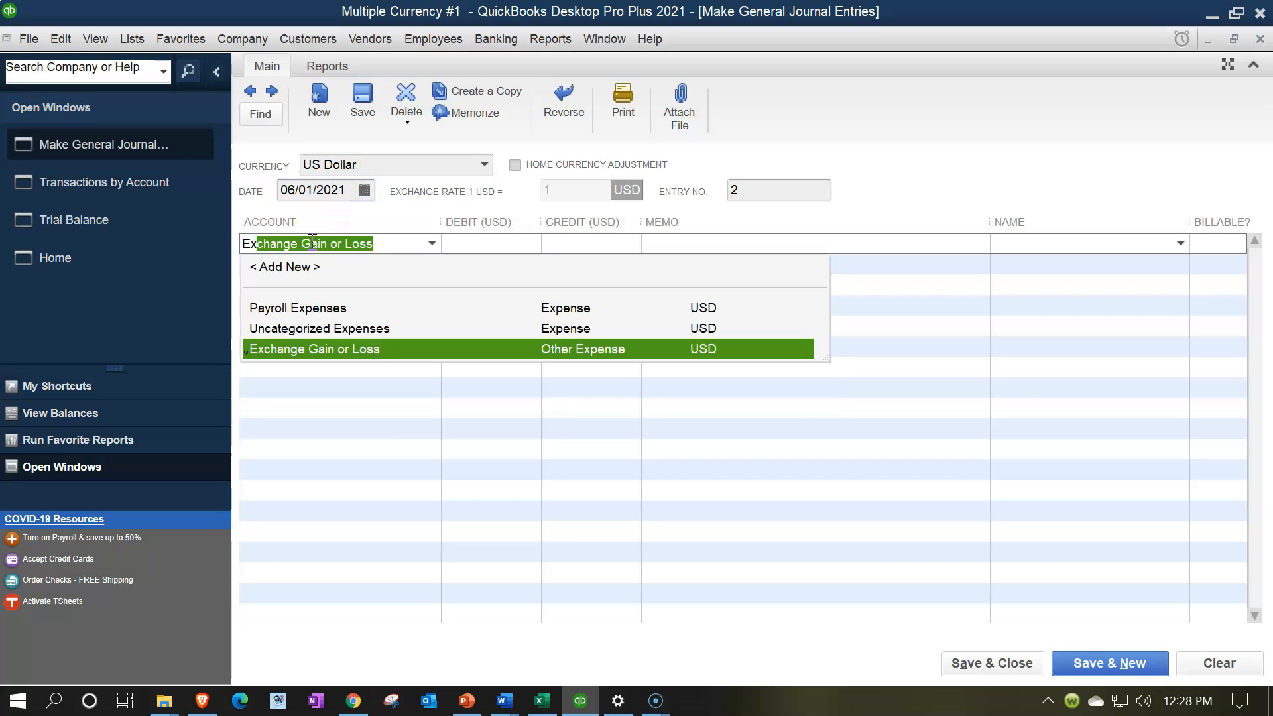
key("Tab")
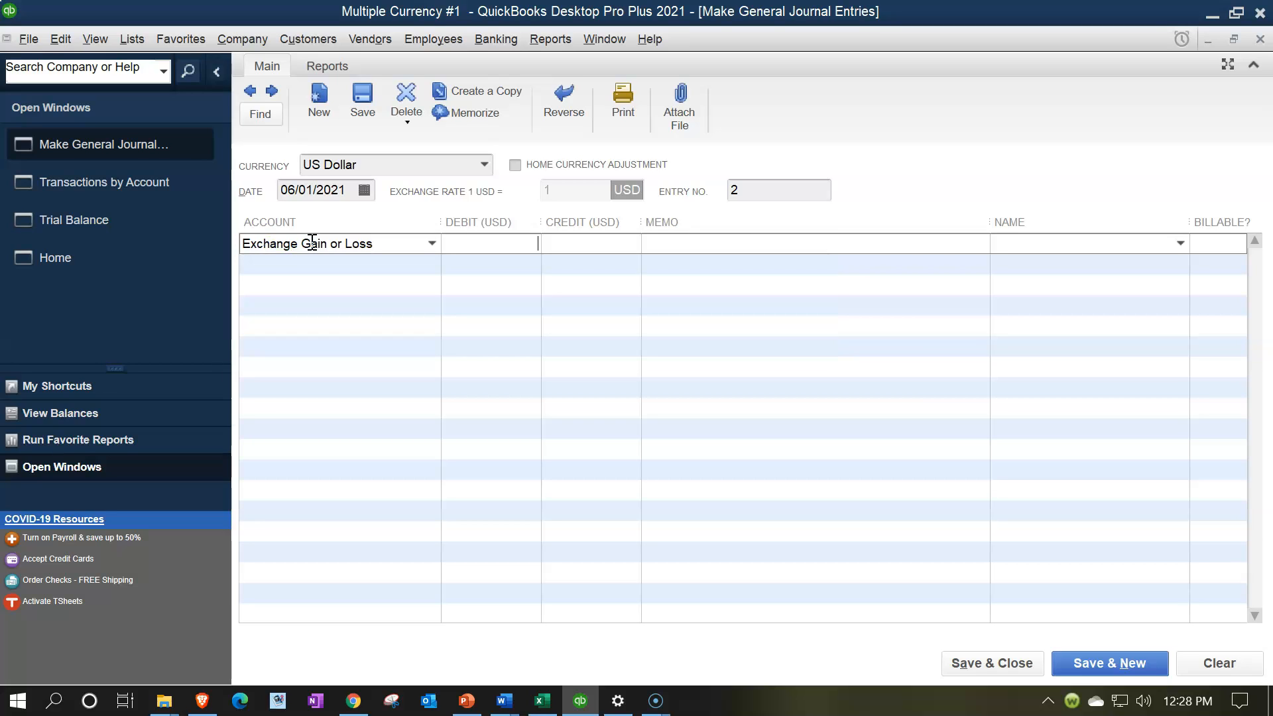
type("160")
key("BackSpace")
type("260")
key("Tab")
left_click(571, 245)
key("Tab")
key("Tab")
key("Tab")
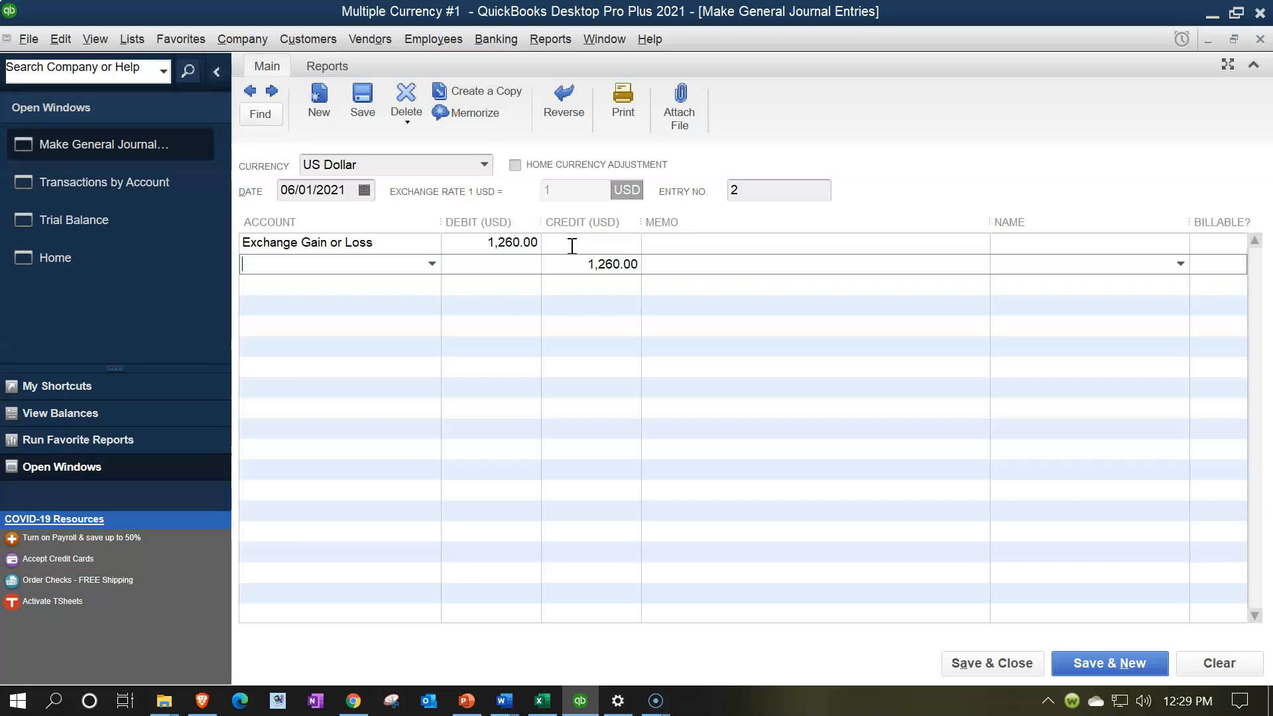
Step: Credit Accounts Receivable (CAD) for 1,260.00 under Cusomber 1 CAD, and save and close the entry, accepting the future date
type("Accounts Payable")
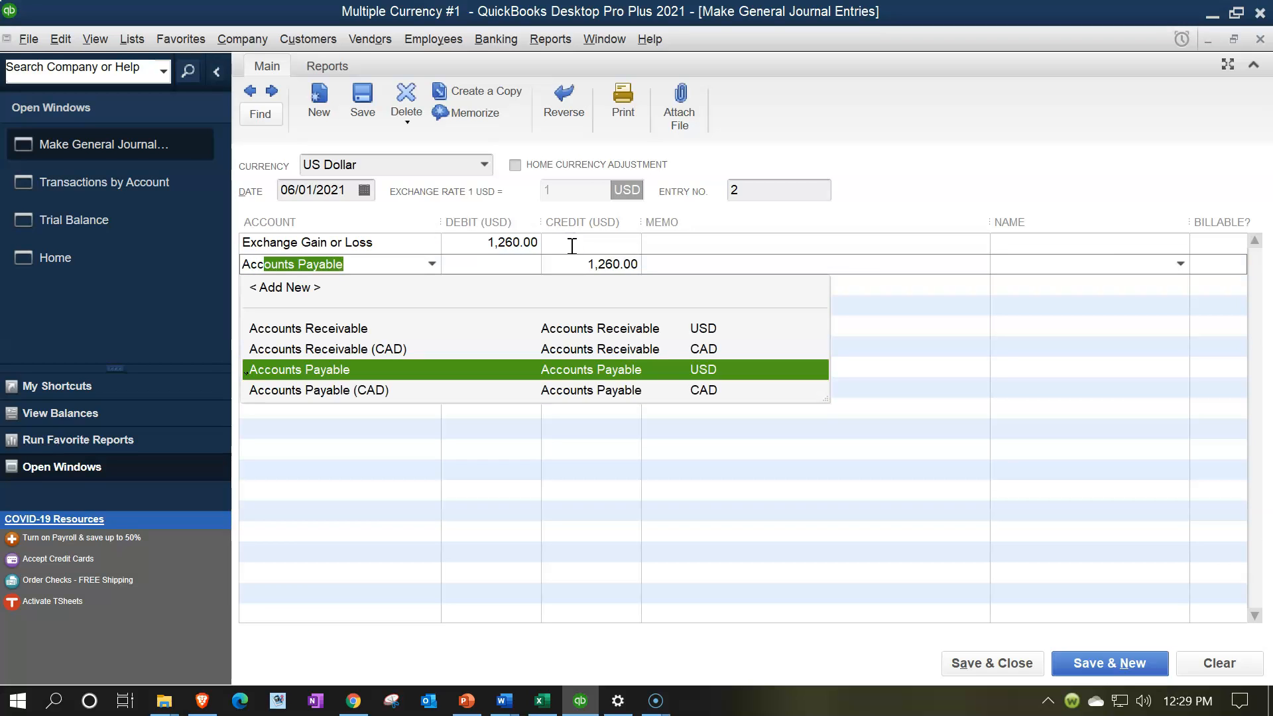
key("Up")
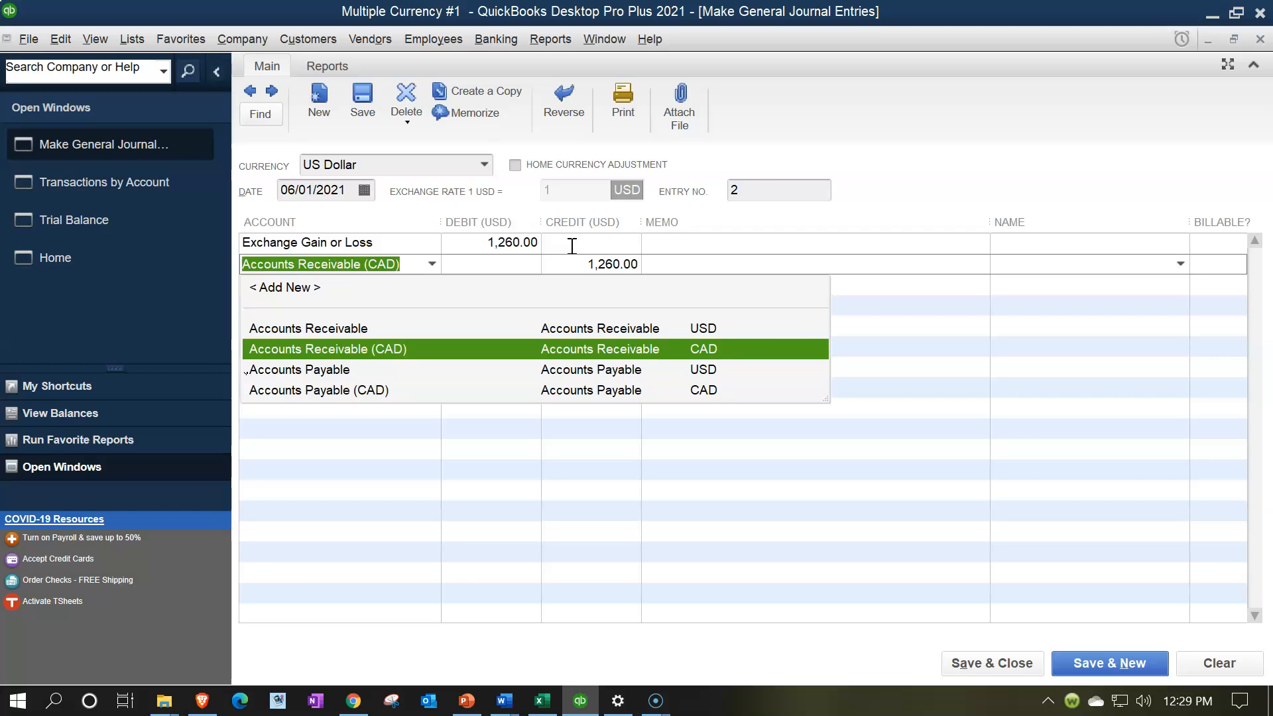
key("Tab")
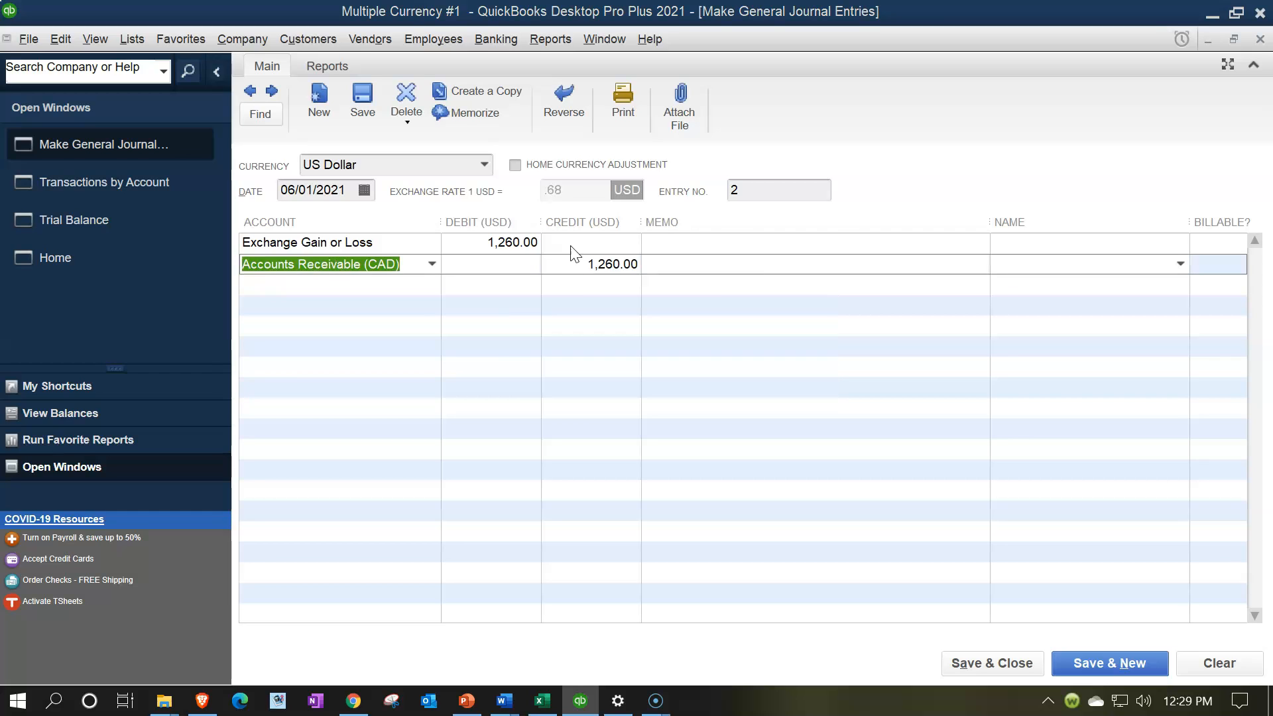
left_click(758, 325)
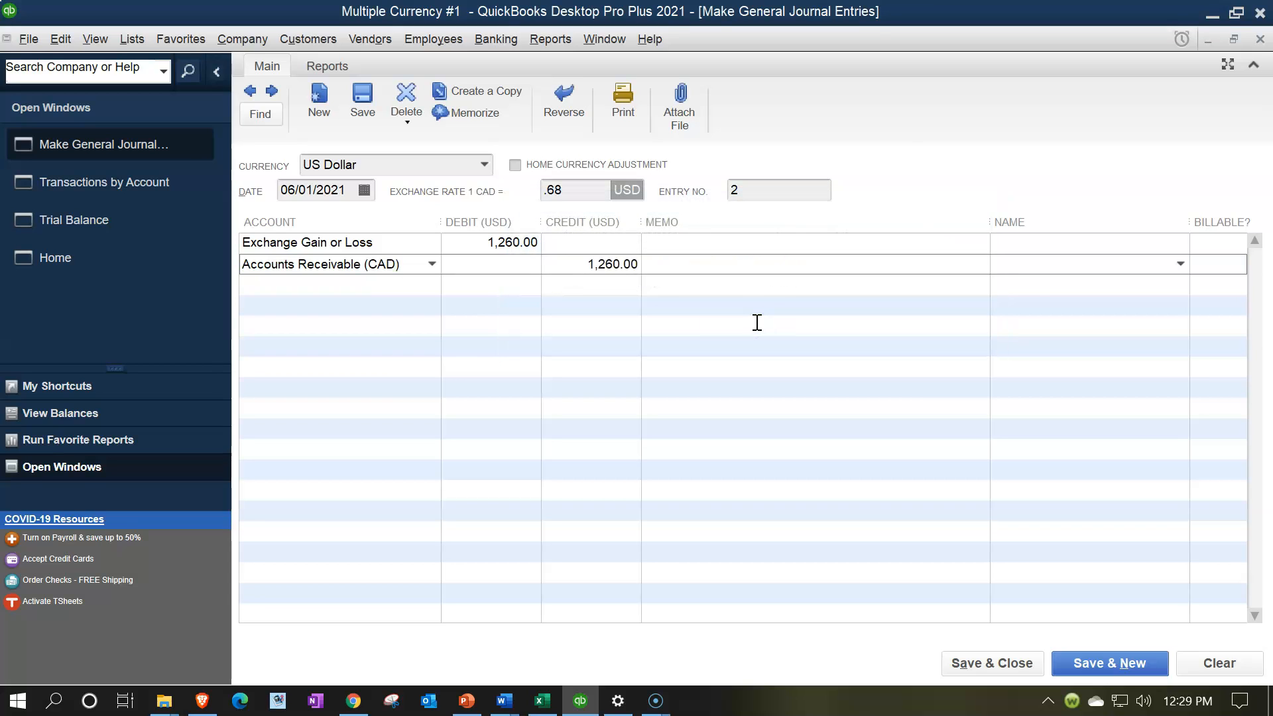
key("Tab")
key("Tab")
type("Cu")
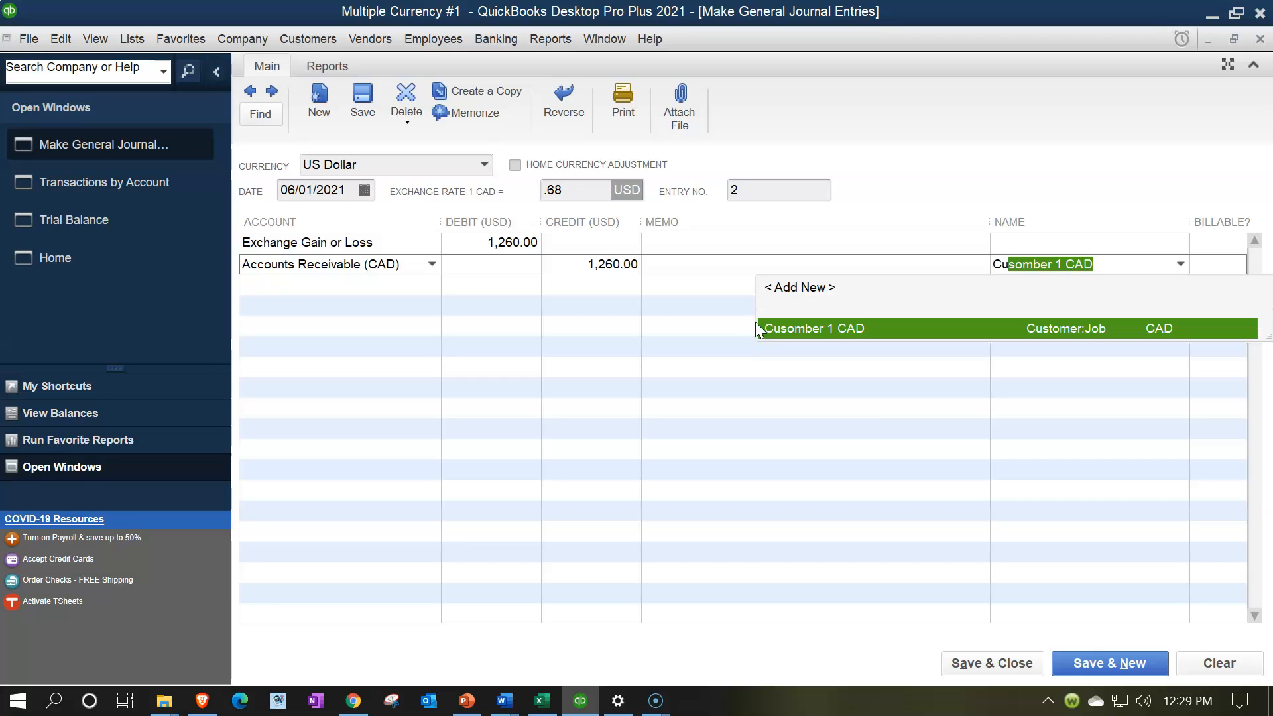
key("Tab")
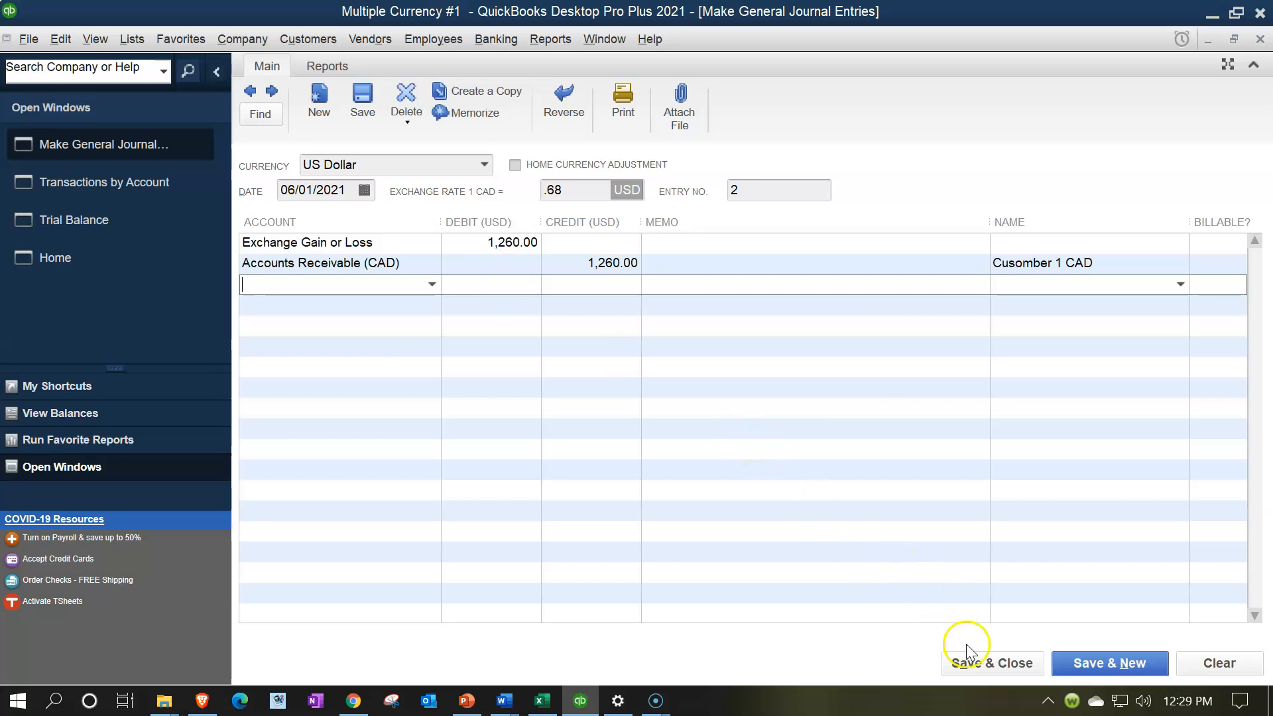
left_click(989, 665)
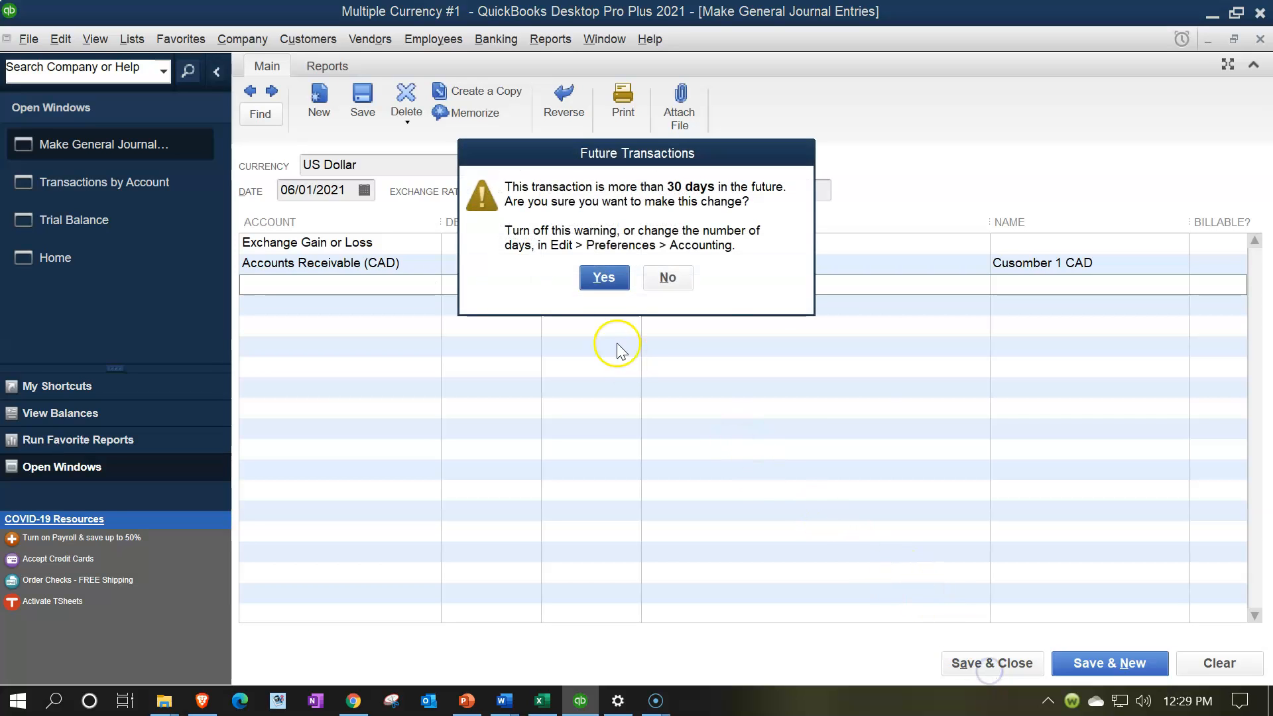
left_click(604, 279)
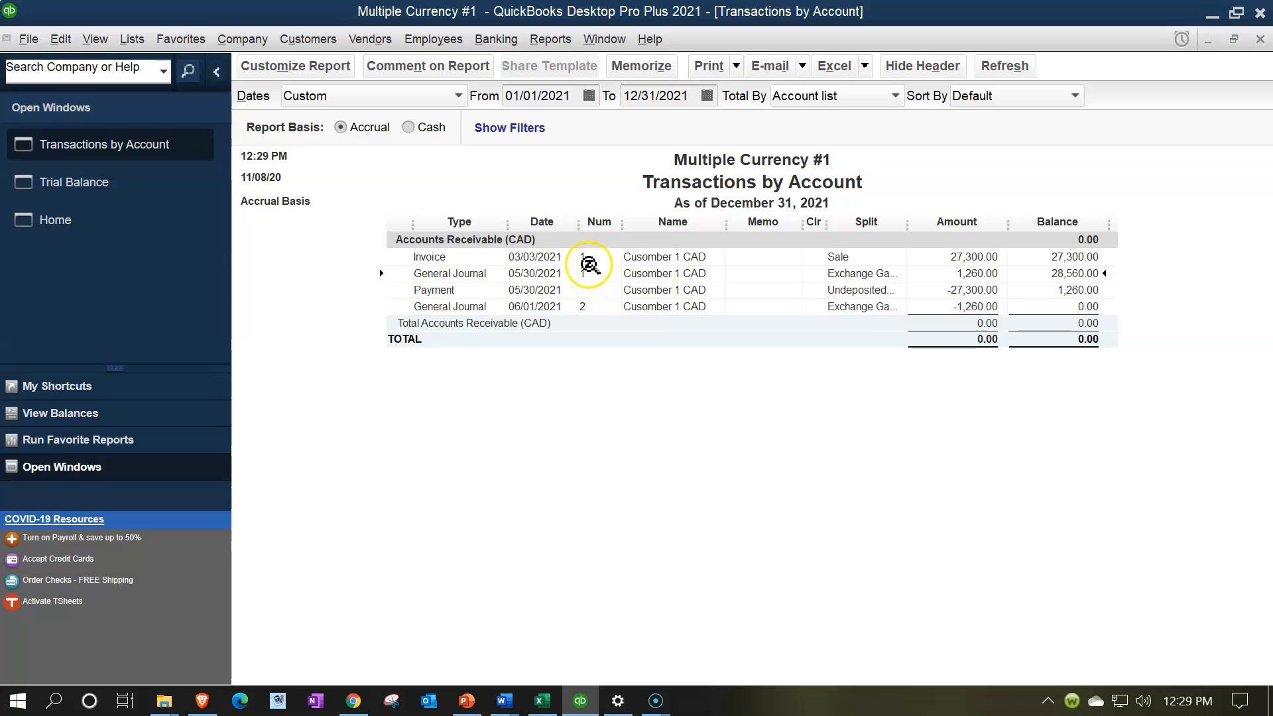
Step: Close the Accounts Receivable (CAD) transaction detail and set the Trial Balance end date to 05/30/2021
left_click(1260, 41)
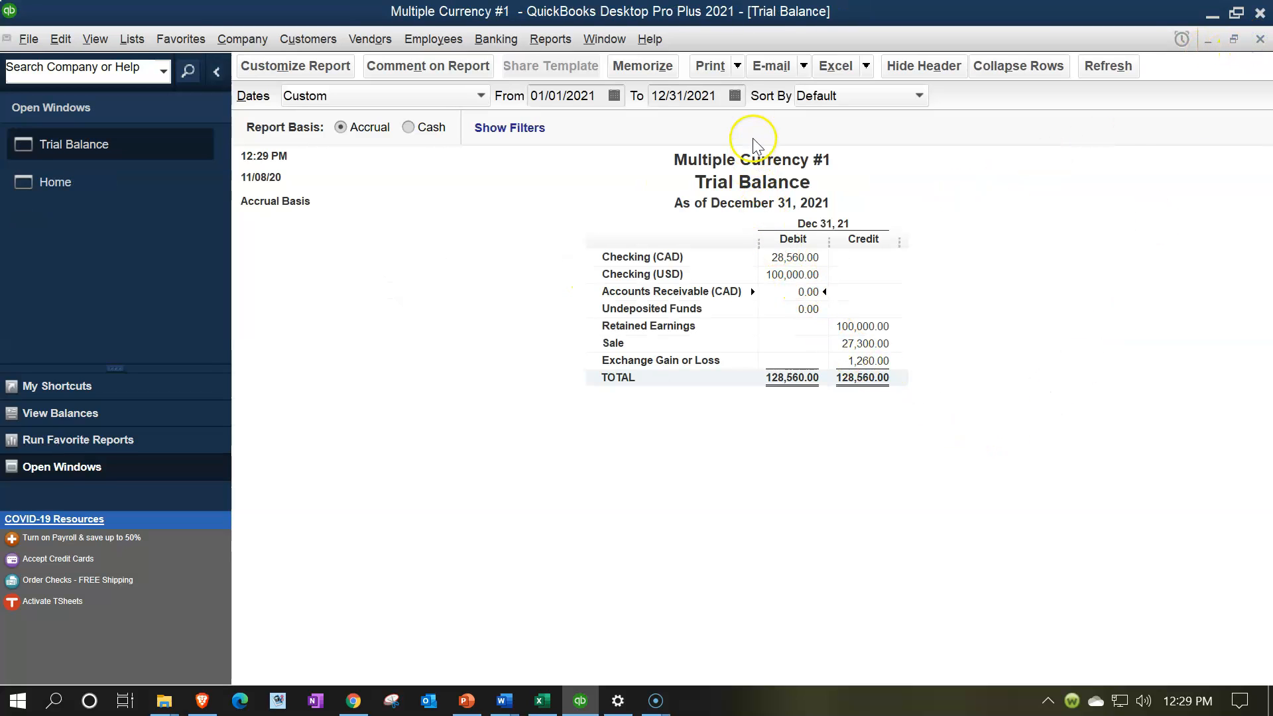
left_click_drag(718, 96, 633, 94)
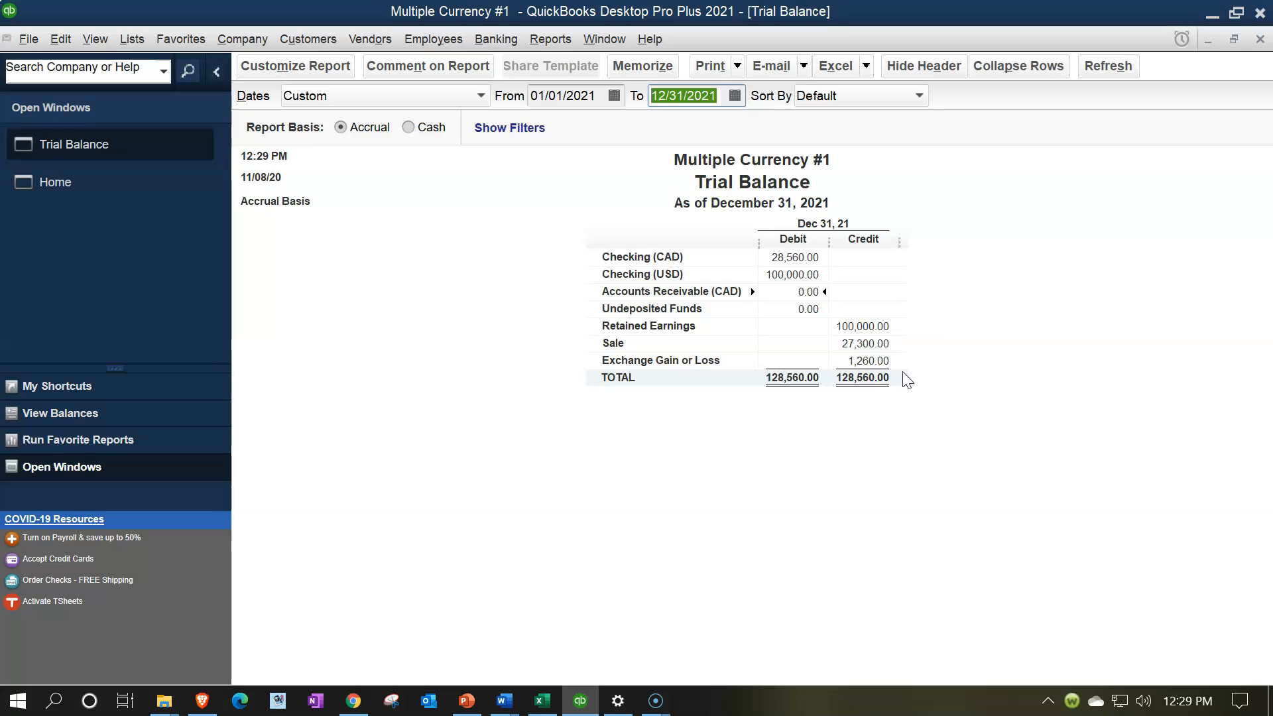
type("05")
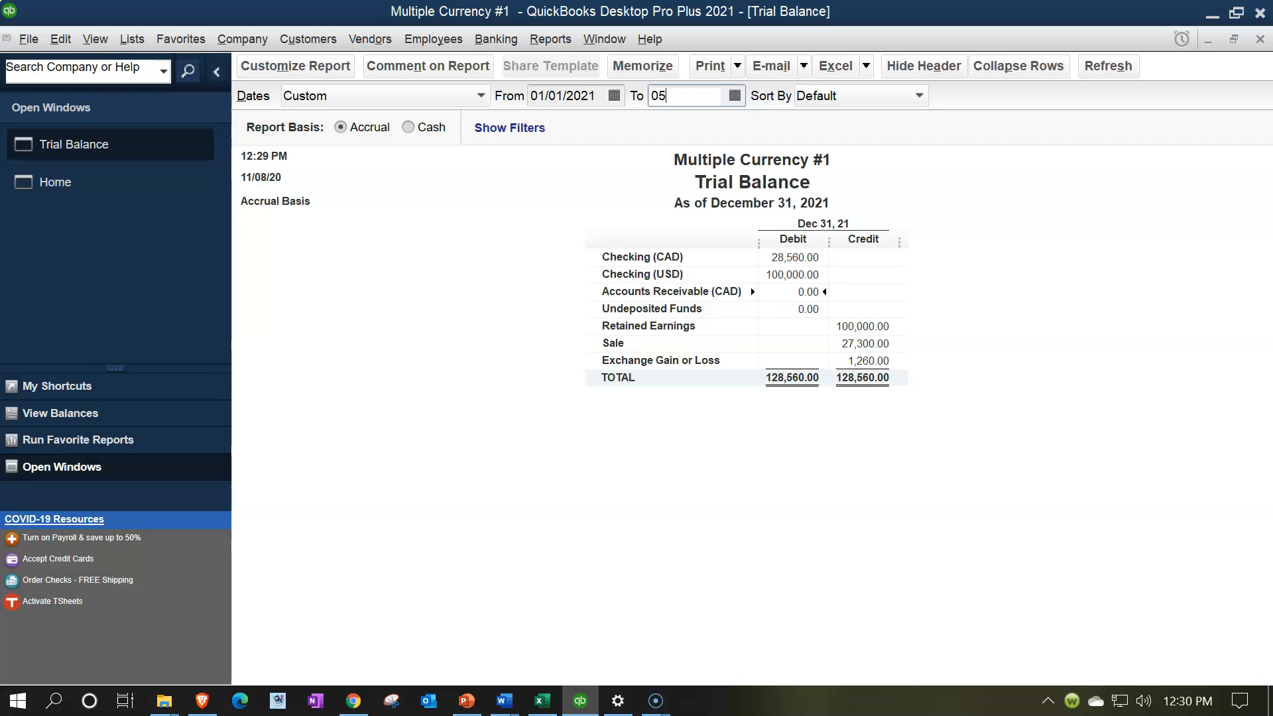
type("/30")
key("Tab")
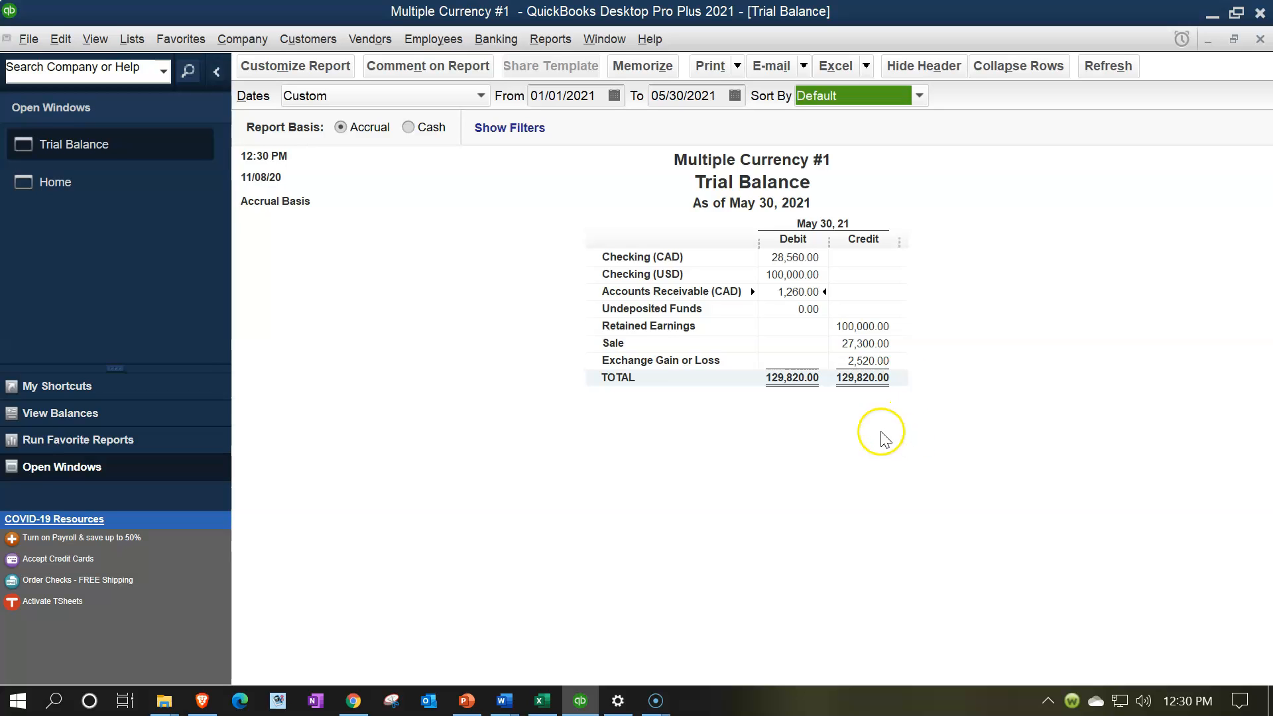
Step: Open the transaction detail behind Exchange Gain or Loss, examine its general journal and payment amounts, and close it
left_click(864, 364)
double_click(864, 364)
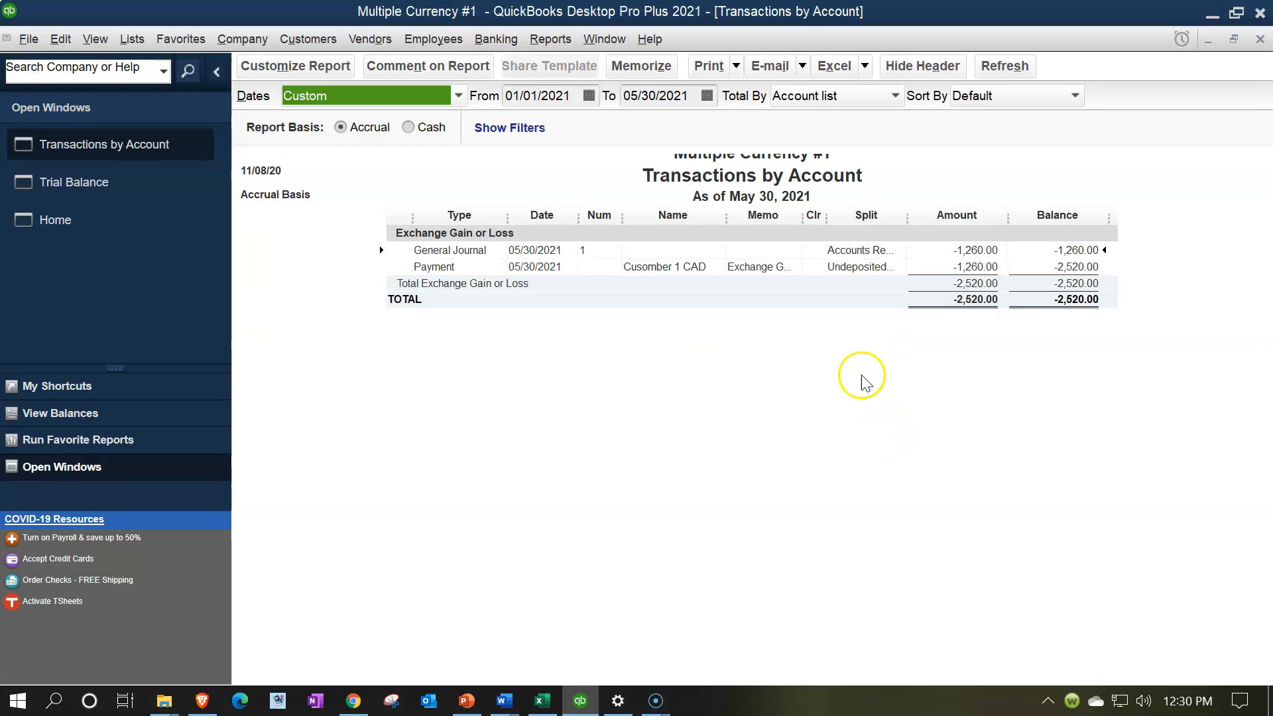
left_click(980, 256)
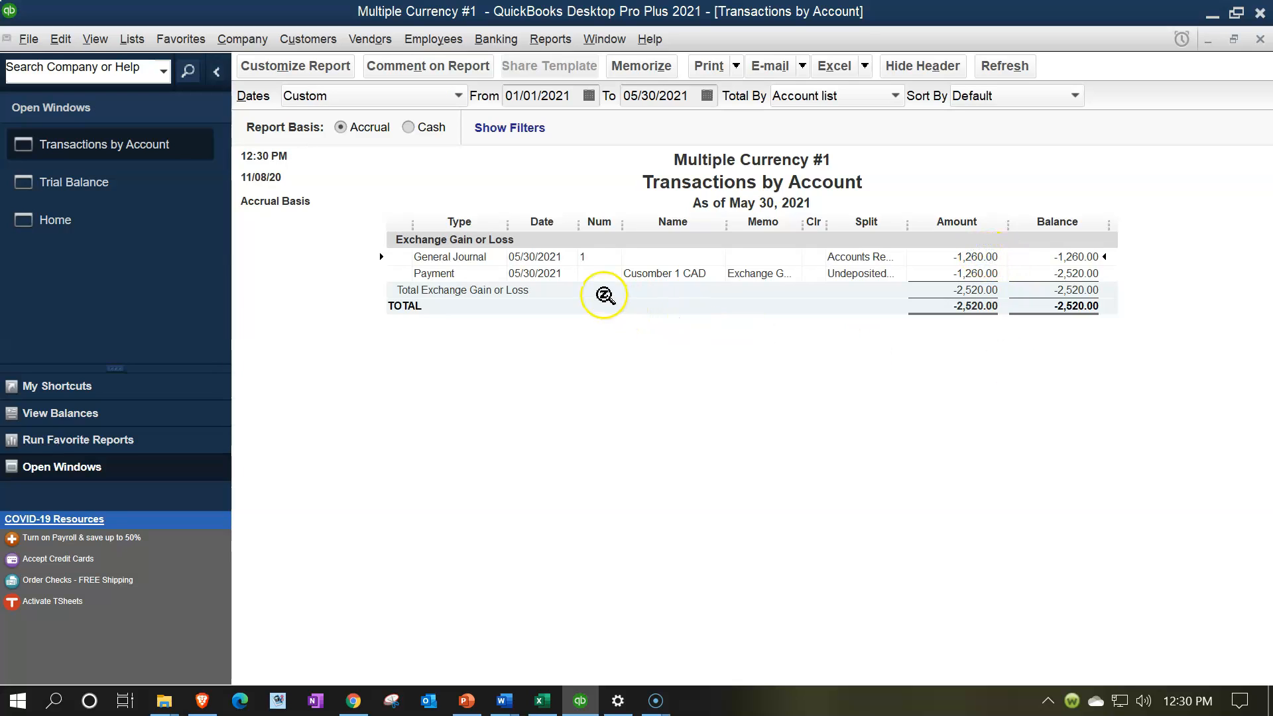
left_click(974, 273)
left_click(981, 259)
left_click(983, 272)
left_click(1260, 39)
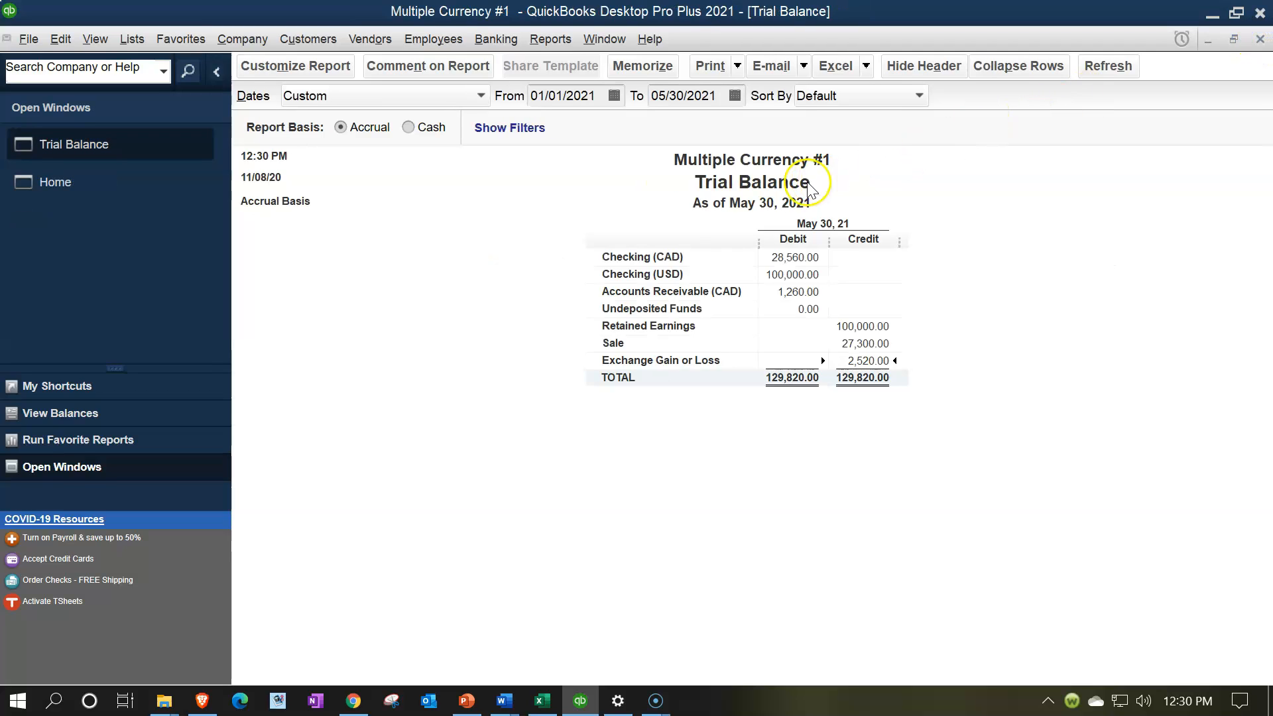
Step: Set the Trial Balance date range to 06/01/2021 through 06/30/2021 and open the transaction detail behind Exchange Gain or Loss
left_click(597, 97)
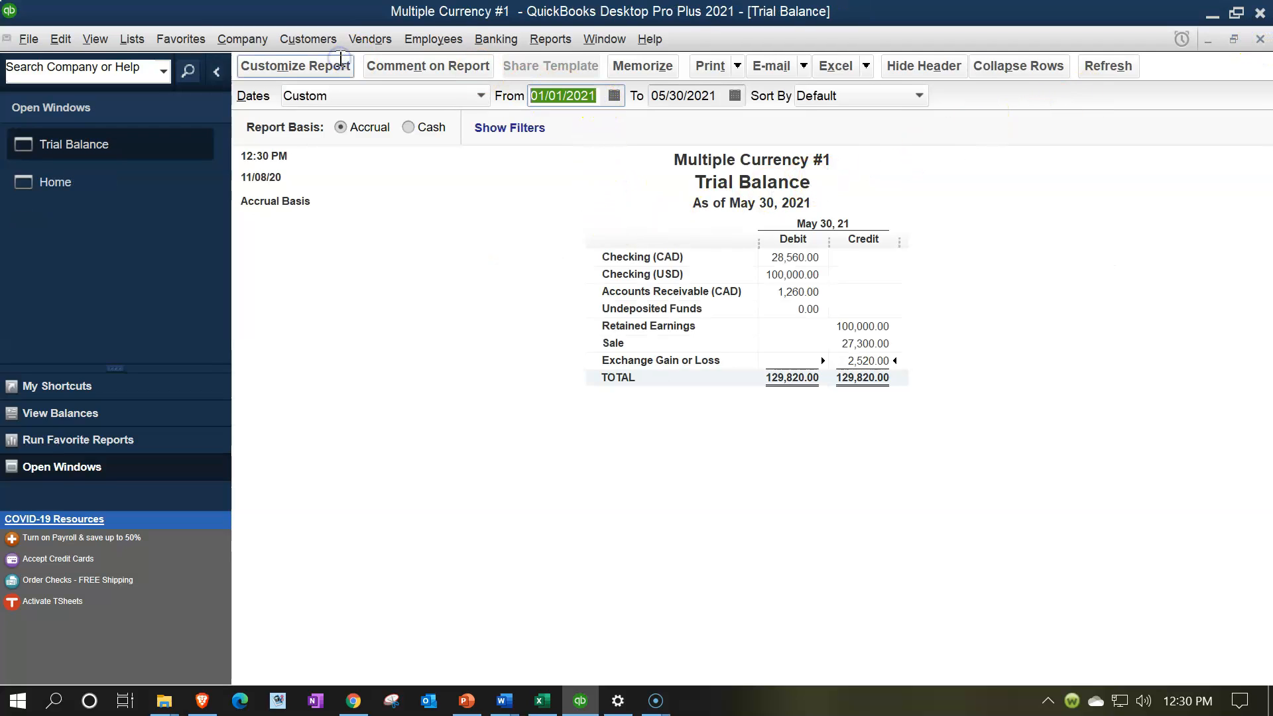
type("06/01")
key("Tab")
type("06/30")
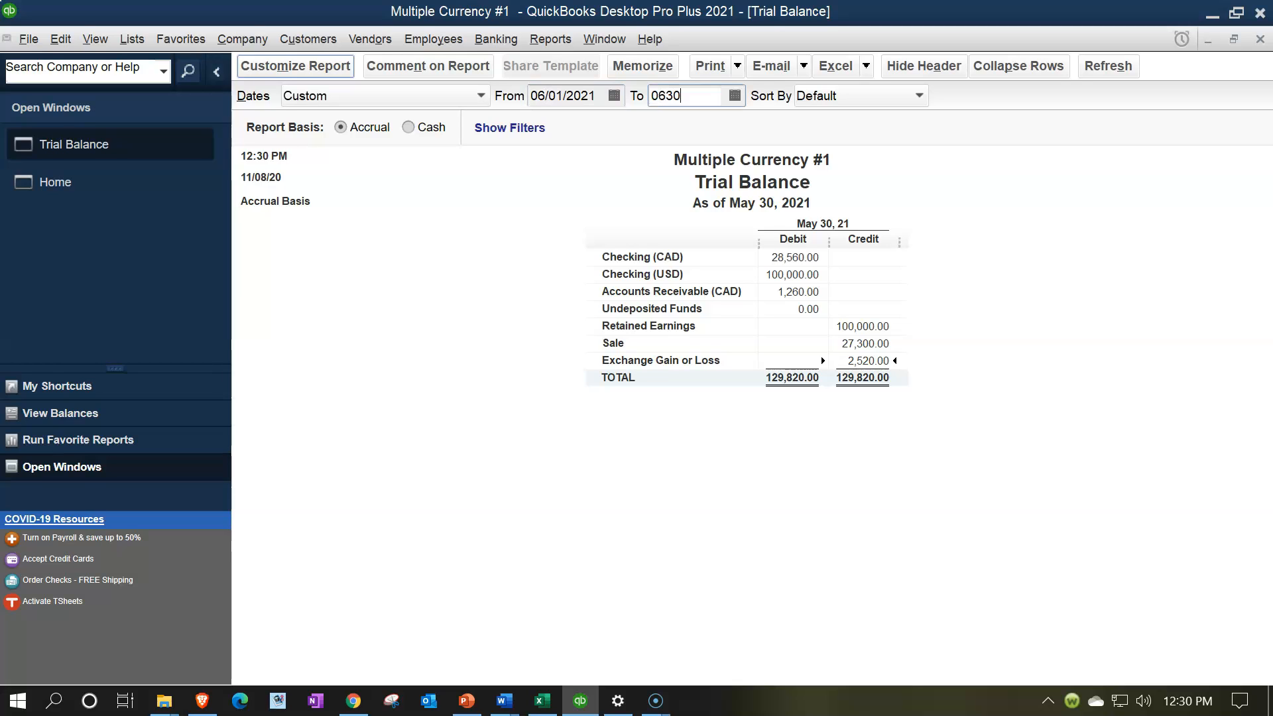
key("Tab")
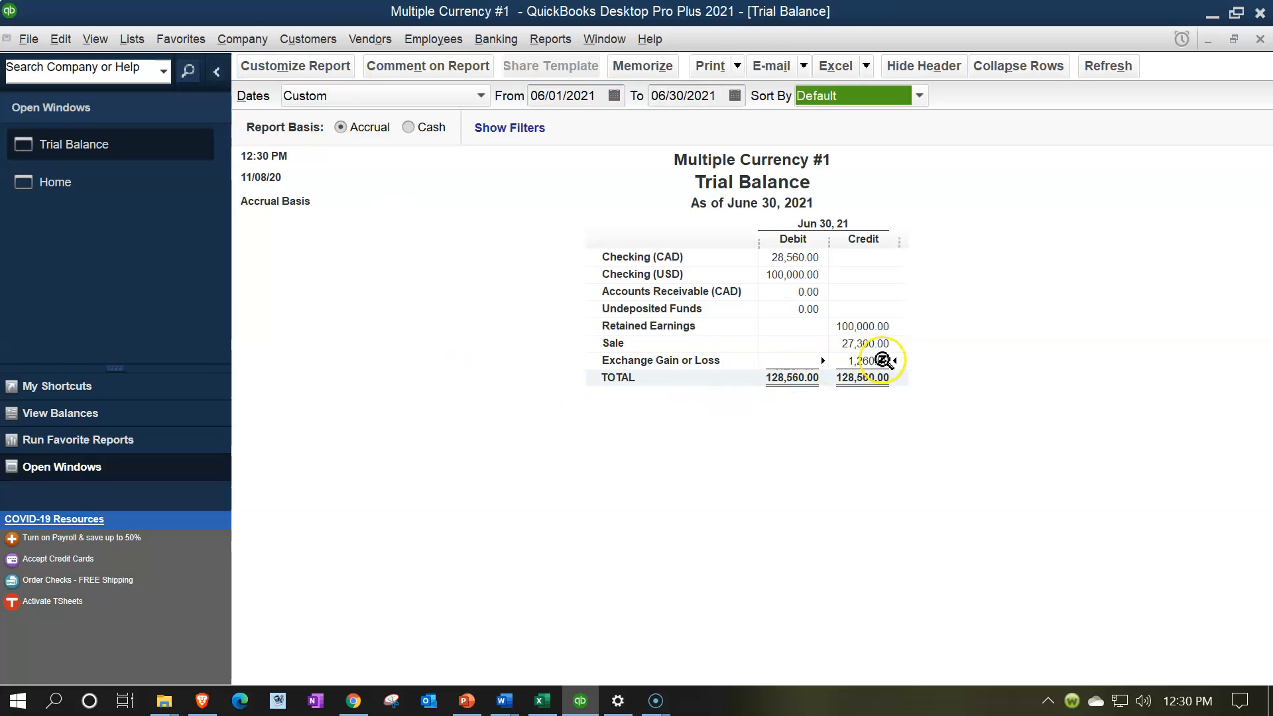
left_click(887, 360)
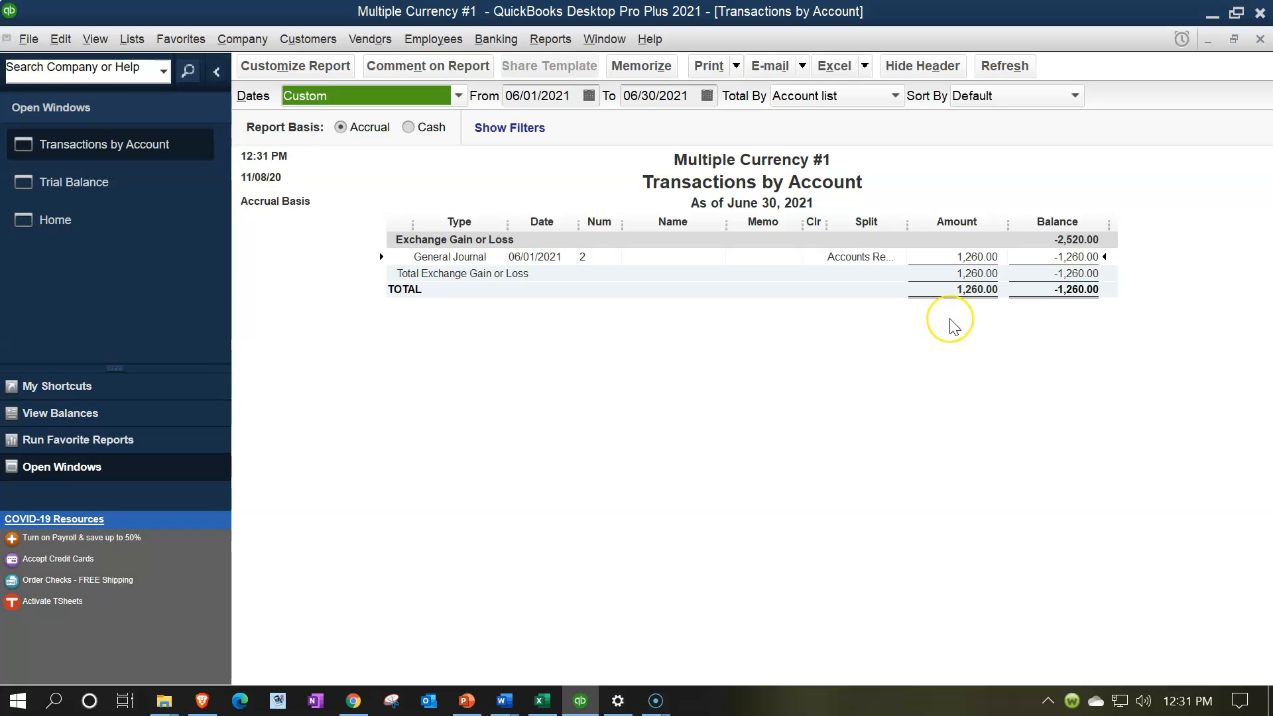
left_click(955, 301)
Step: Open the standard Profit & Loss report and set its date range to 01/01/2021 through 05/30/2021
left_click(559, 45)
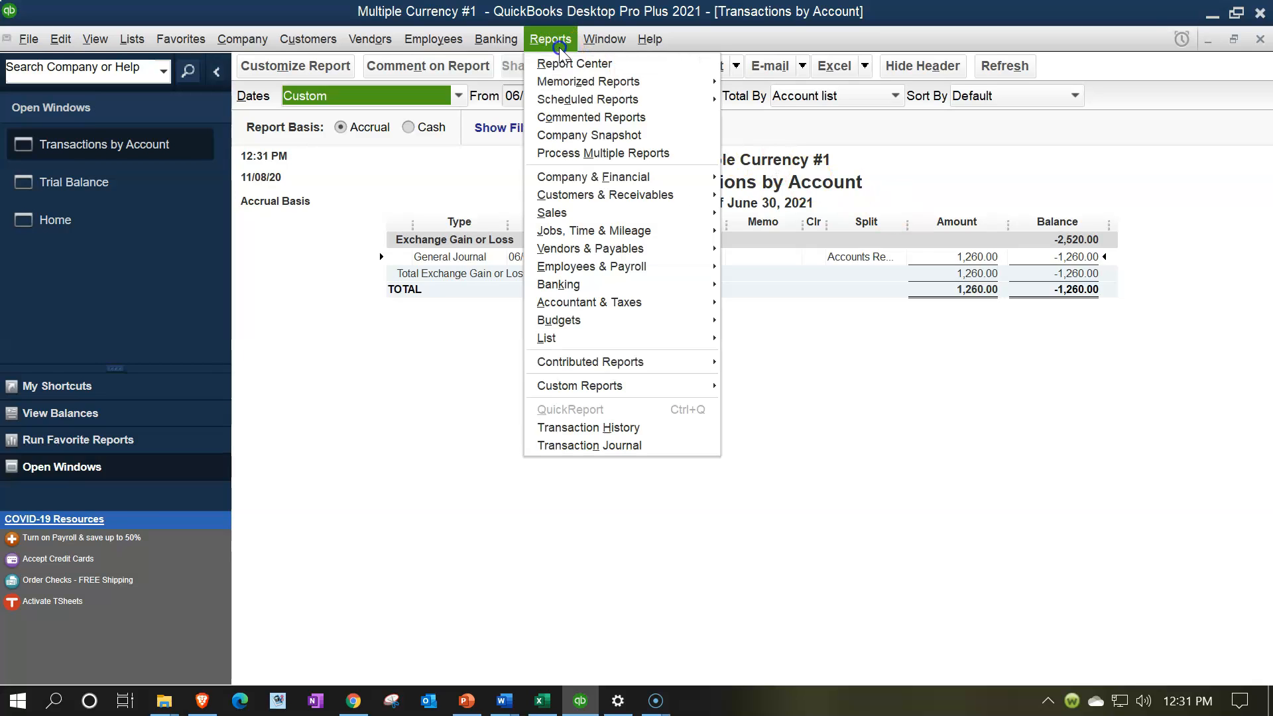
mouse_move(613, 191)
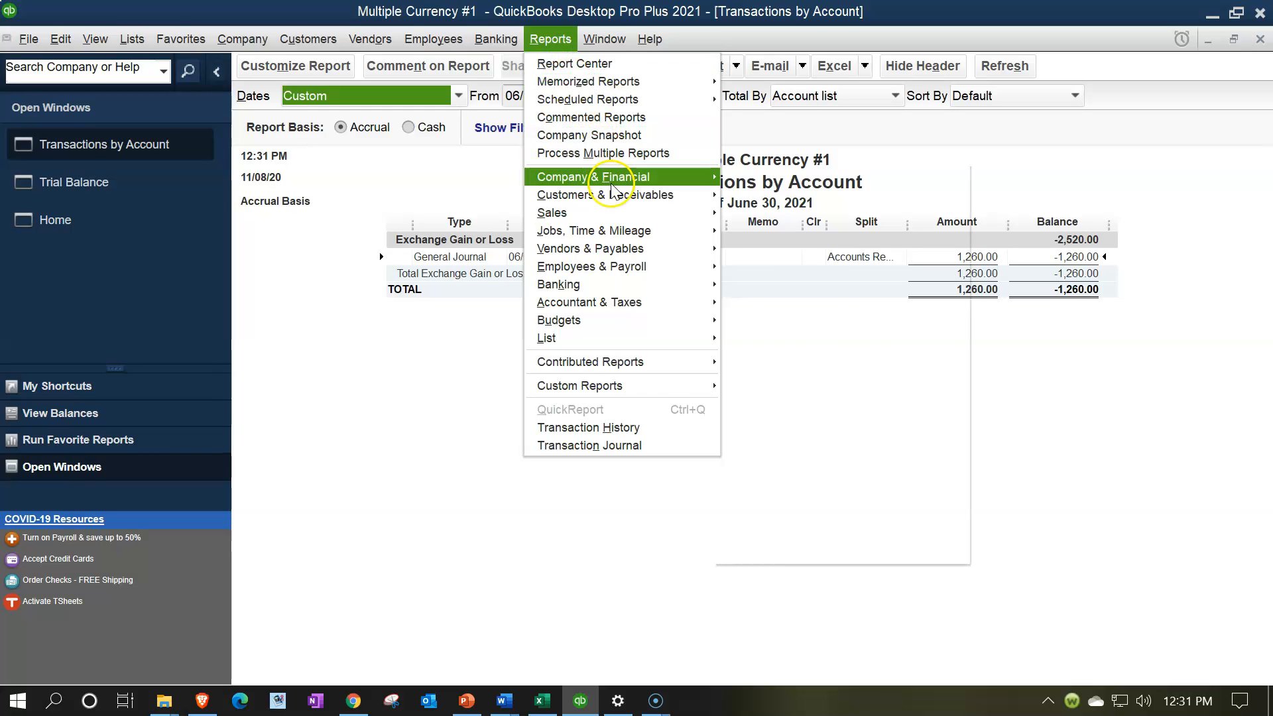
left_click(782, 178)
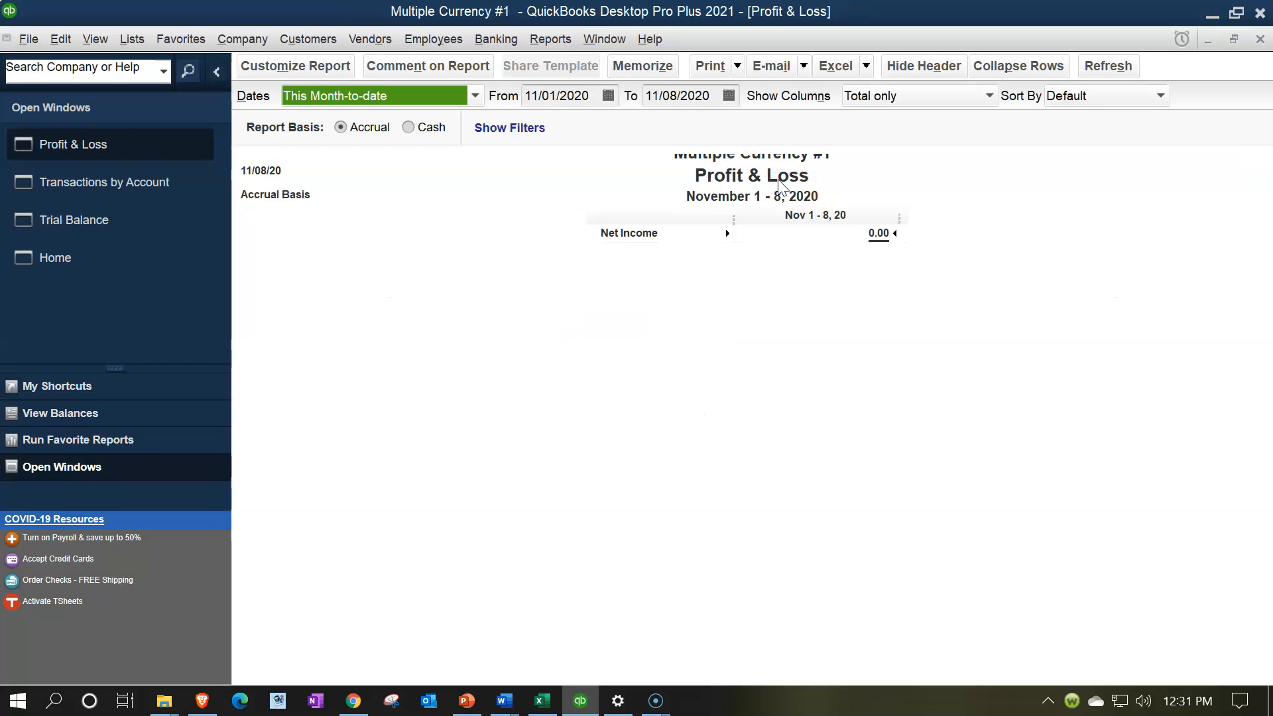
key("Tab")
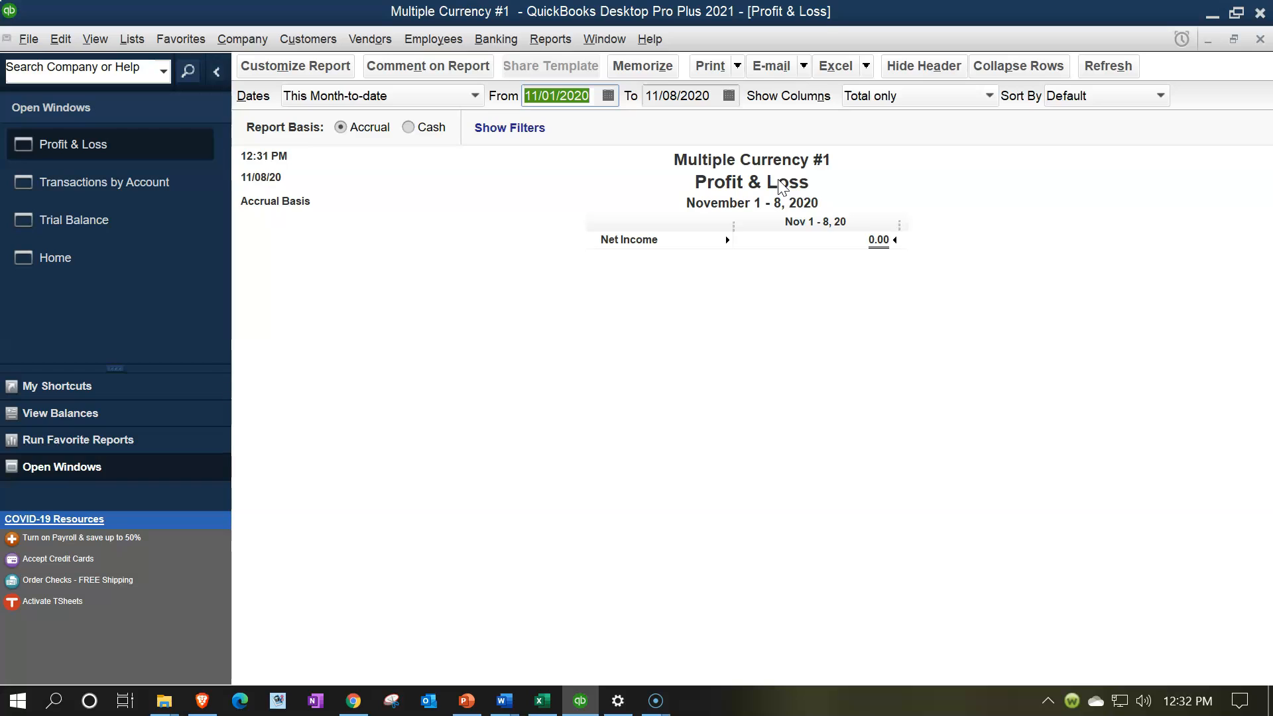
type("01/01/2021")
key("Tab")
type("05/30/")
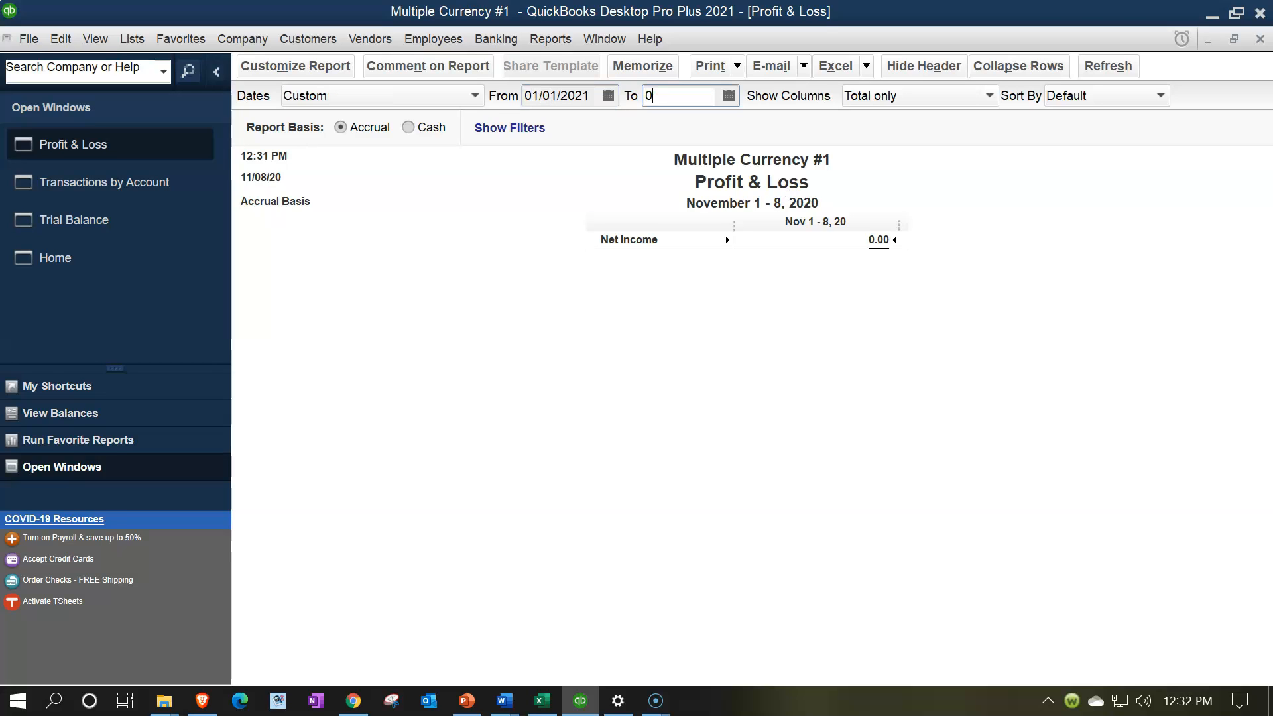
type("2021")
key("Tab")
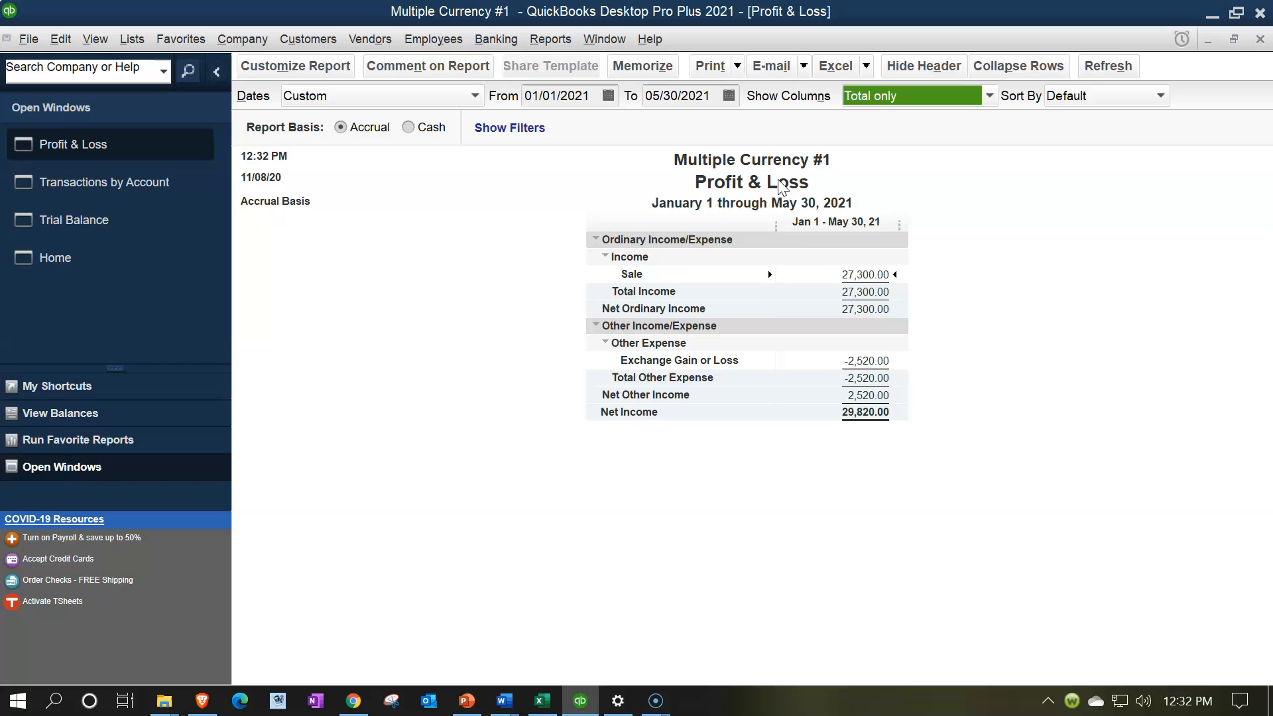
Step: Examine the general journal and payment amounts in the Profit & Loss detail for Exchange Gain or Loss, and close the detail
double_click(866, 361)
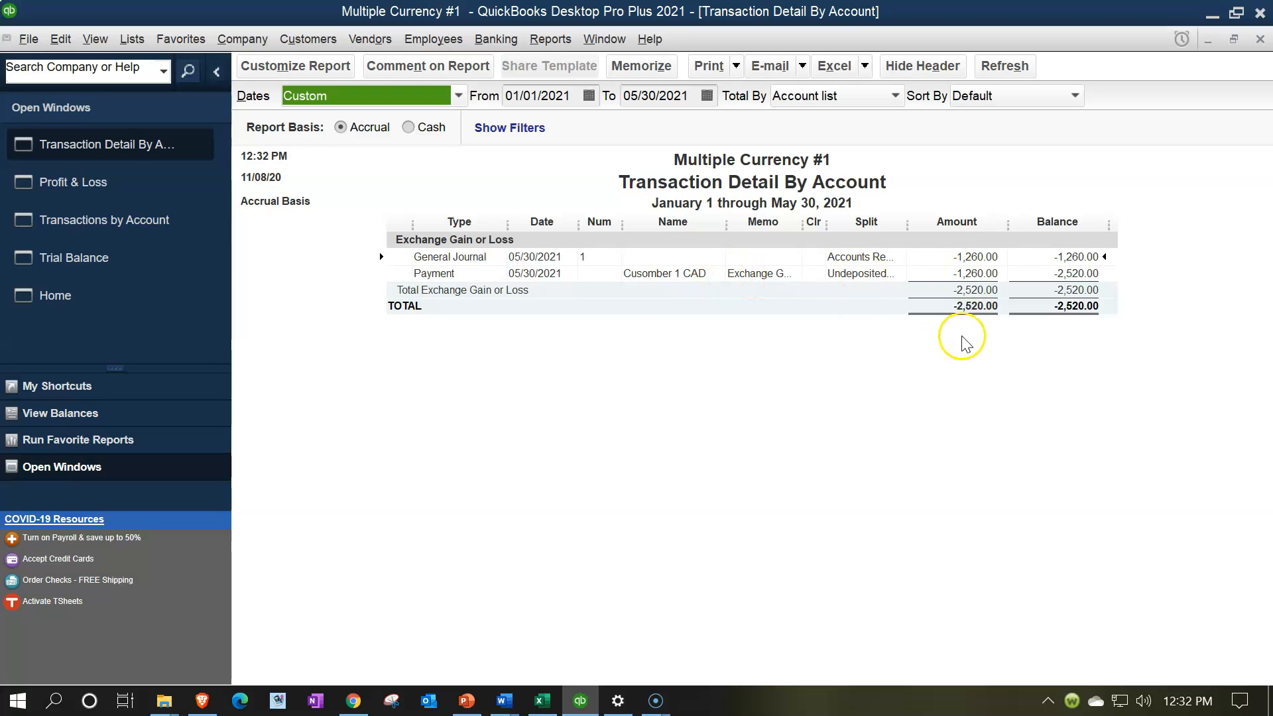
left_click(979, 272)
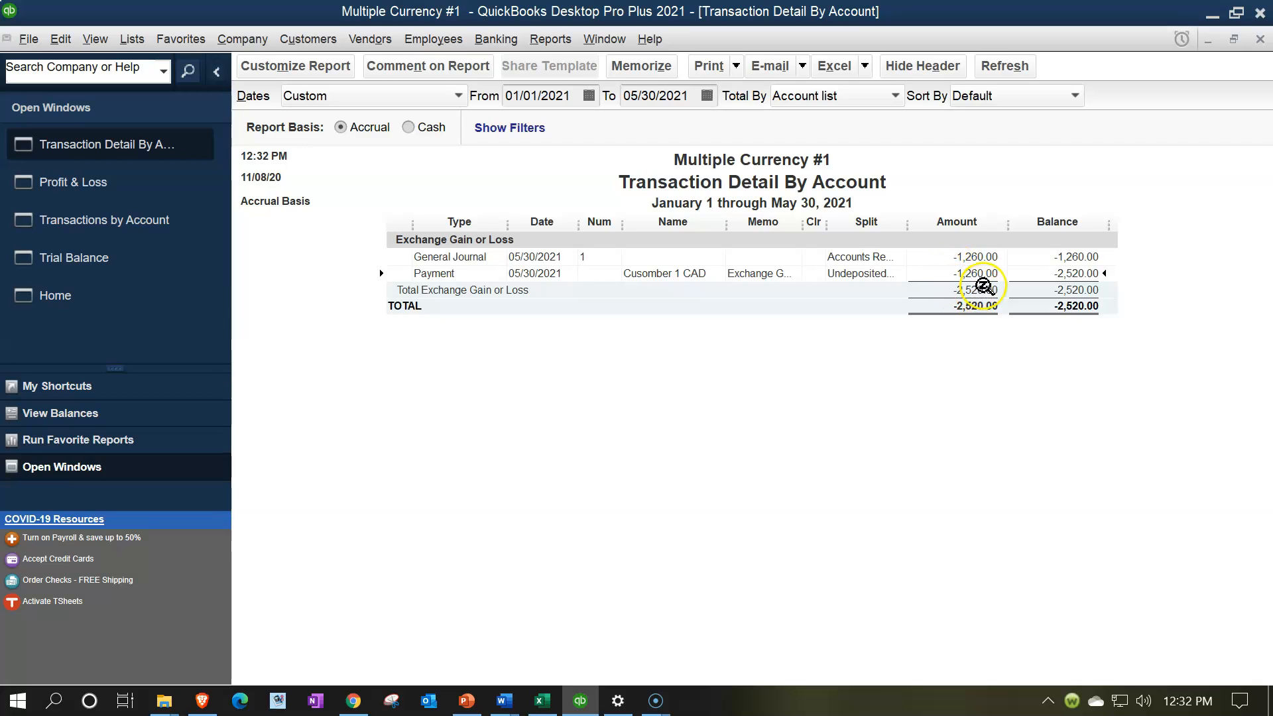
left_click(991, 259)
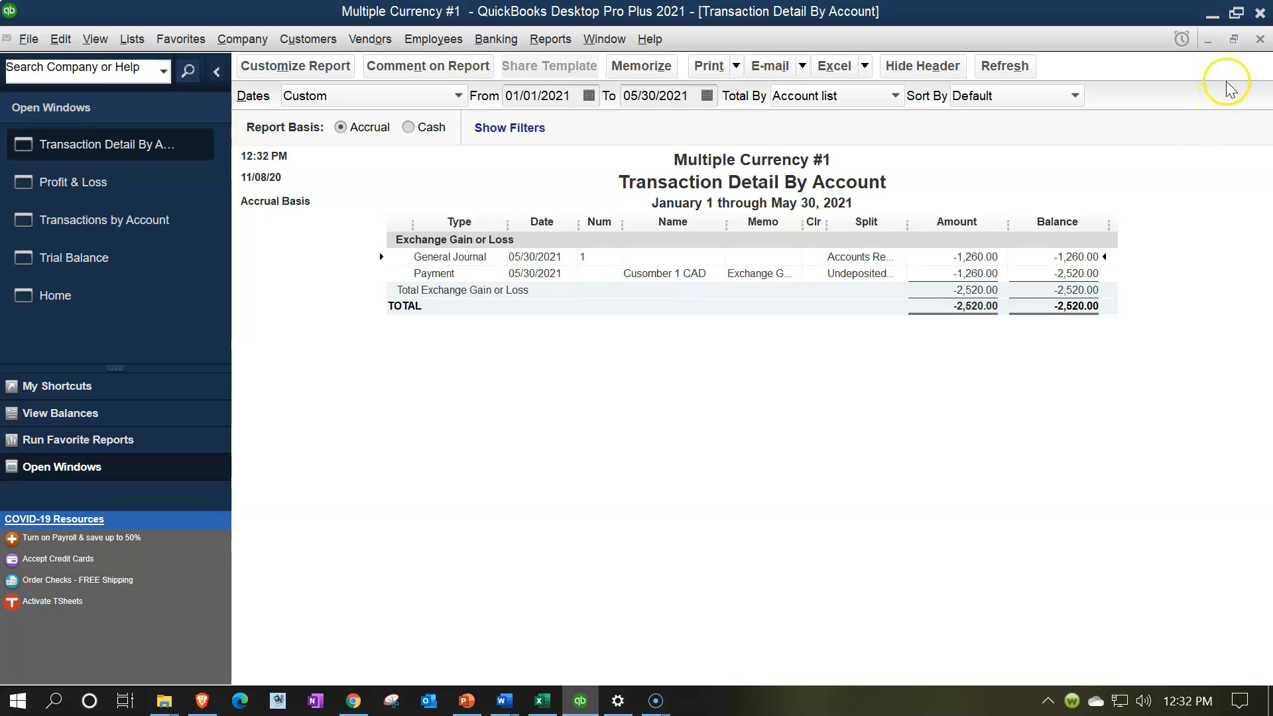
left_click(1259, 40)
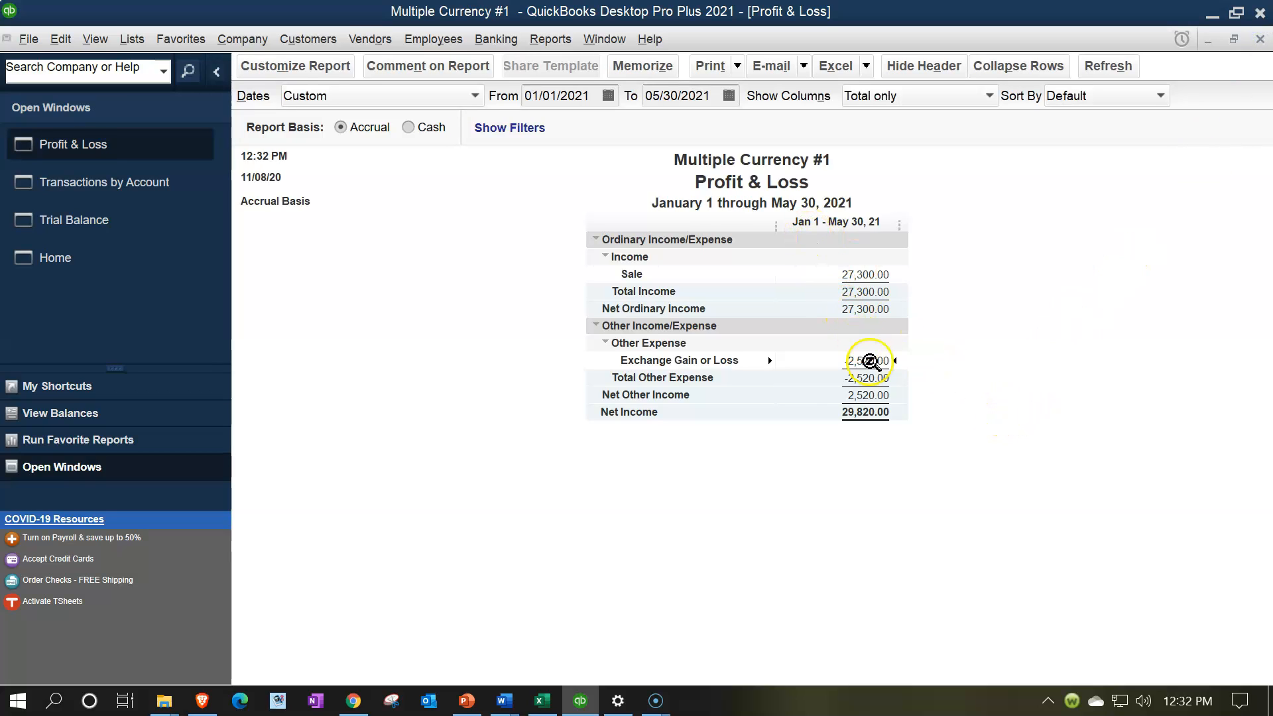
double_click(871, 367)
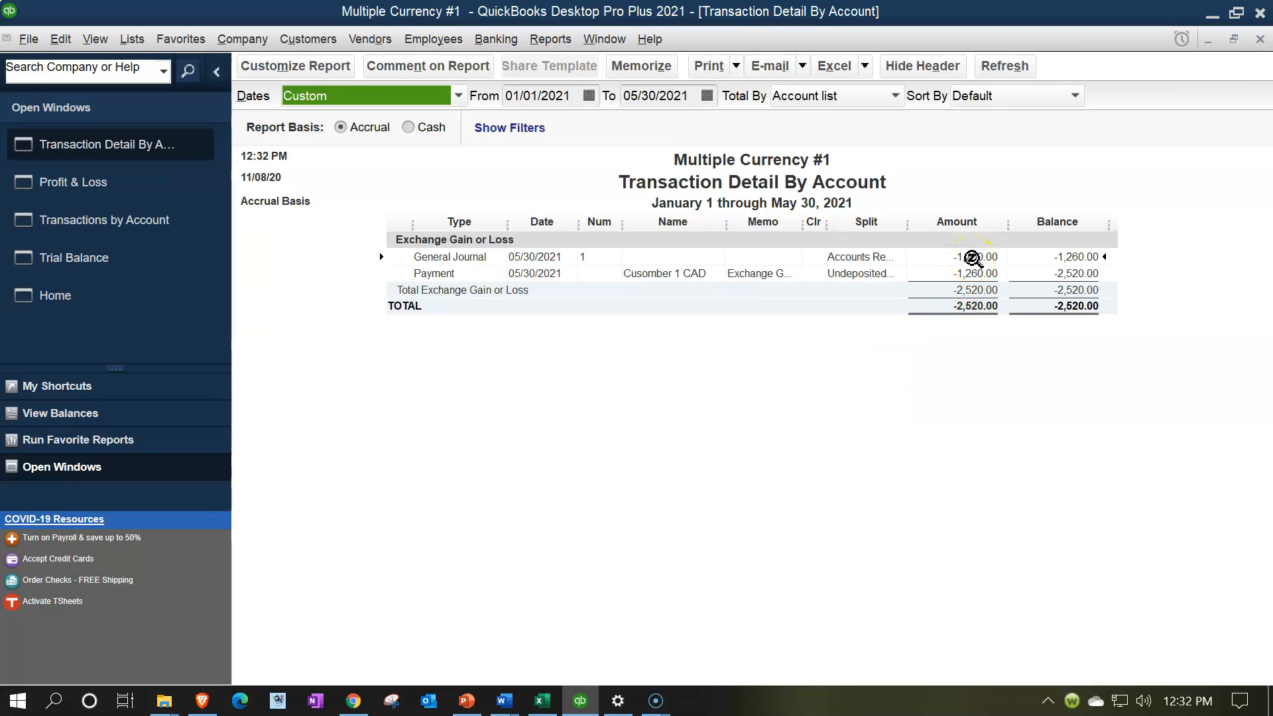
left_click(972, 271)
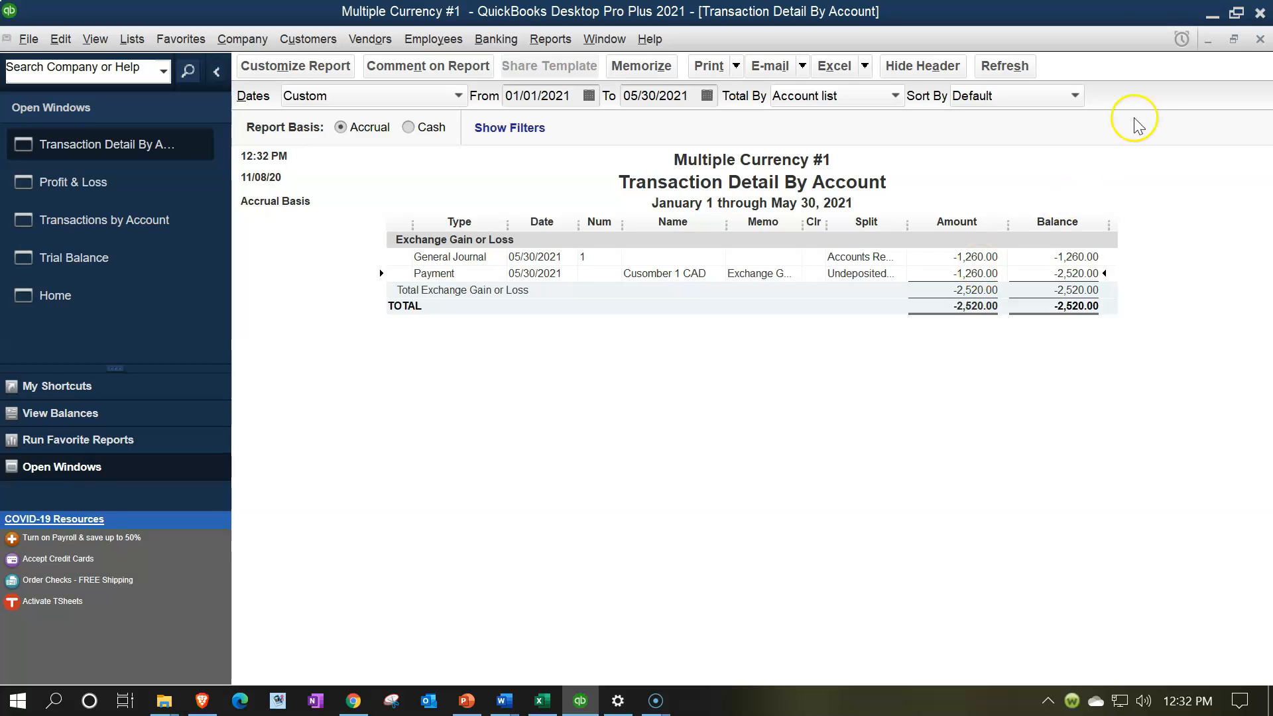
left_click(1260, 39)
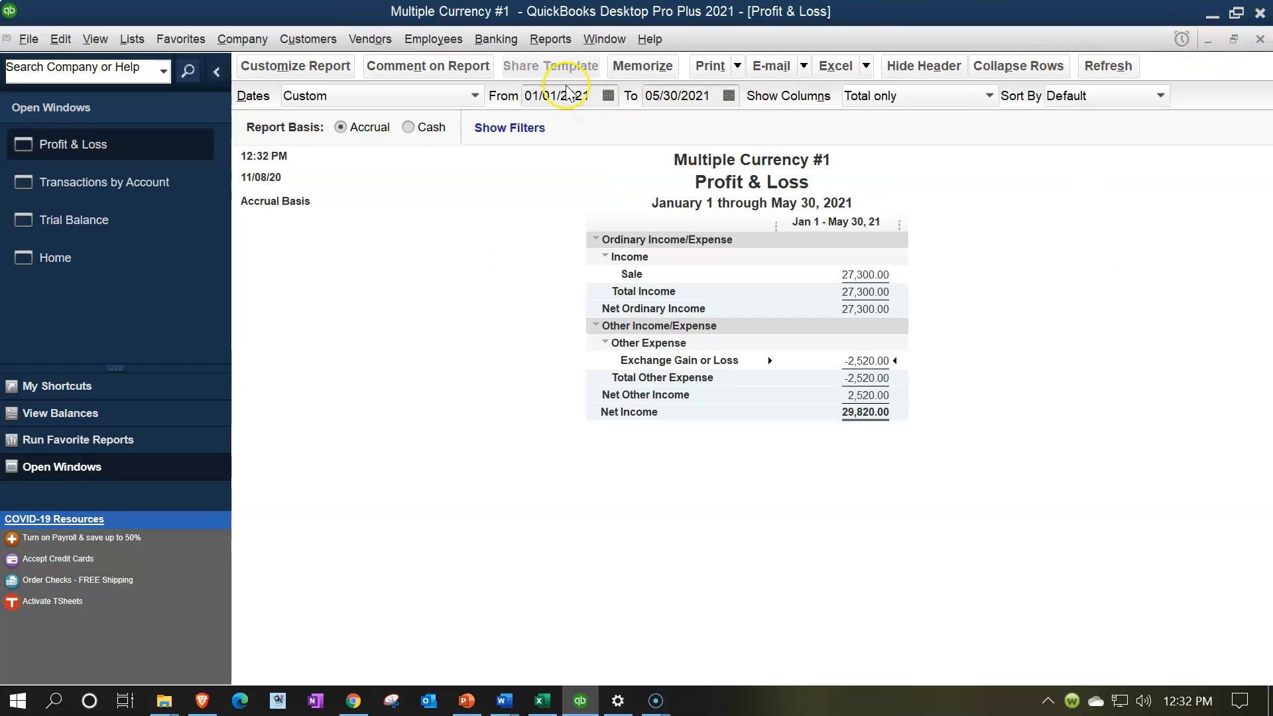
Step: Enter 06/01/2021 and 06/30/2020 as the Profit & Loss start and end dates, and view and close the Exchange Gain or Loss detail
left_click_drag(595, 98, 279, 100)
type("0")
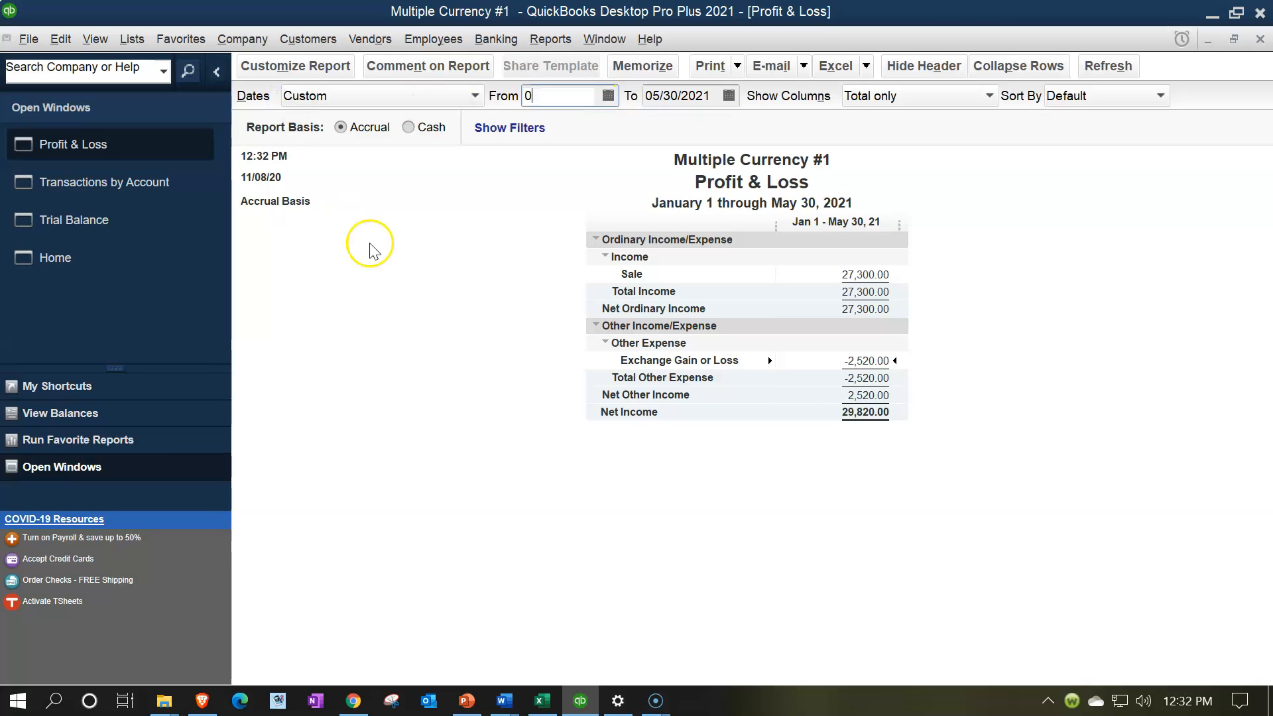
type("6/01/2")
key("Tab")
type("0631")
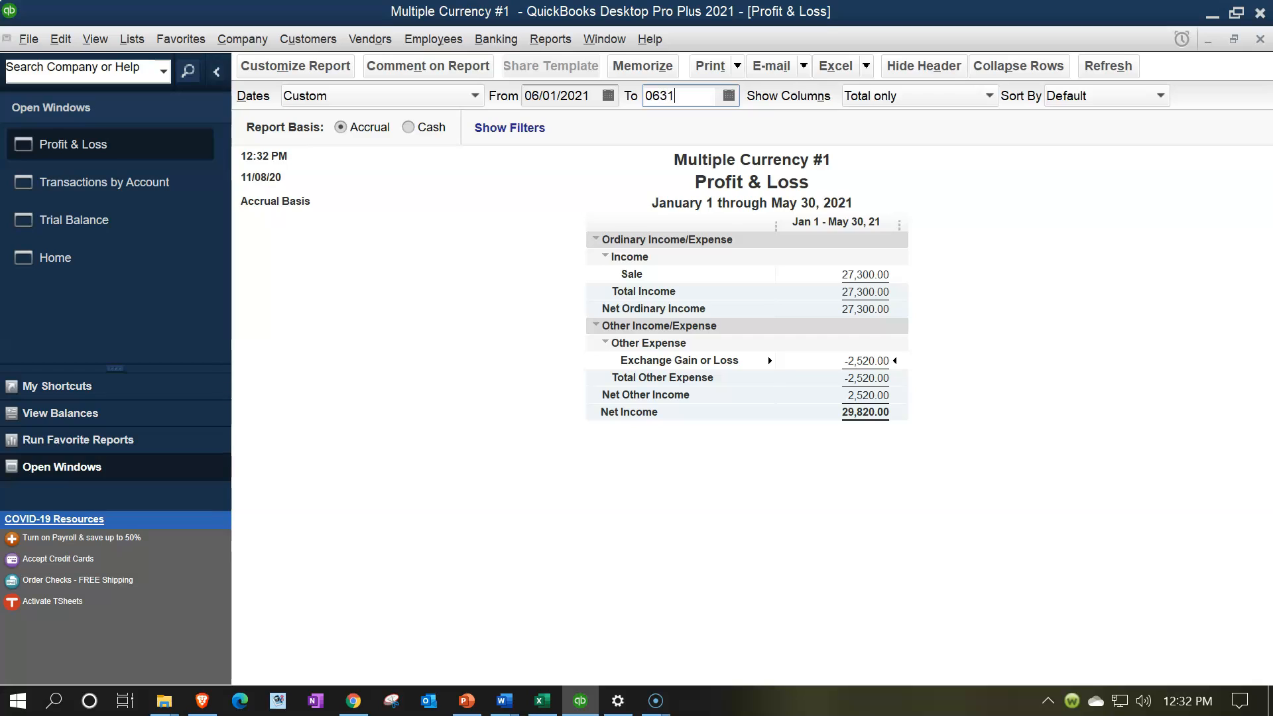
key("BackSpace")
type("020")
key("Tab")
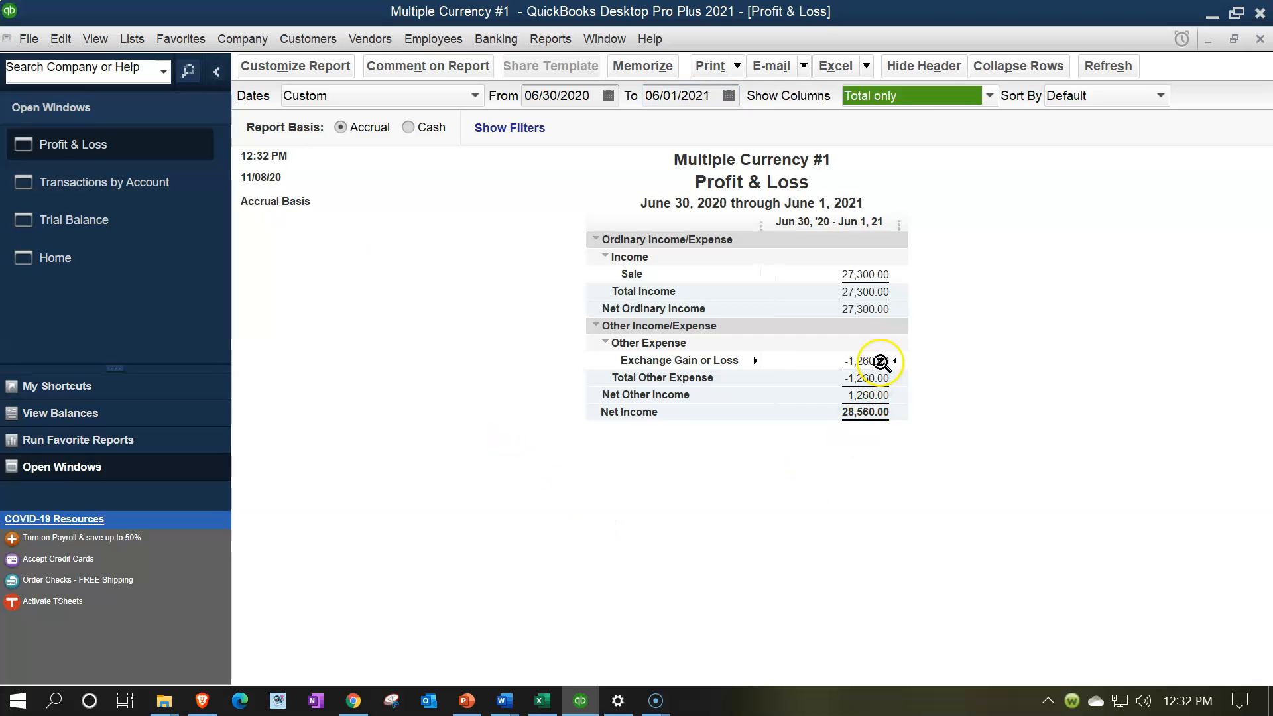
double_click(880, 360)
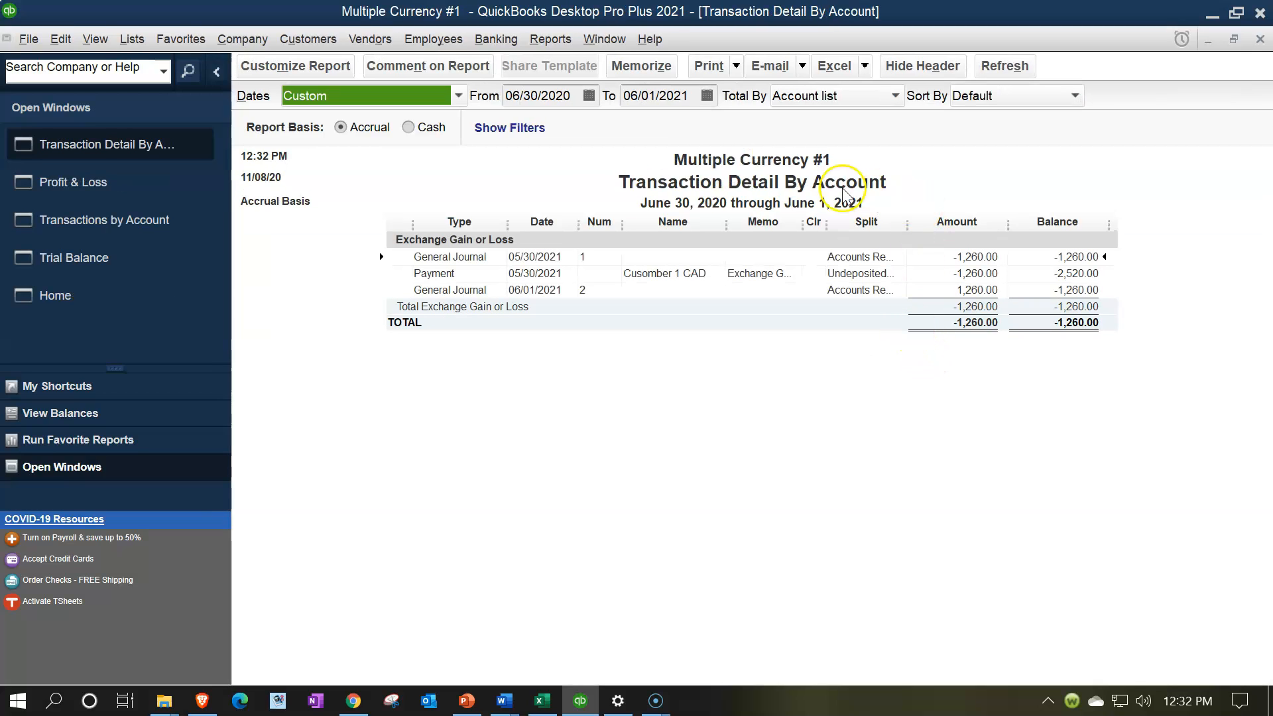
left_click(1261, 39)
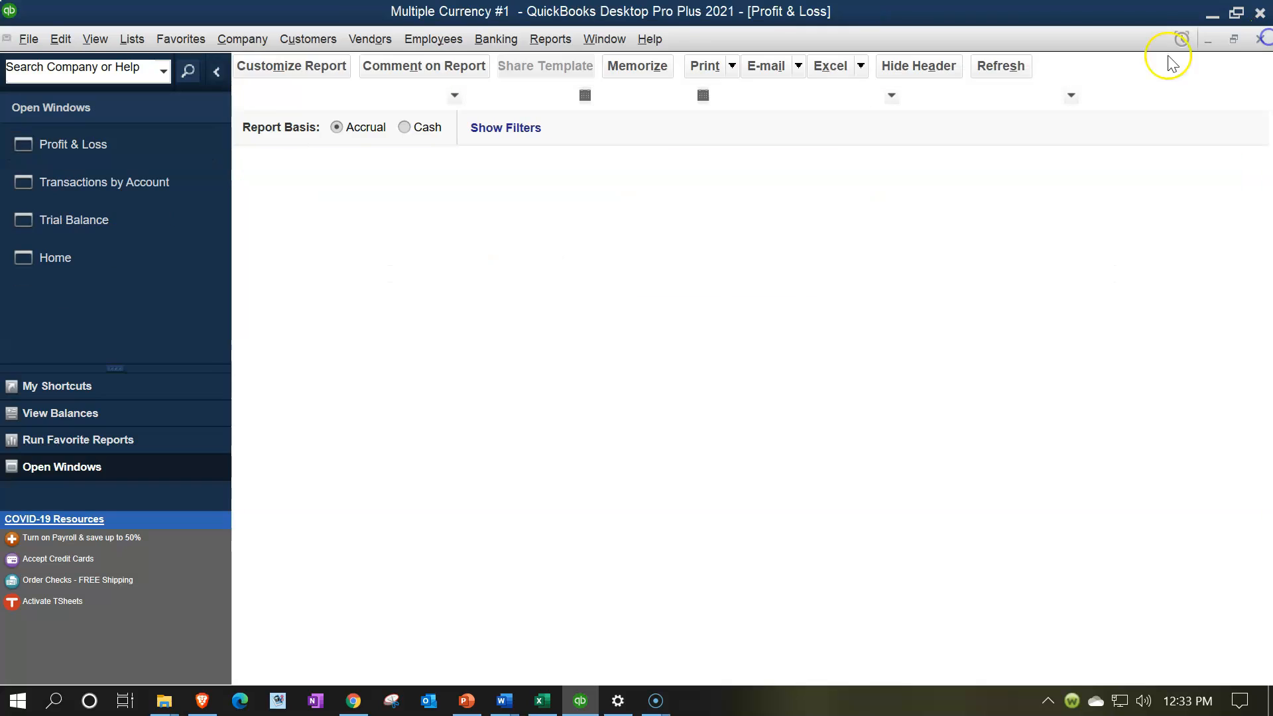
Step: Correct the Profit & Loss range to 06/01/2021 through 06/30/2021, and review and close the Exchange Gain or Loss detail
left_click(592, 96)
key("BackSpace")
type("1")
left_click(762, 448)
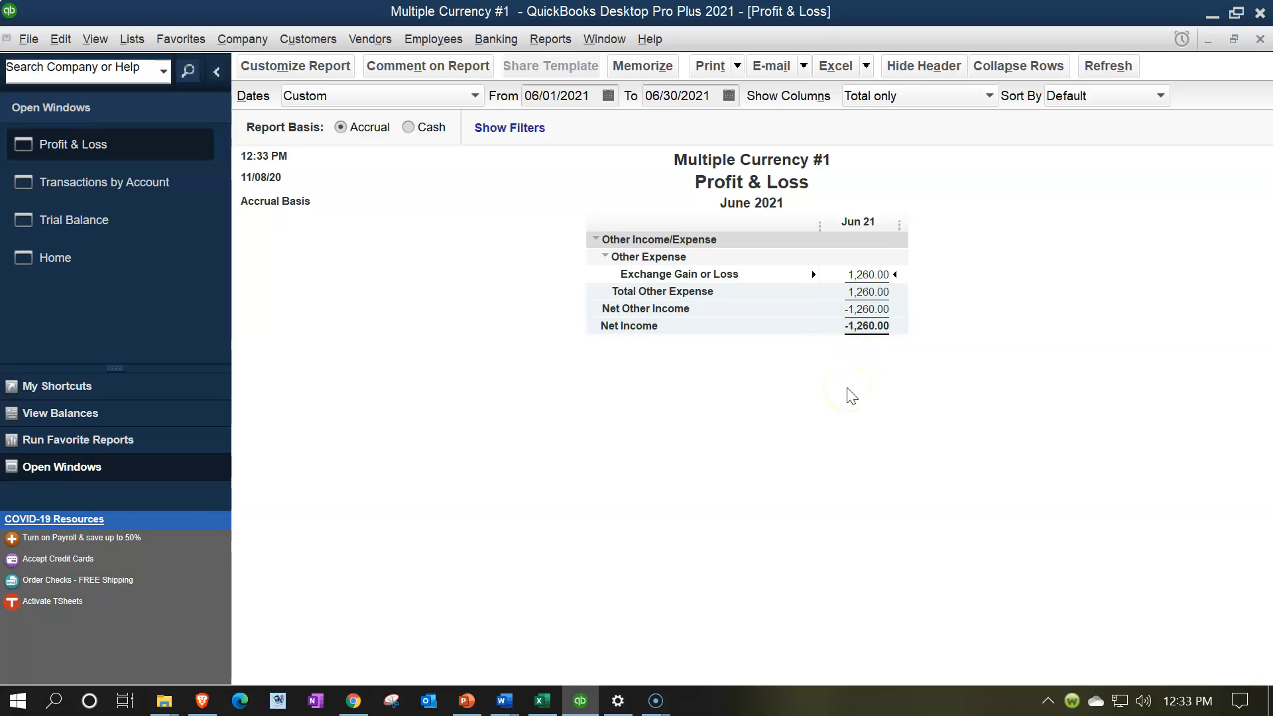
double_click(875, 270)
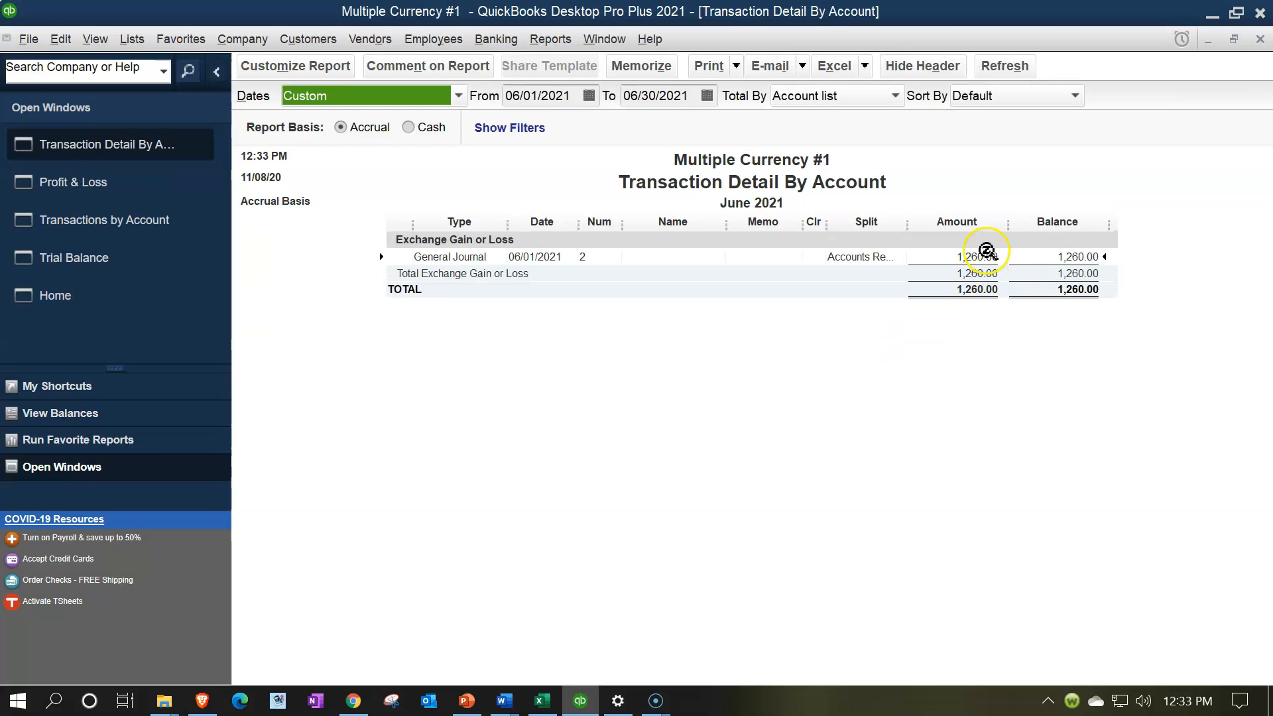
left_click(1262, 40)
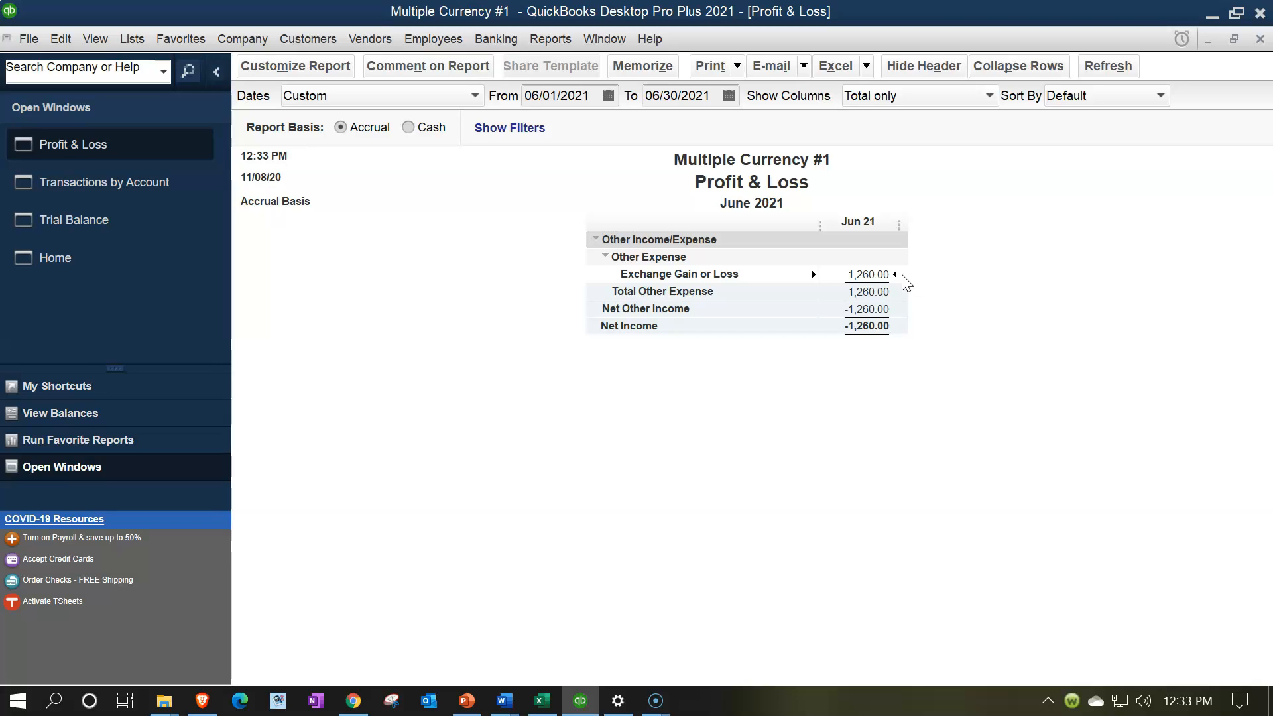
Step: Return to the Trial Balance, view the June transactions behind Accounts Receivable (CAD), and close that detail
left_click(101, 227)
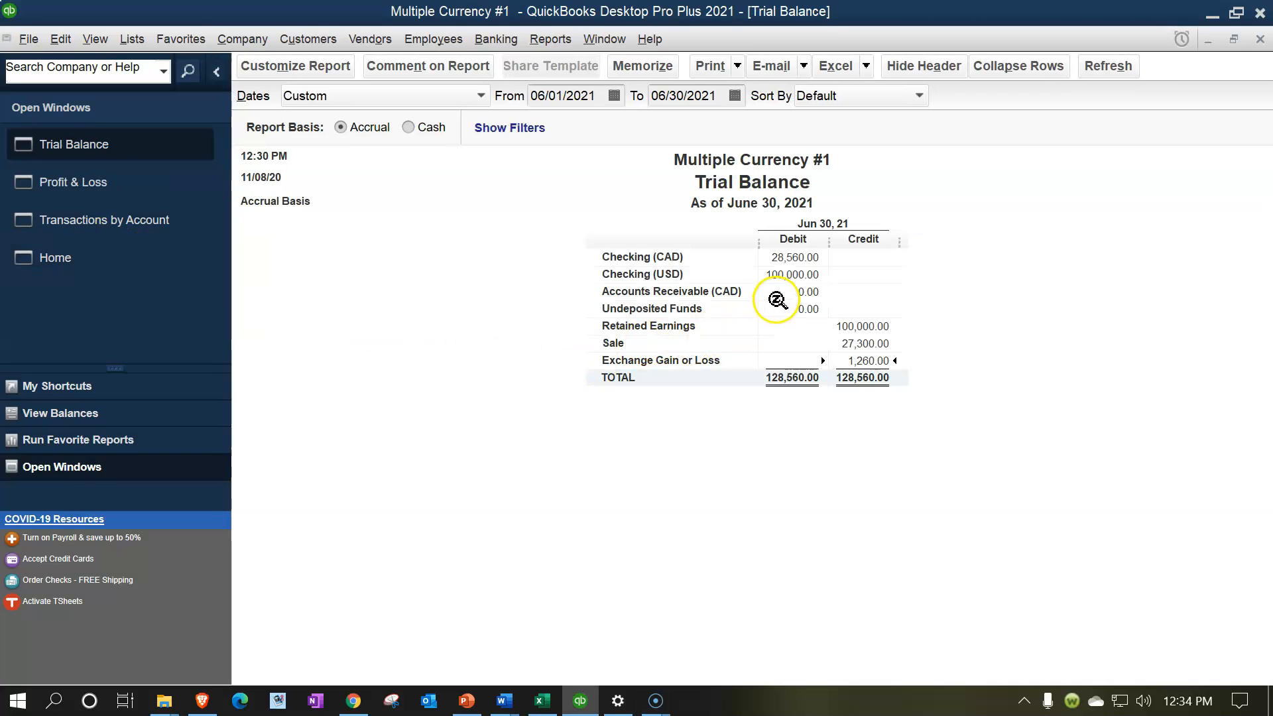
double_click(785, 297)
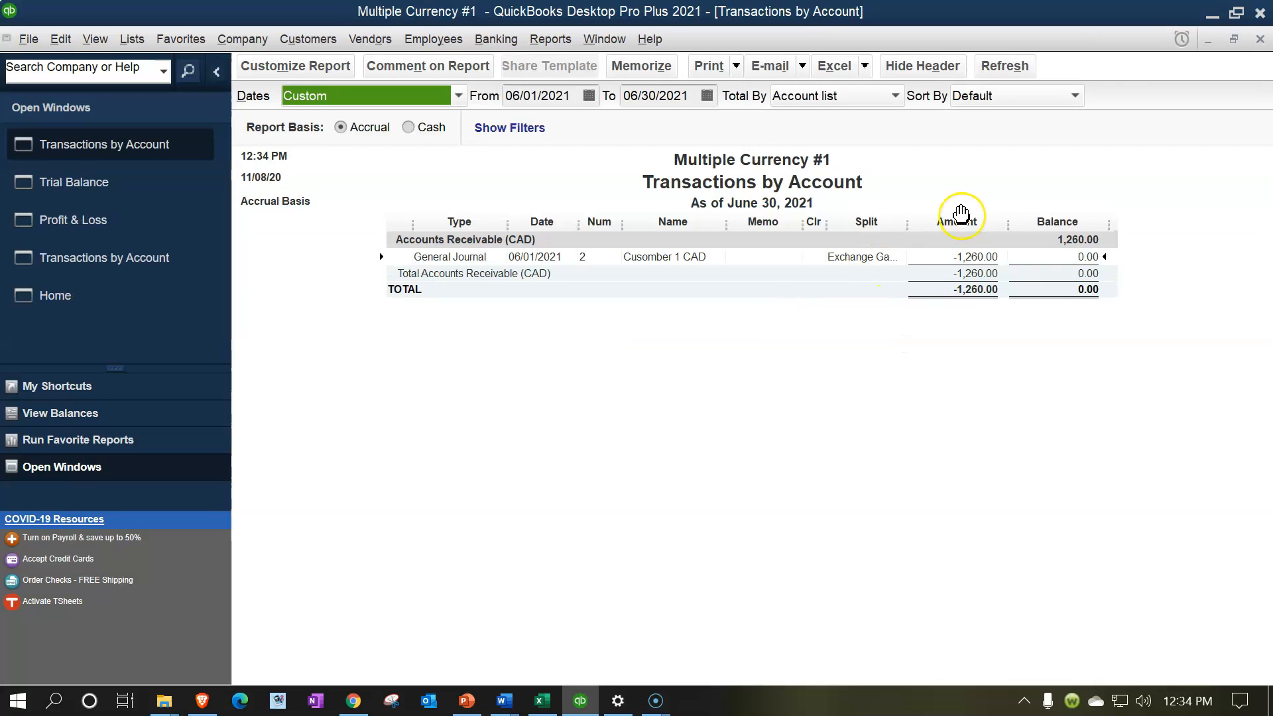
left_click(1257, 39)
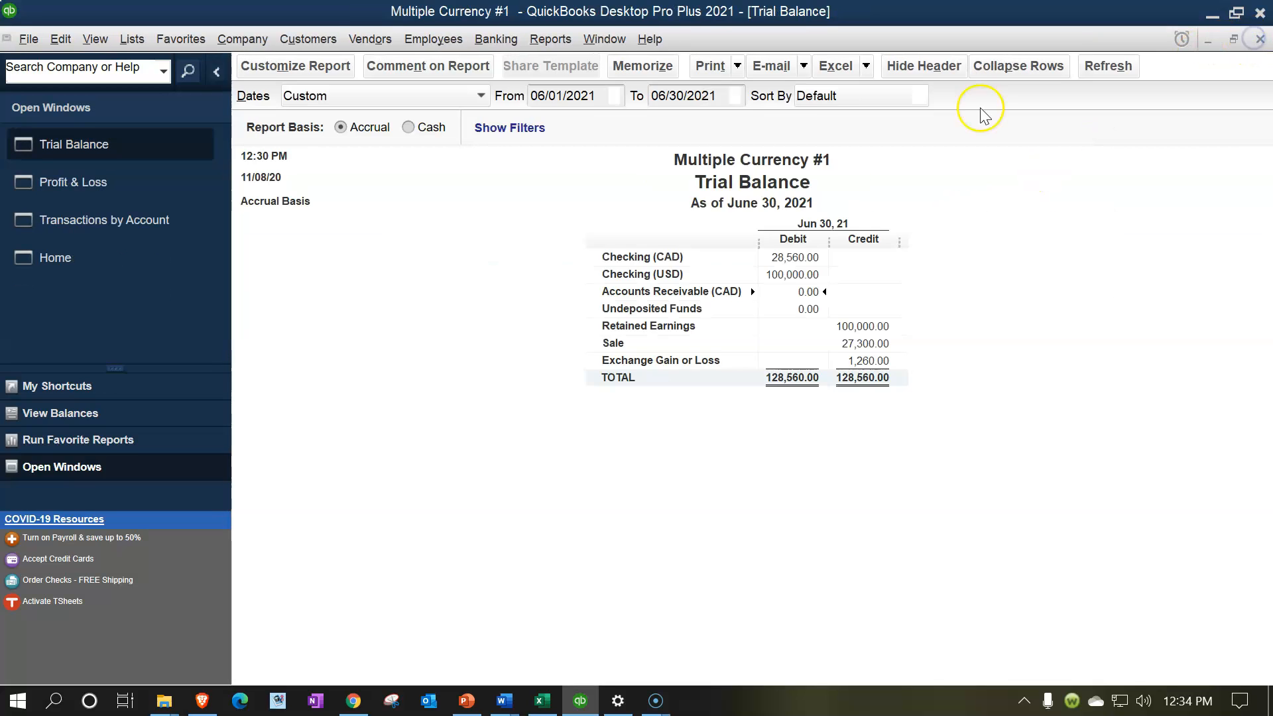
Step: Set the Trial Balance date range to 01/01/2021 through 12/31/2021
type("01/01/2021")
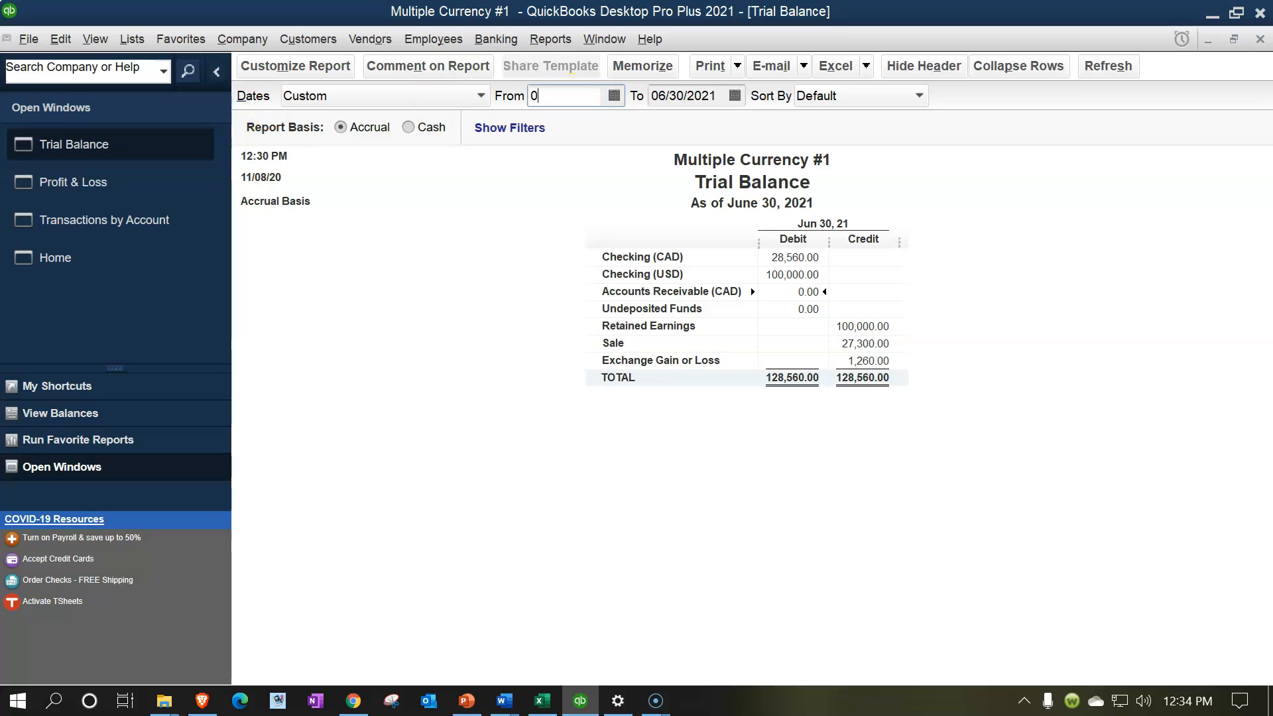
key("Tab")
type("10")
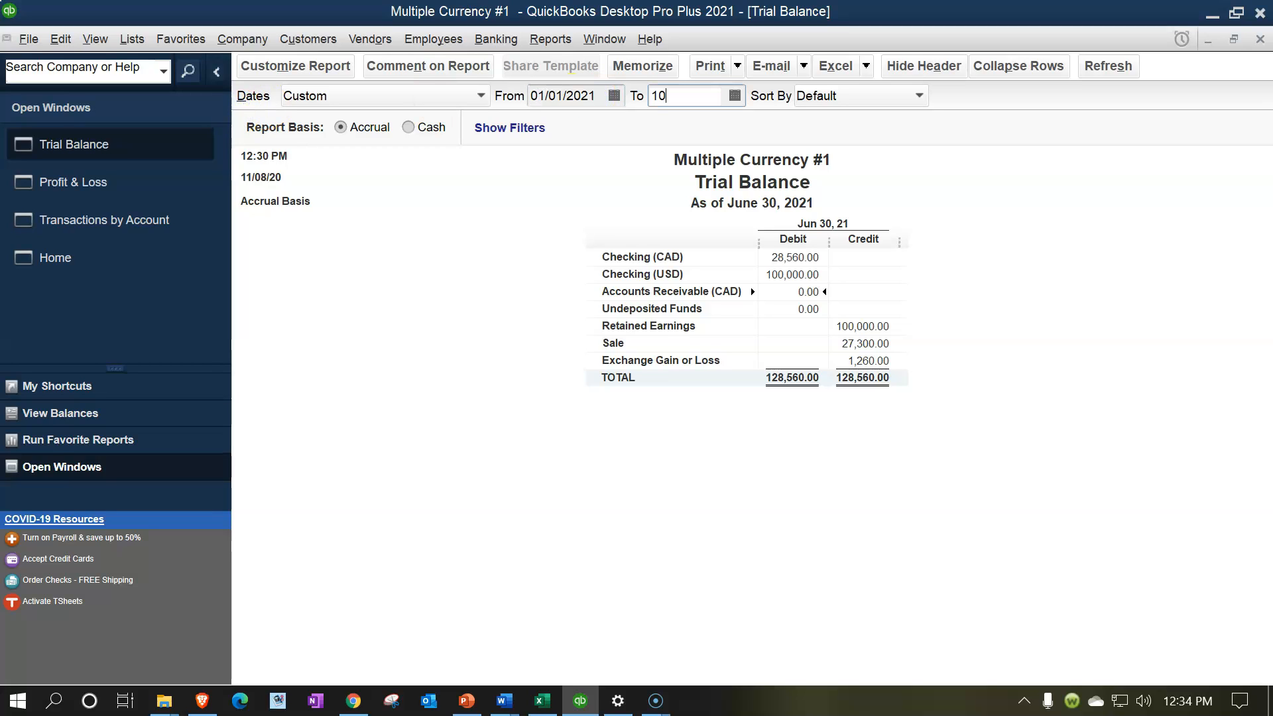
key("BackSpace")
type("2/31/2021")
key("Tab")
left_click(504, 519)
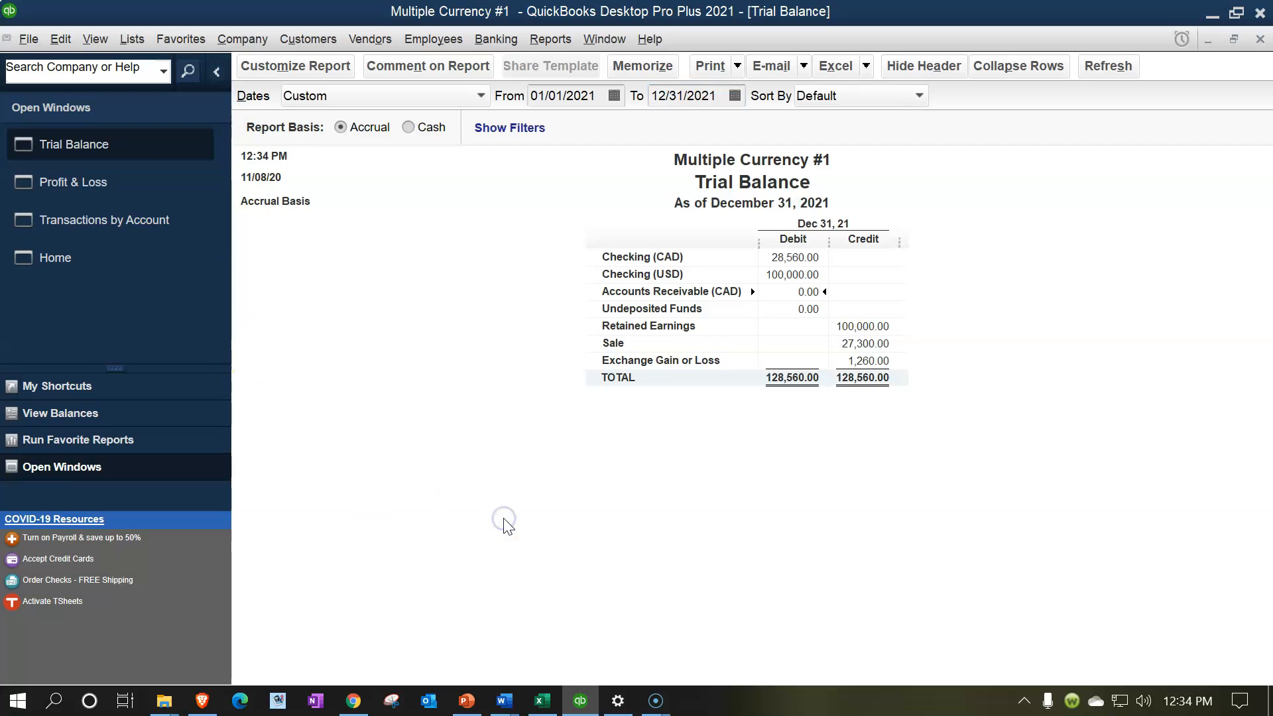
Step: Open the full-year Accounts Receivable (CAD) detail, examine its invoice, journal and payment amounts, and close it
double_click(805, 289)
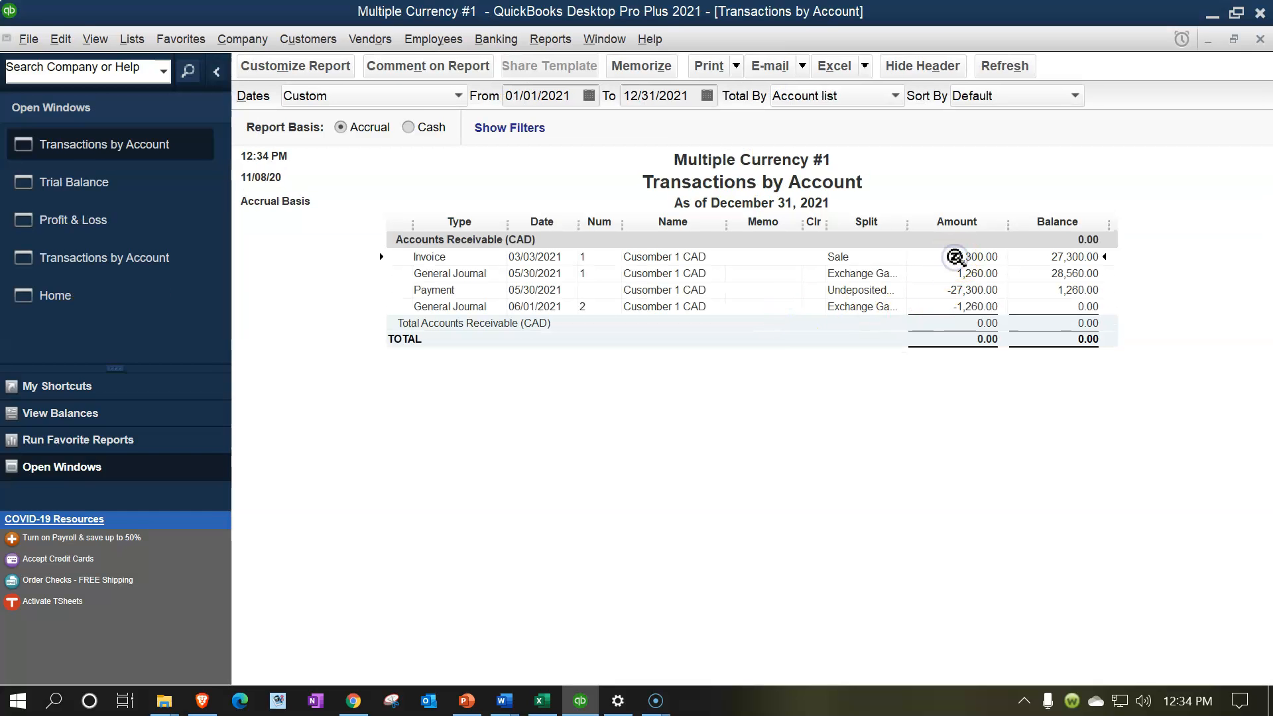
left_click(957, 288)
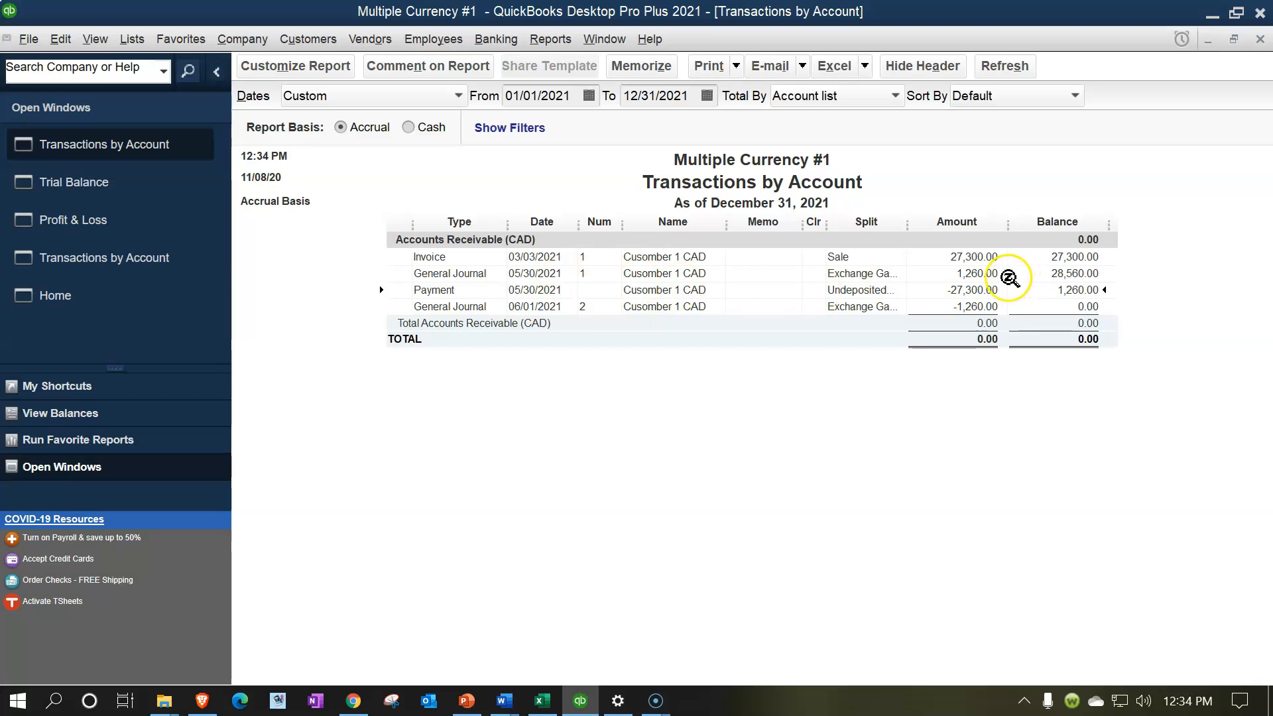
left_click(987, 275)
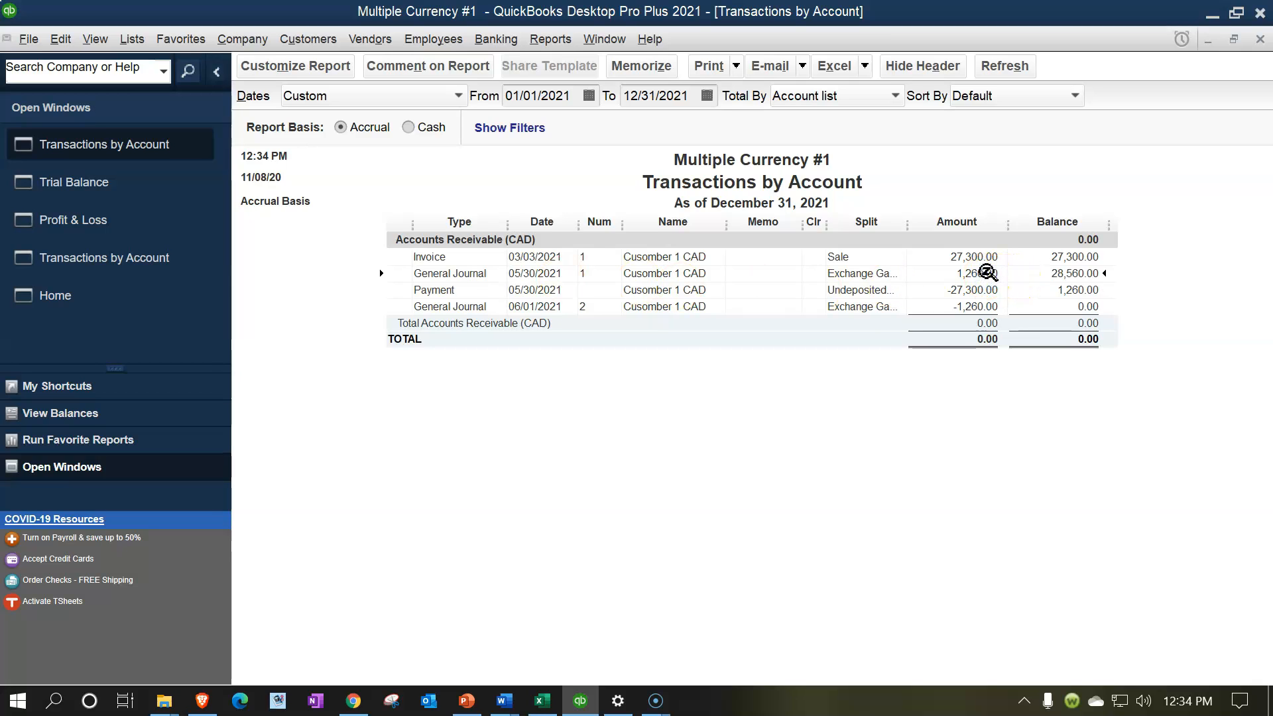
left_click(982, 308)
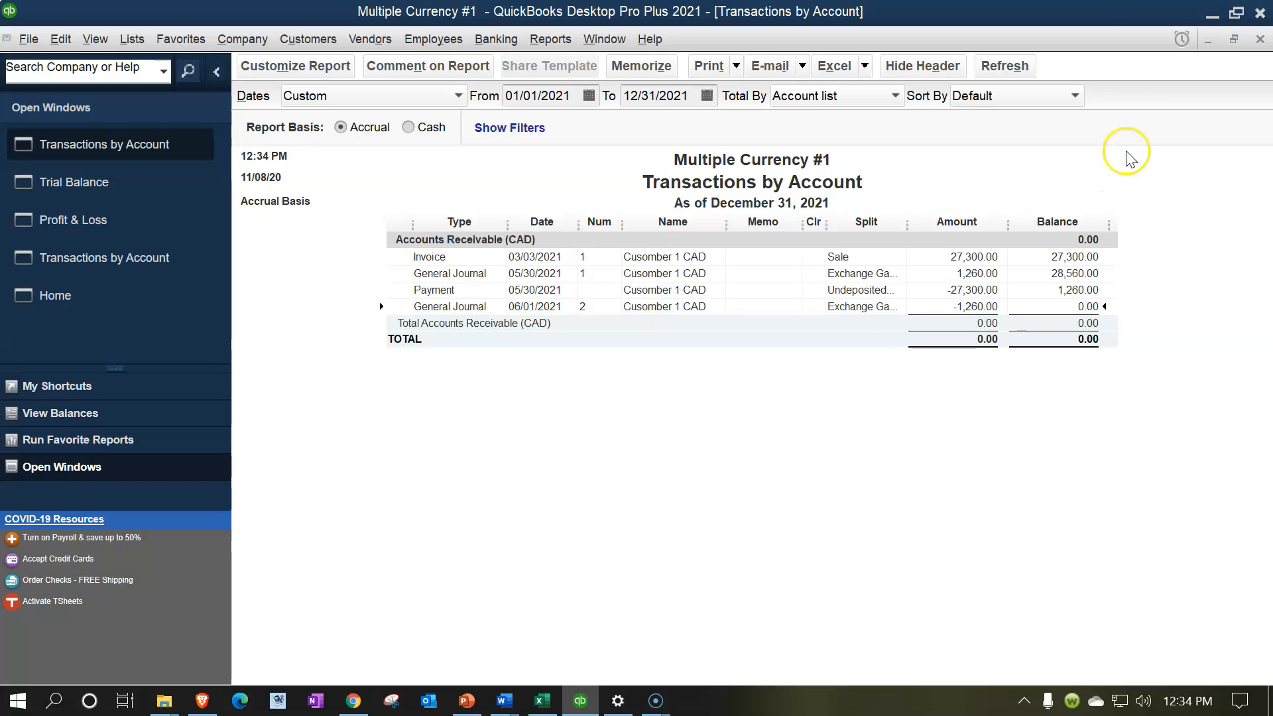
left_click(1260, 42)
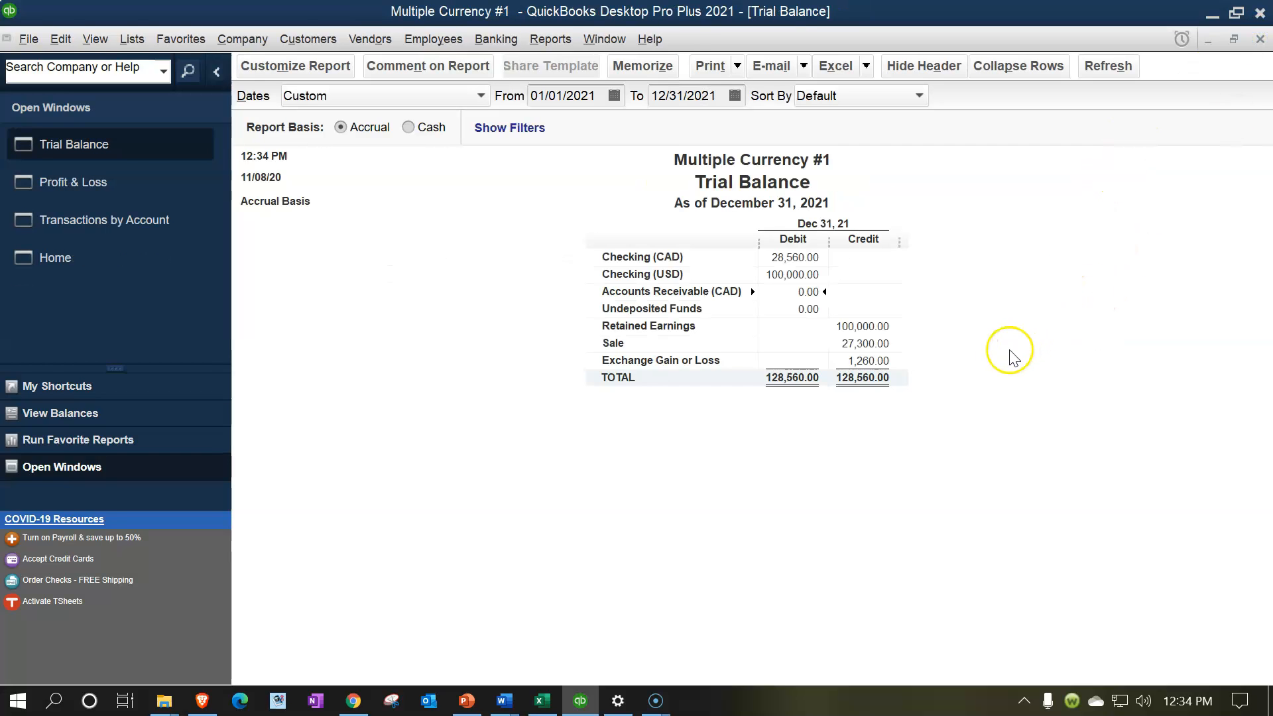
Step: Check the Sale and Exchange Gain or Loss credit balances on the full-year Trial Balance
left_click(861, 346)
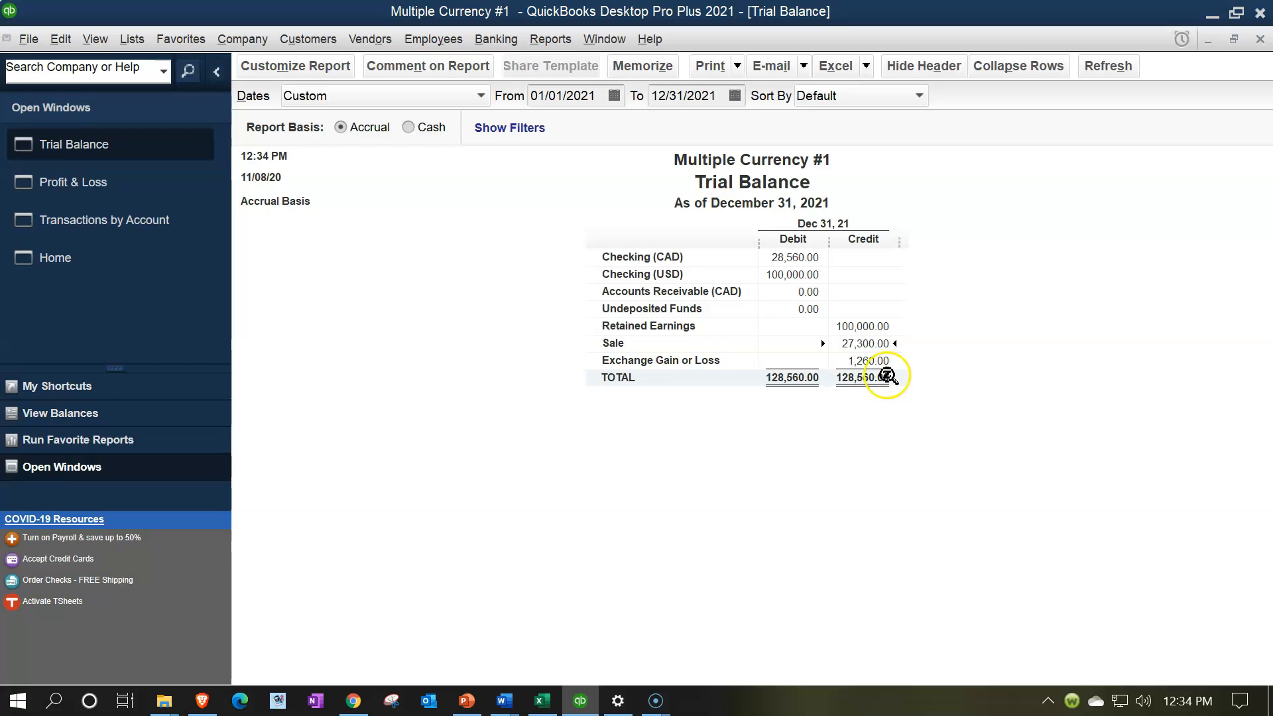
left_click(872, 360)
left_click(932, 384)
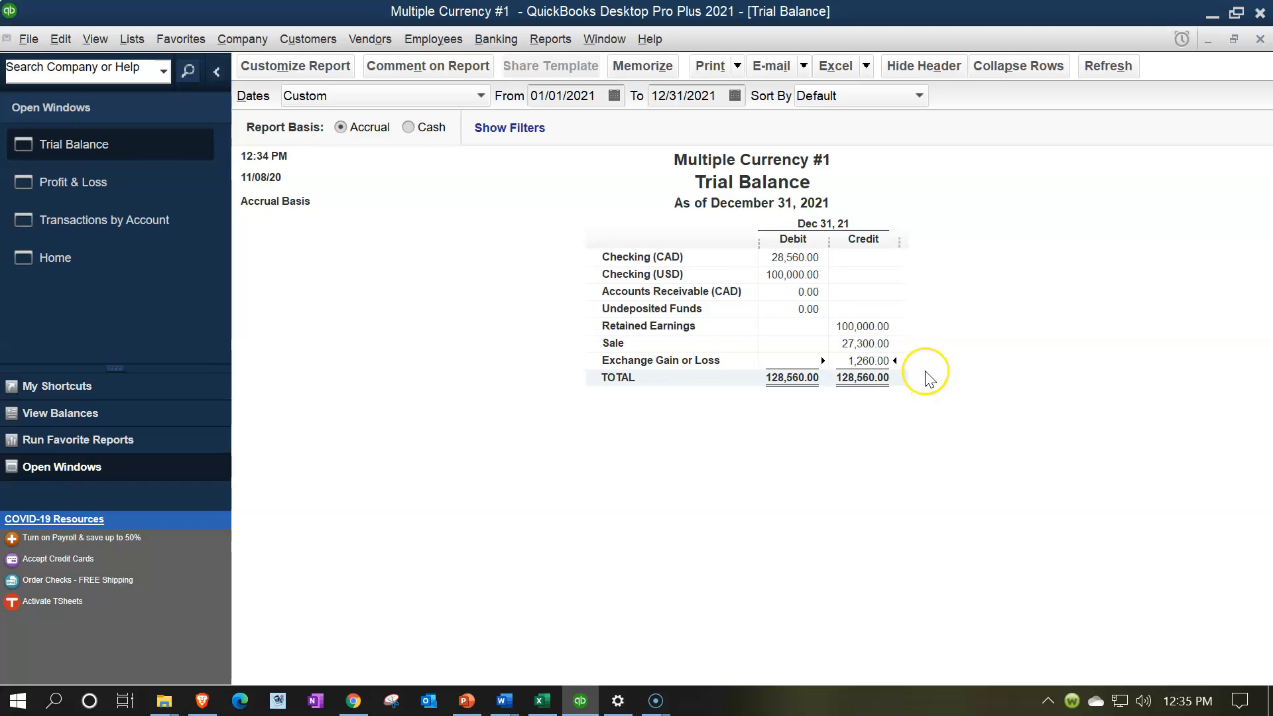